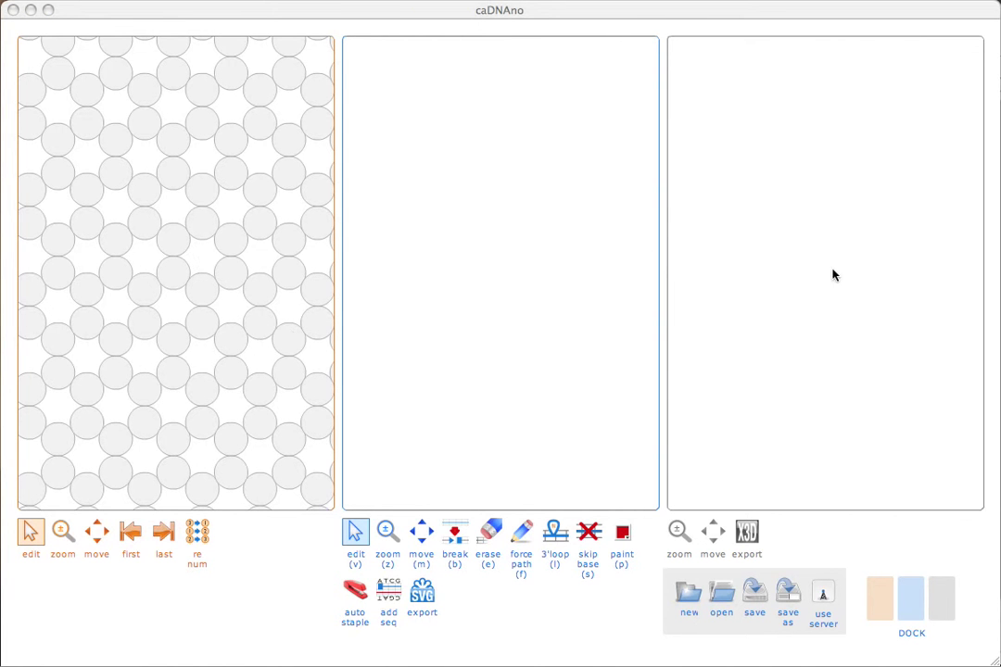
Toggle the lattice panel, then click six honeycomb cells to create helices 0 through 5 in a ring
left_click(882, 599)
left_click(881, 599)
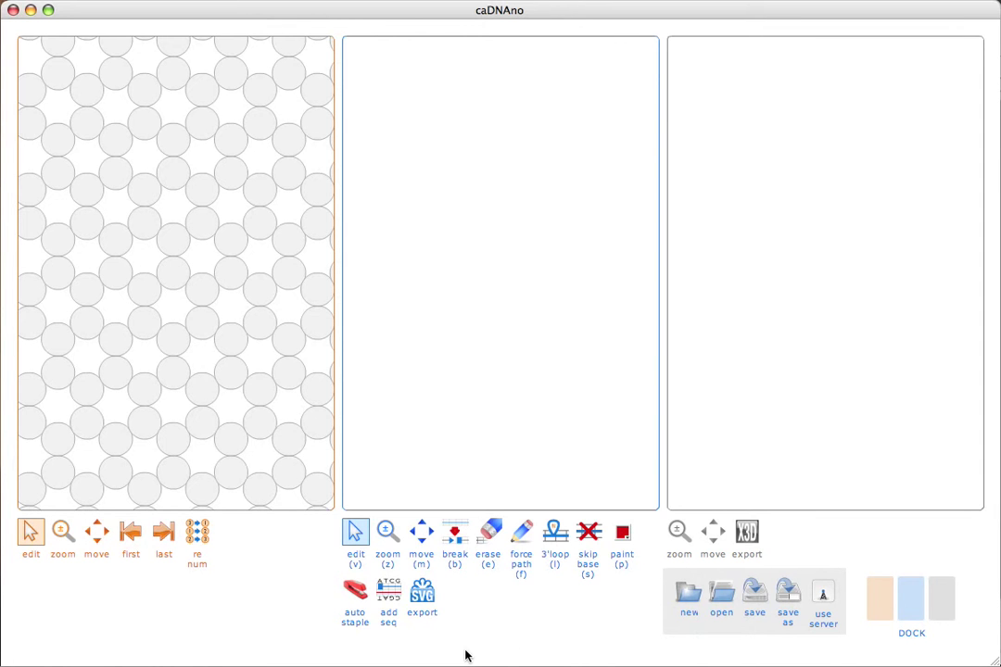
left_click(170, 168)
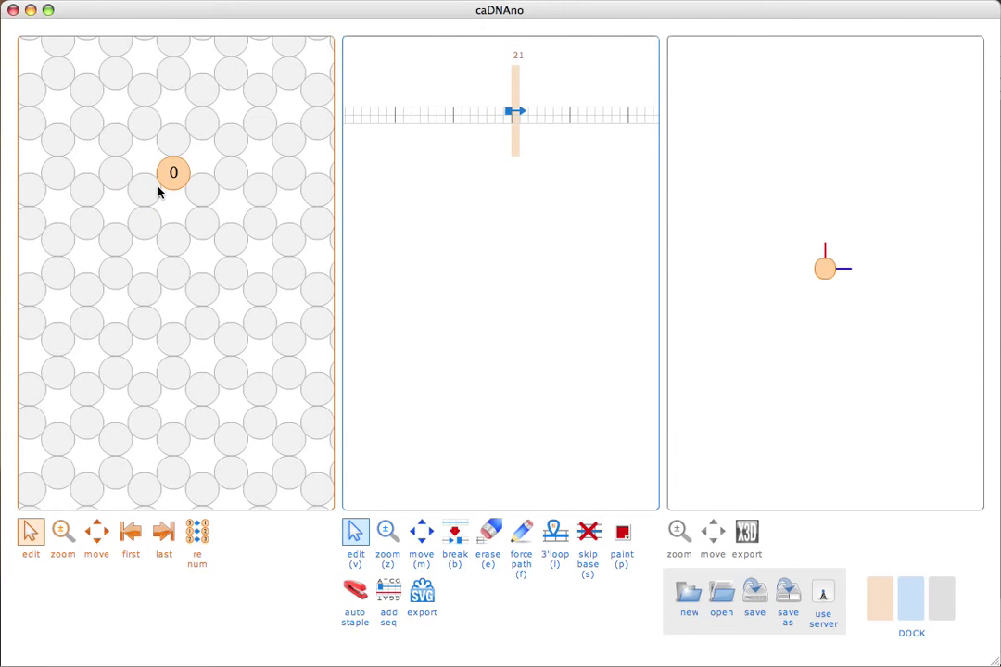
left_click(147, 189)
left_click(146, 222)
left_click(173, 238)
left_click(202, 219)
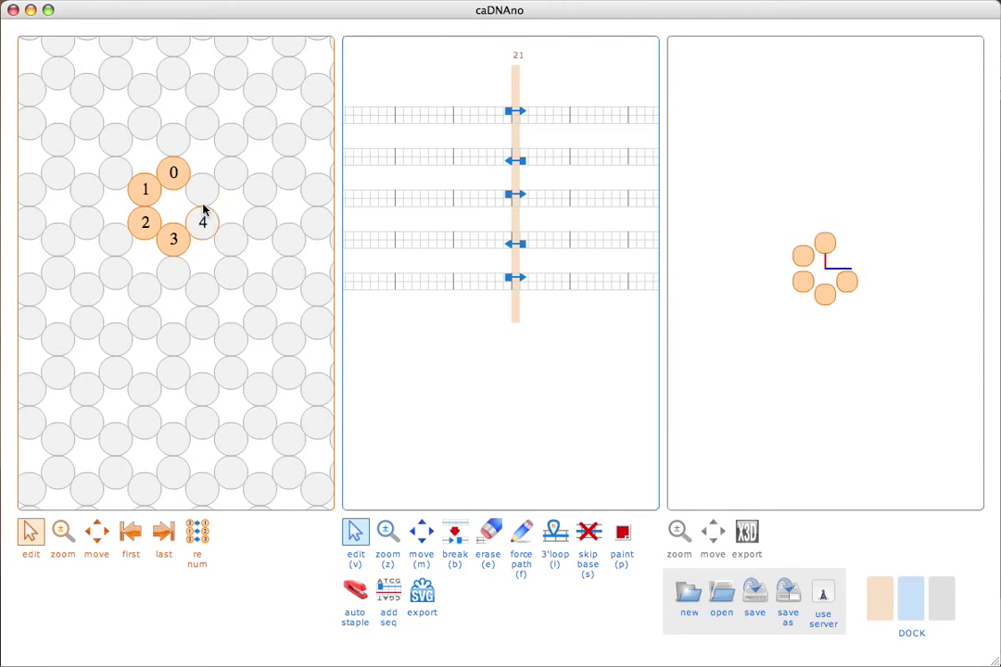
left_click(203, 190)
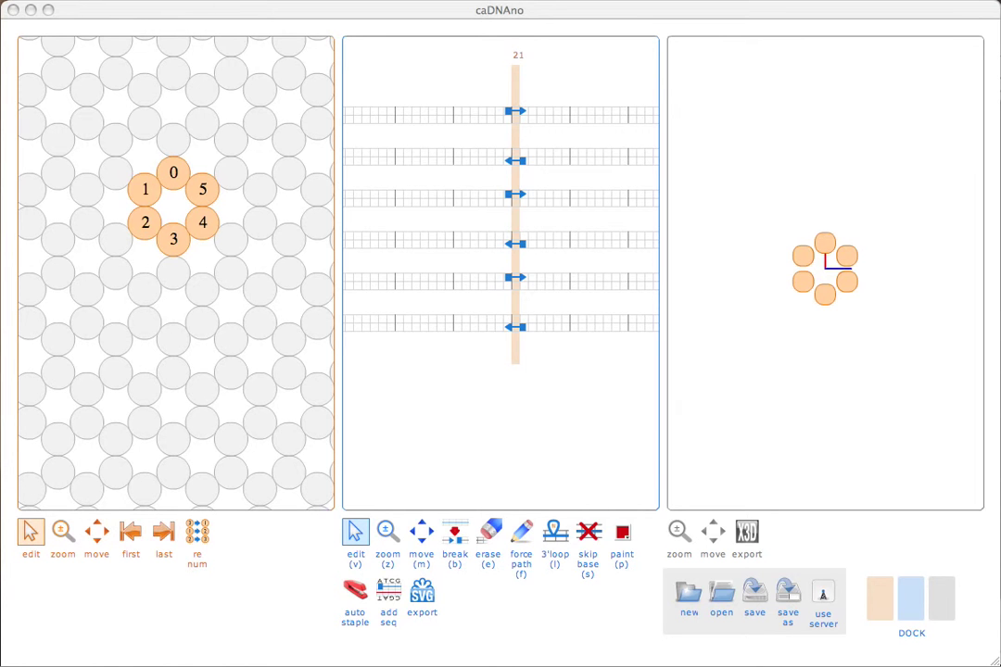
Hide the 3D view, then zoom the lattice view in on the helix ring and back out
left_click(941, 597)
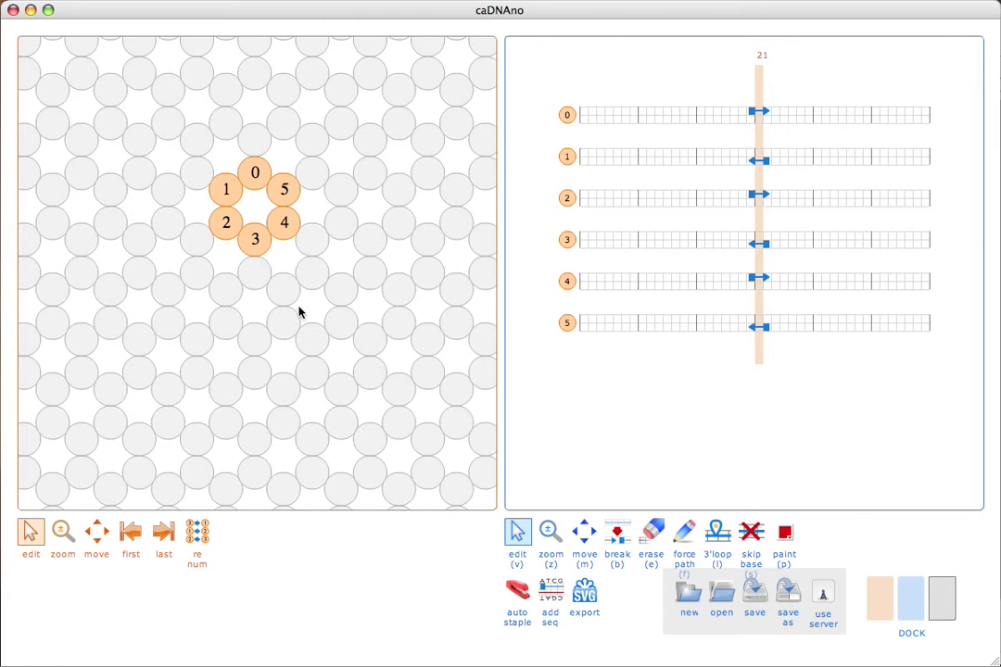
left_click(62, 530)
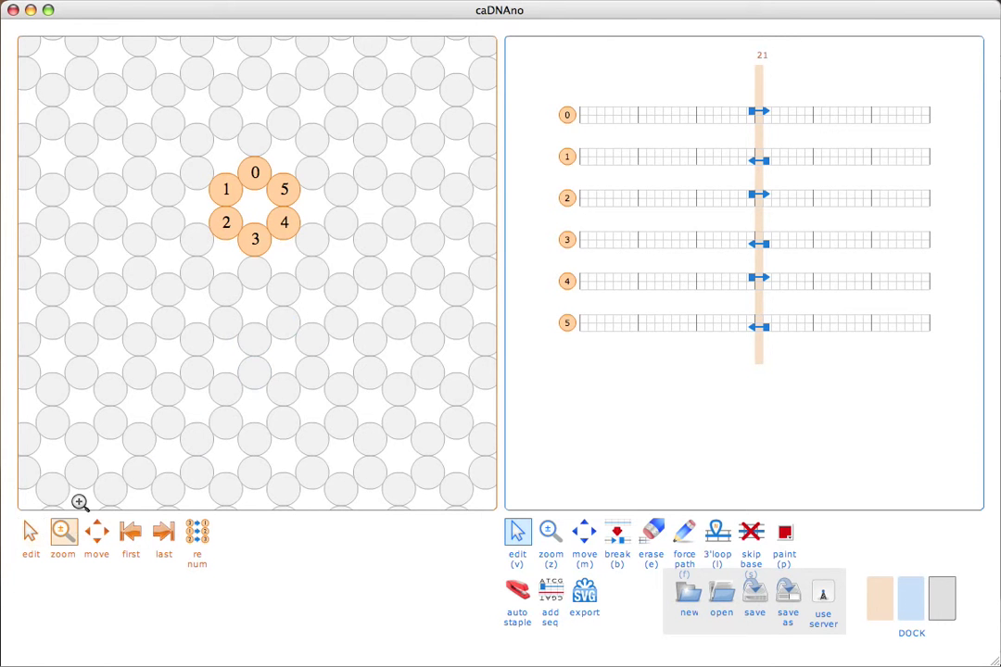
left_click(255, 204)
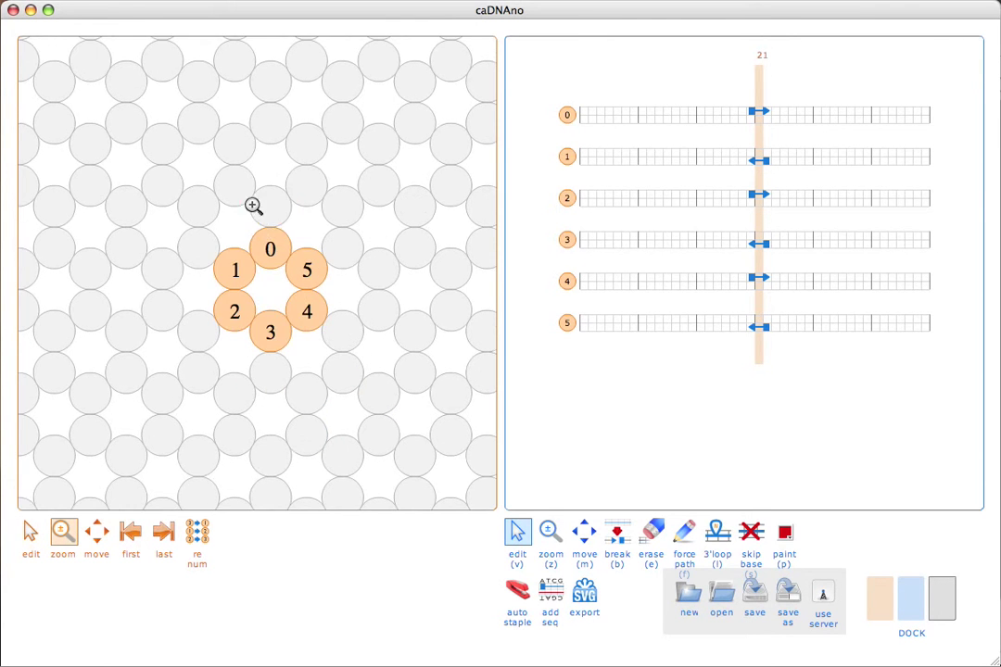
left_click(277, 282, "alt")
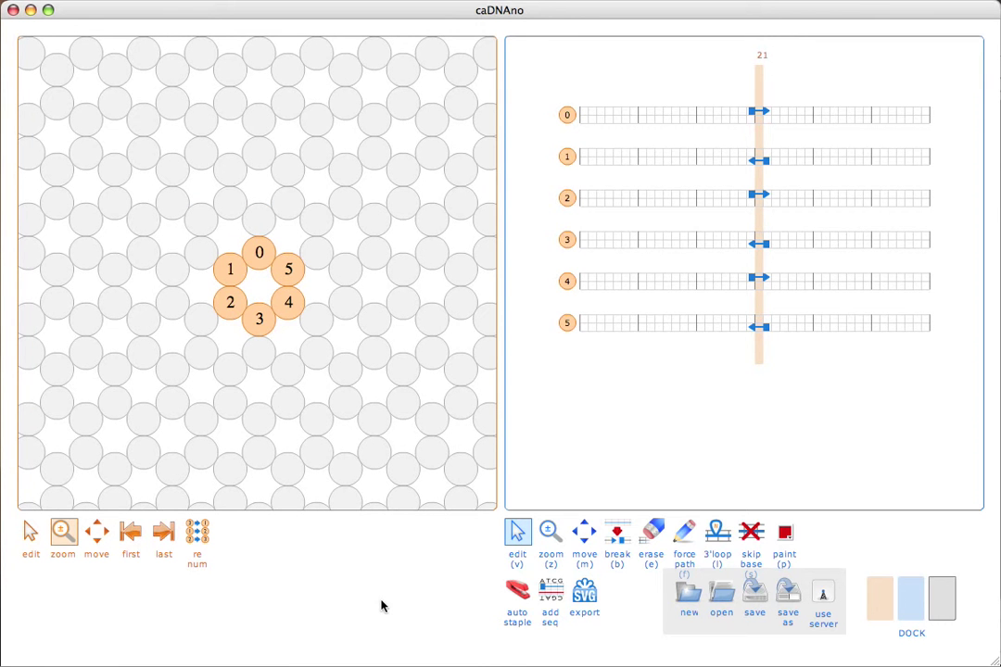
Pan the lattice to recenter the helices and try the strand view's zoom, pan and edit tools
left_click(97, 531)
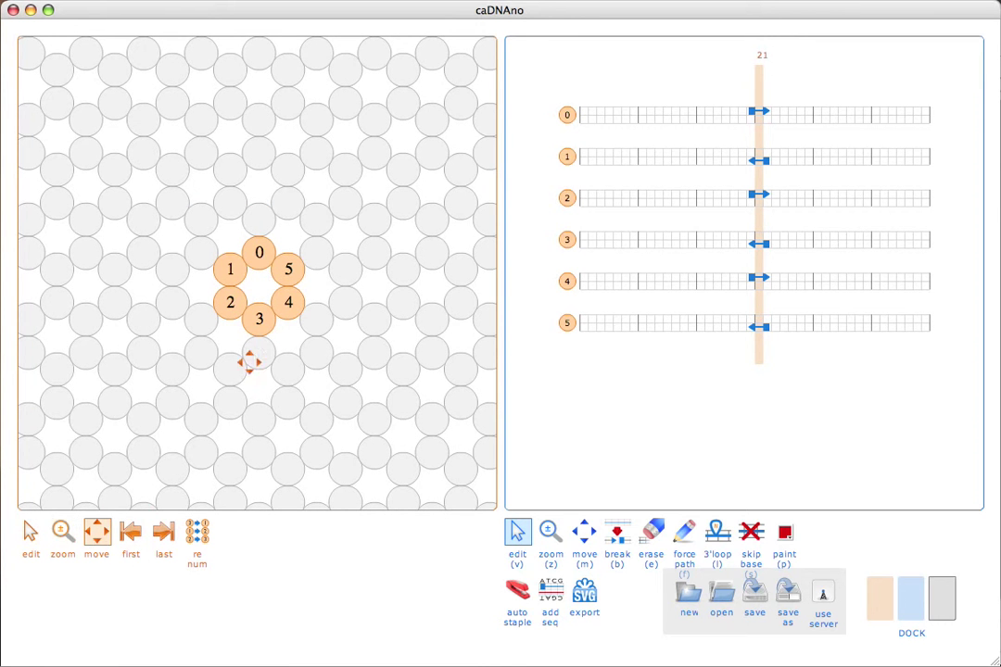
left_click_drag(250, 358, 276, 313)
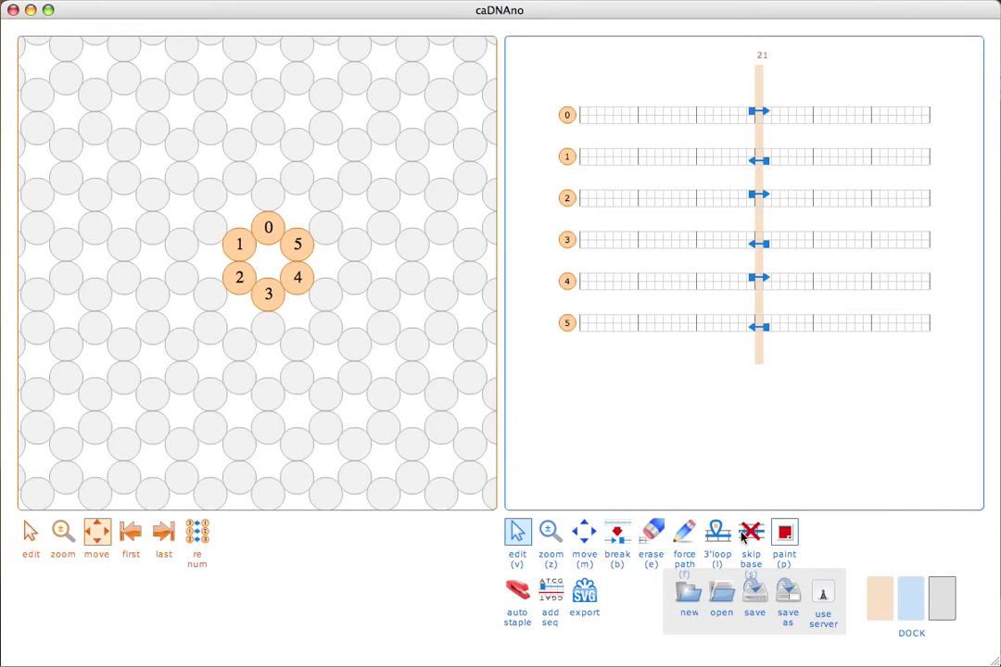
key("z")
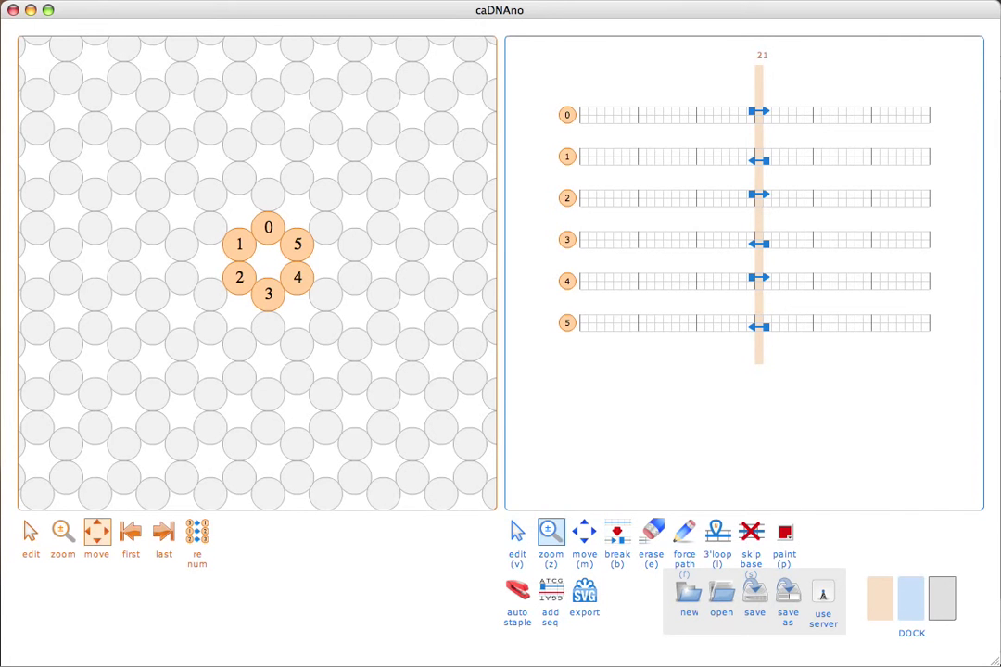
key("m")
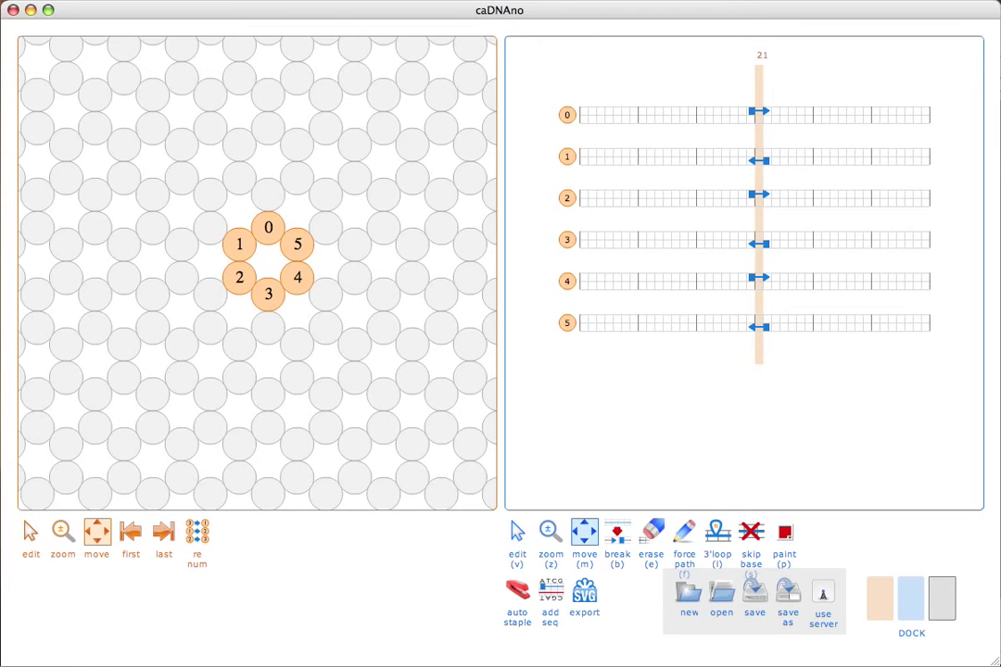
key("v")
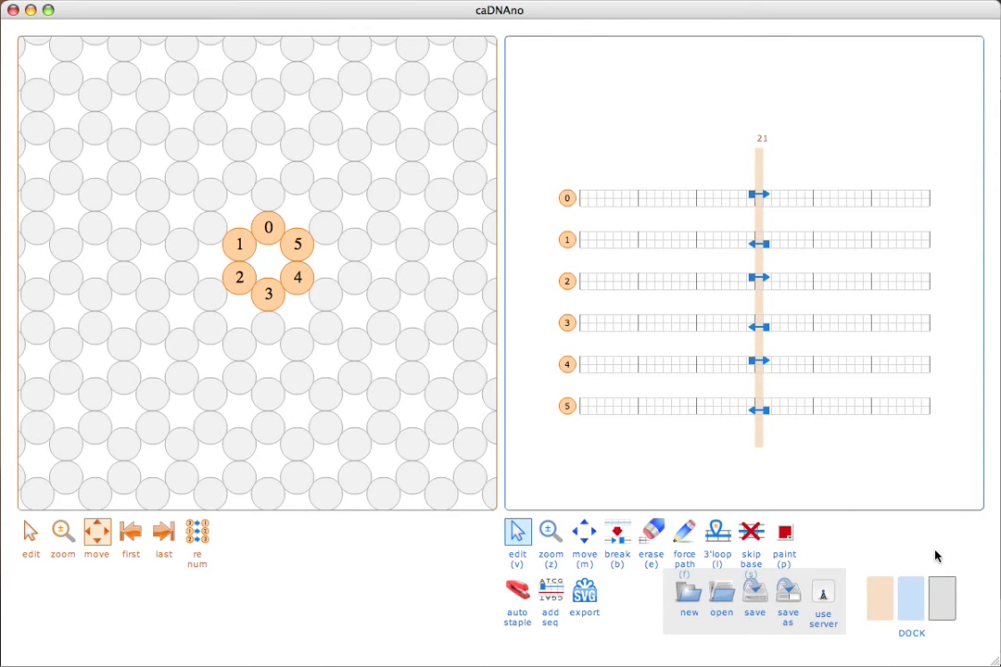
Briefly show and hide the 3D view, then drag the slice marker along the helices to base 41
left_click(945, 593)
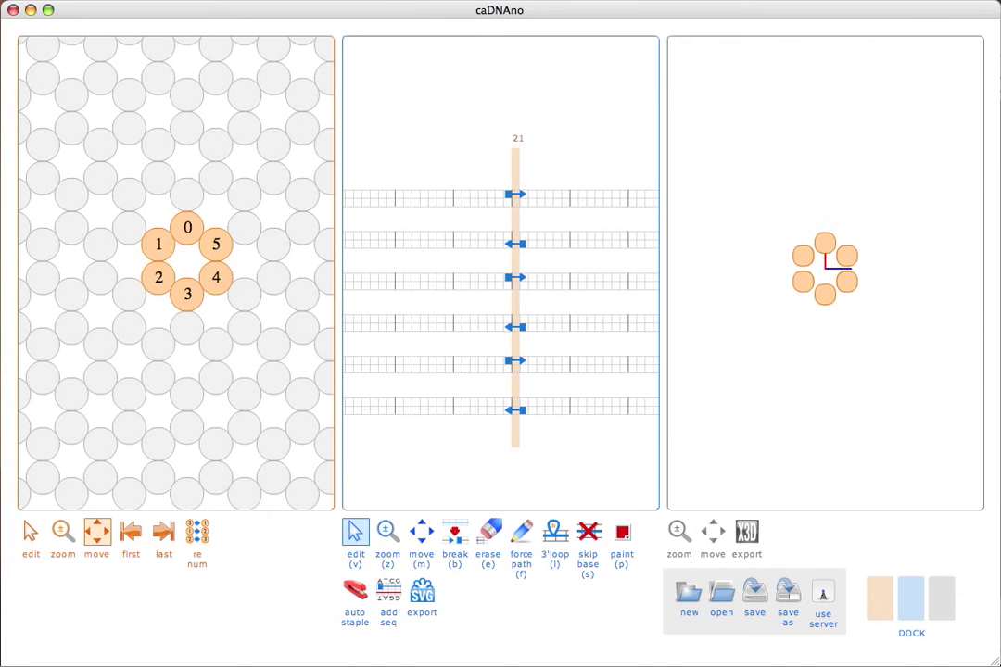
left_click(938, 595)
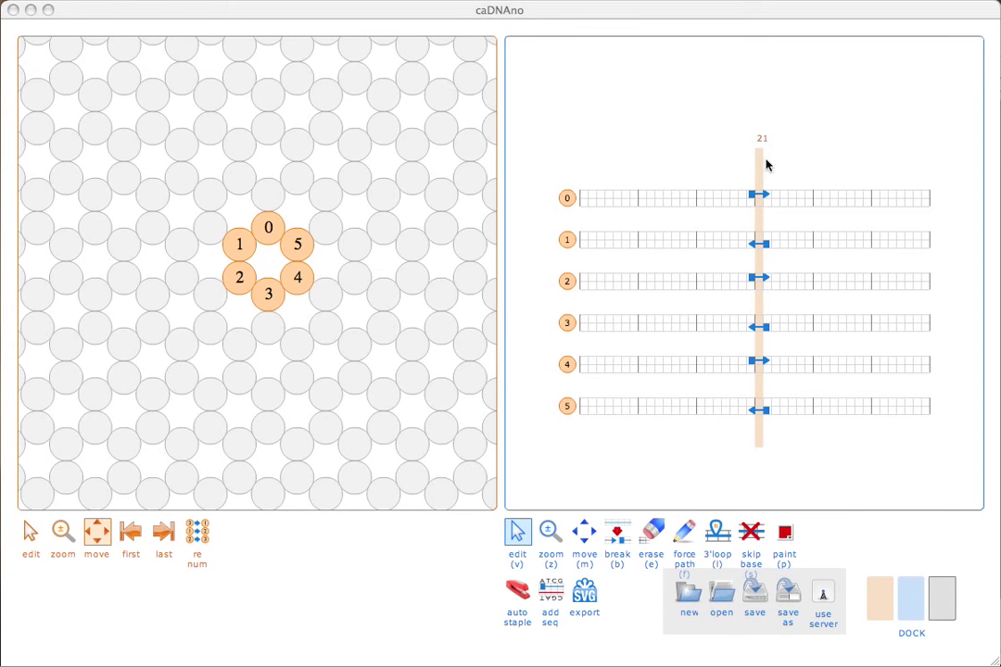
left_click_drag(758, 167, 759, 174)
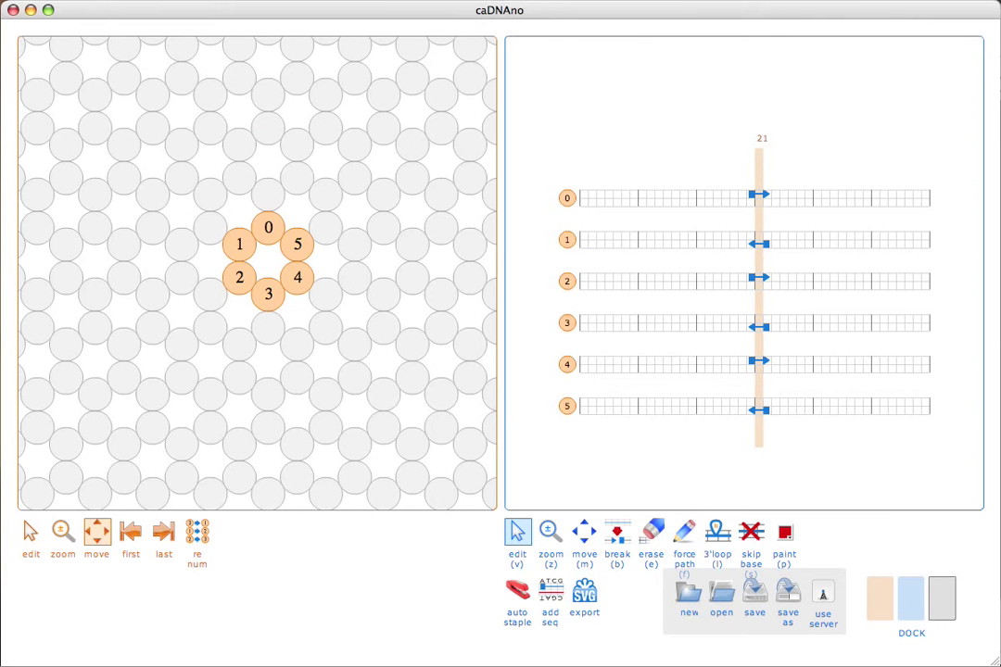
left_click(28, 533)
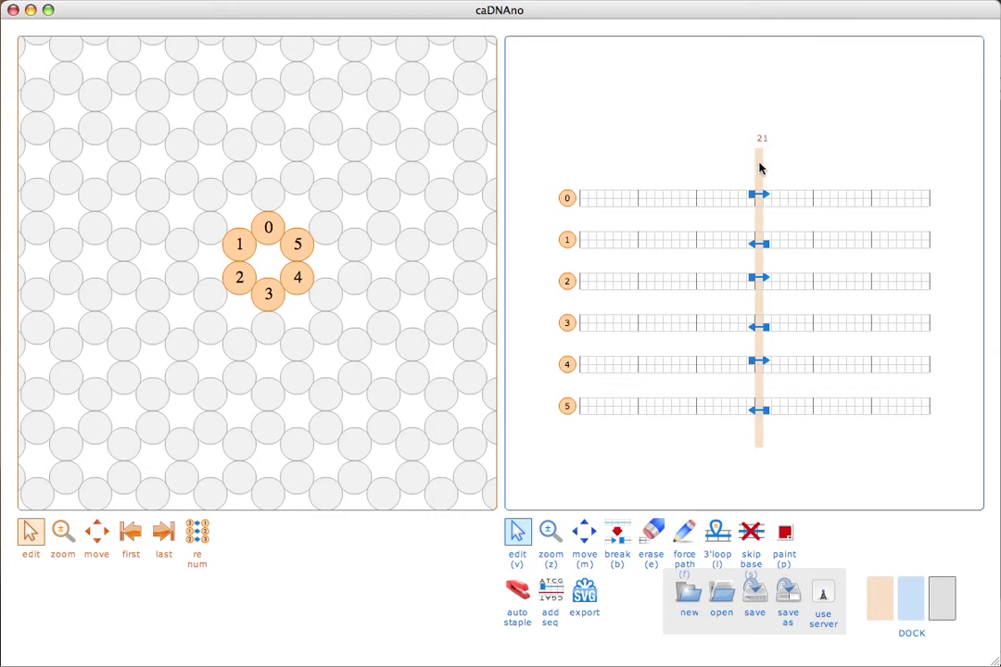
left_click_drag(760, 169, 774, 170)
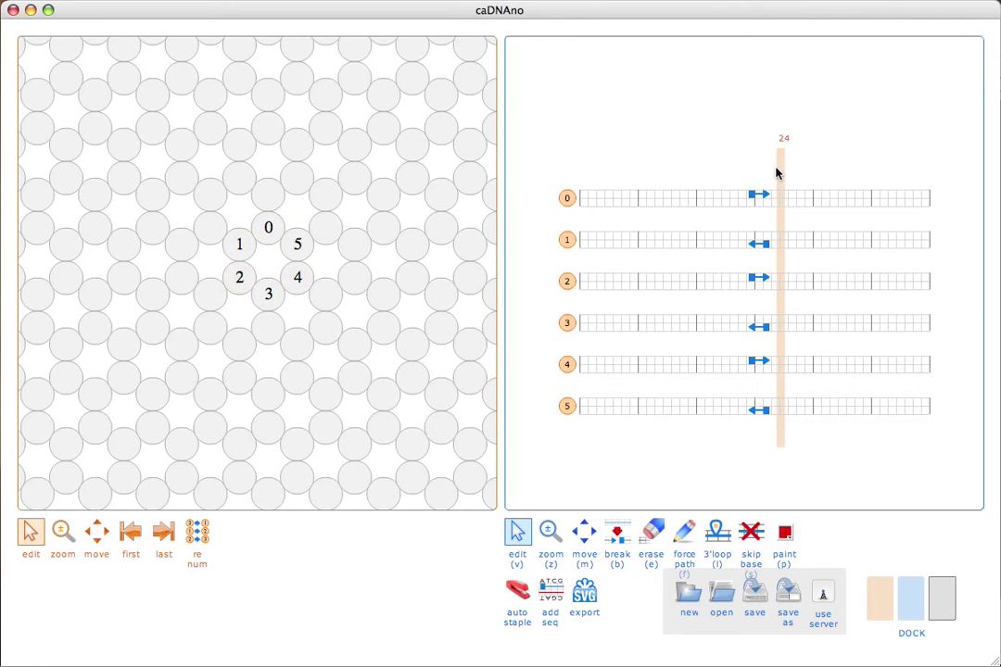
mouse_move(776, 173)
left_mouse_down()
mouse_move(752, 203)
mouse_move(762, 174)
left_mouse_up()
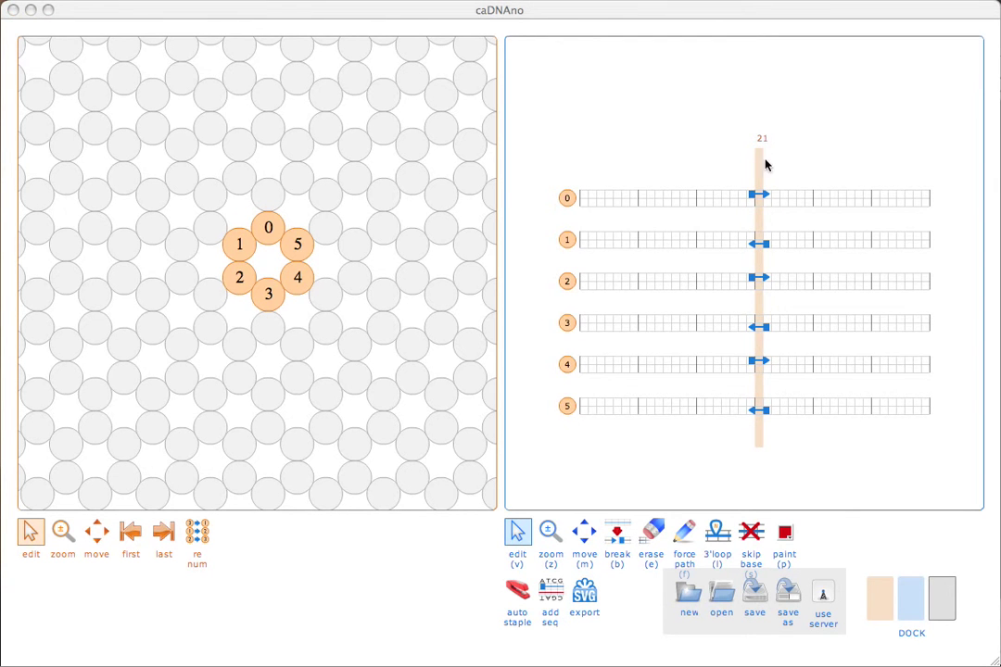
left_click(729, 170)
left_click_drag(728, 169, 957, 173)
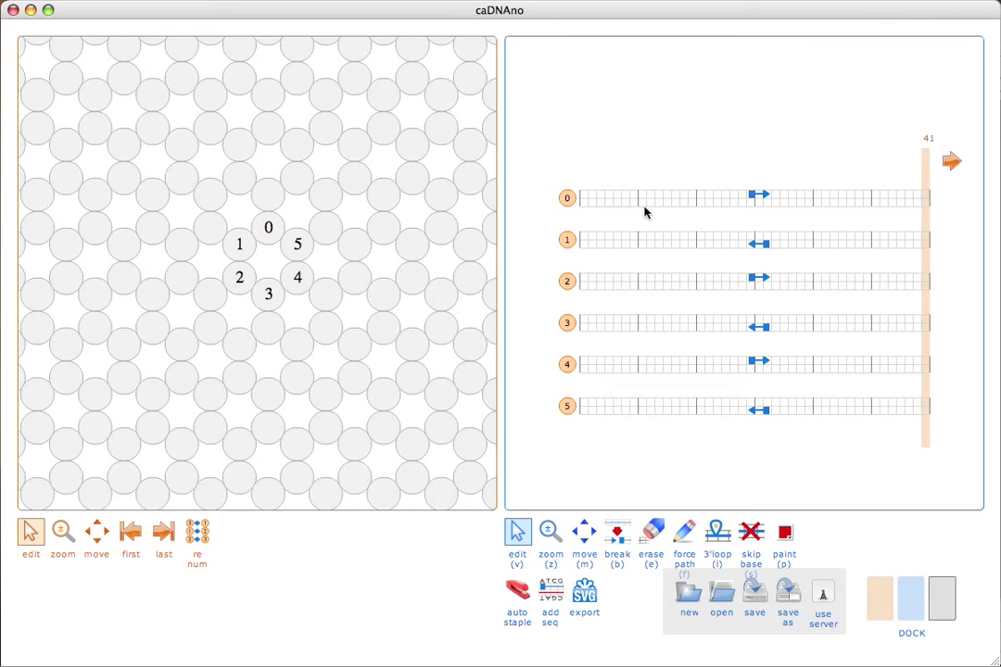
Extend the helix grid by 21 × 2 bases so rows reach base 83, then hide the lattice panel
left_click(128, 531)
left_click(163, 531)
left_click(951, 161)
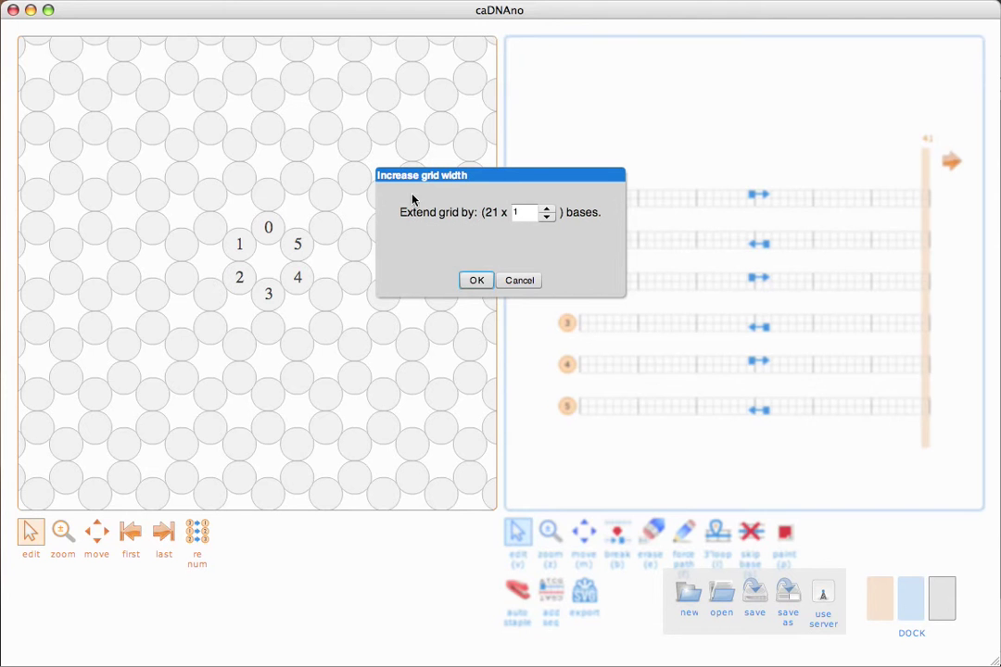
left_click(548, 209)
left_click(478, 280)
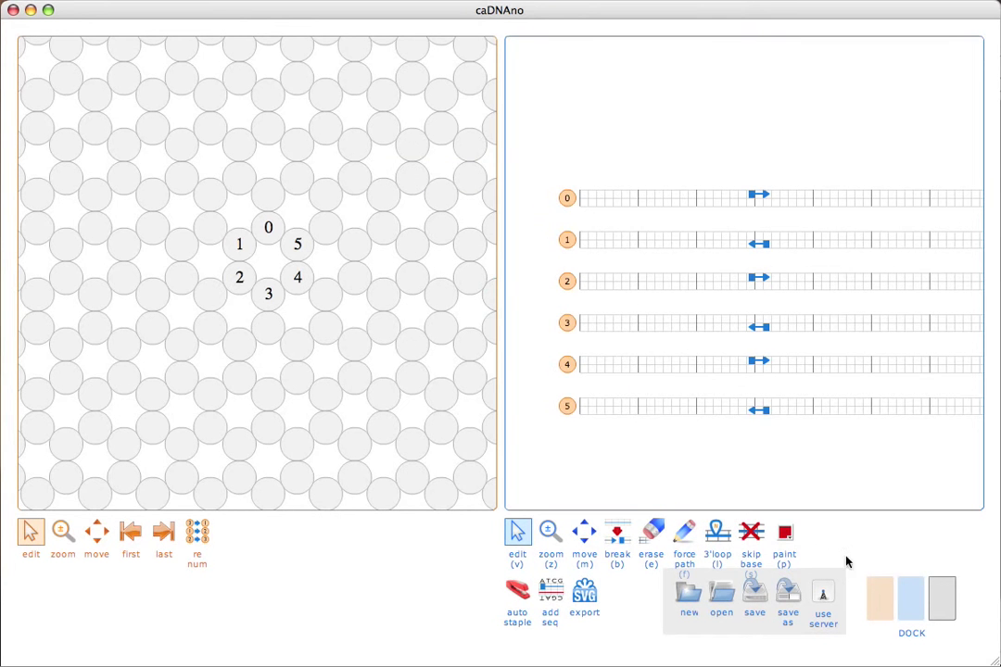
left_click(879, 612)
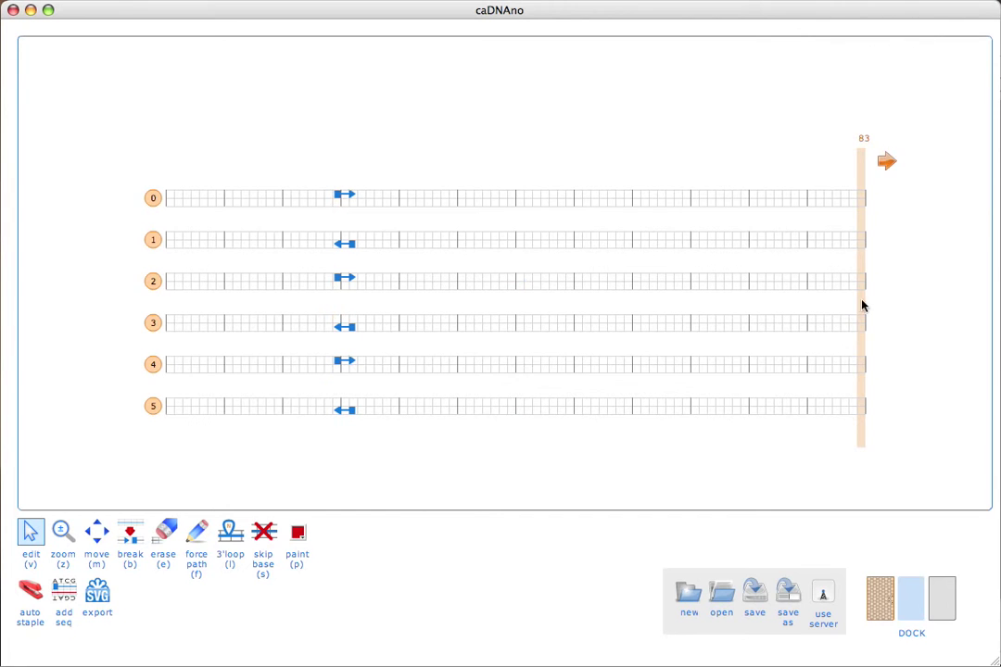
Drag the slice marker from base 83 back to 21 and toggle the lattice panel until it stays visible
left_click_drag(861, 306, 346, 300)
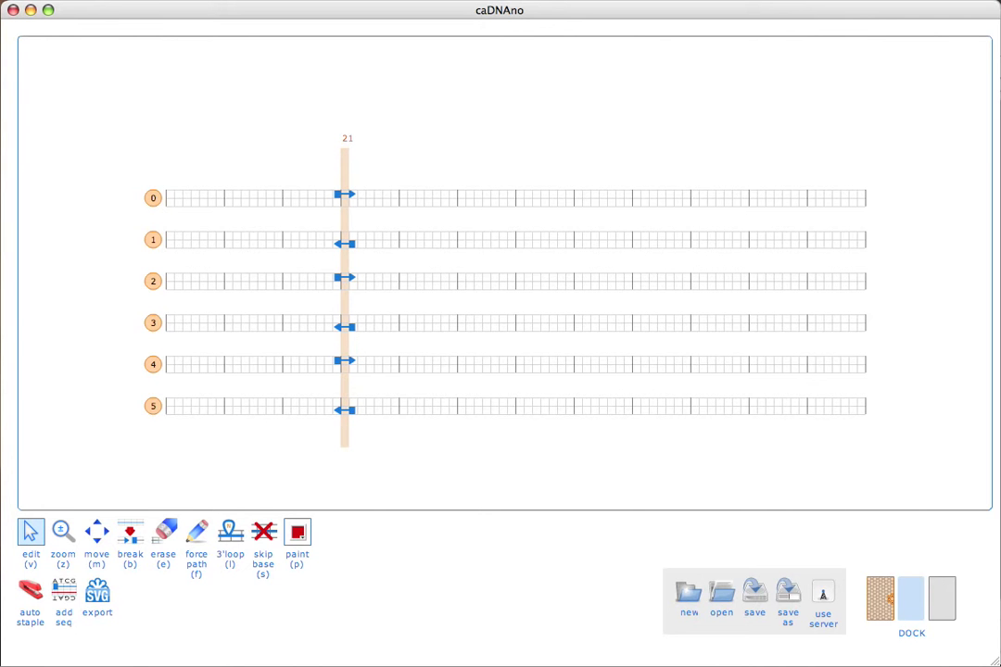
left_click(874, 594)
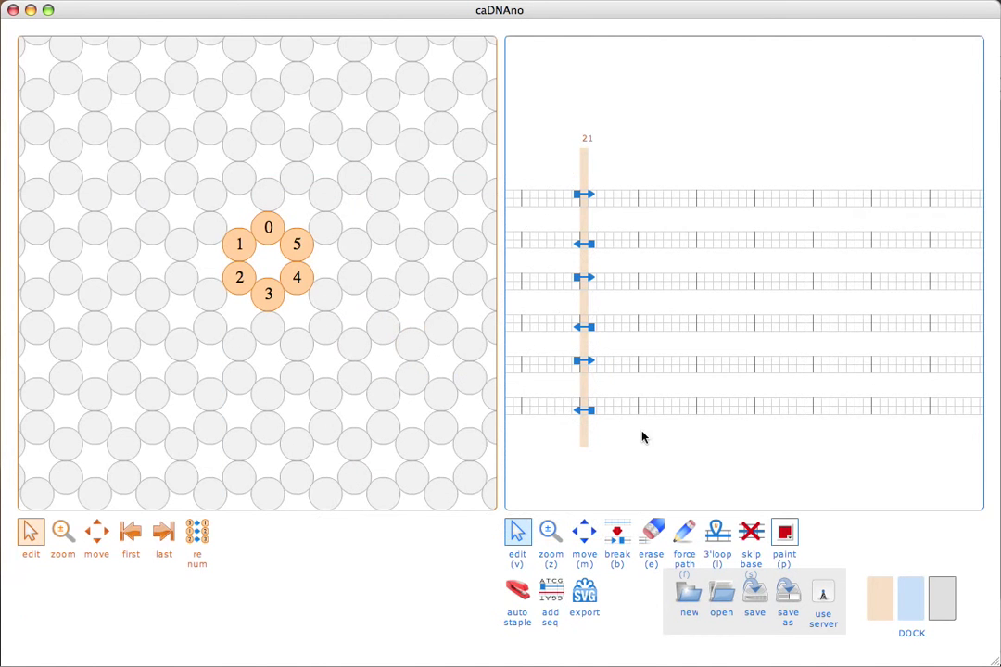
left_click(880, 591)
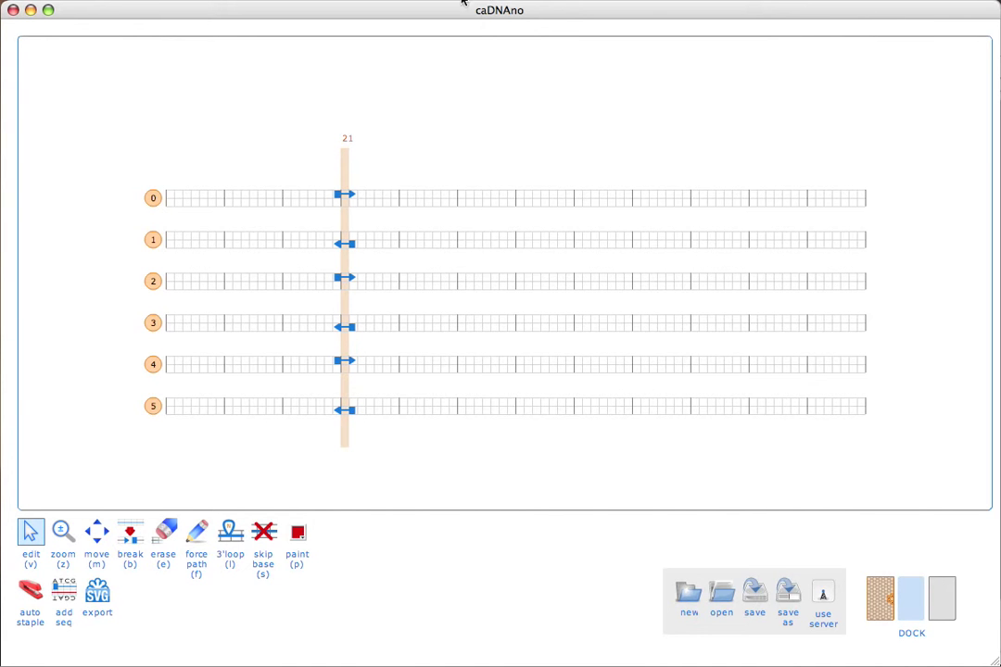
left_click(882, 607)
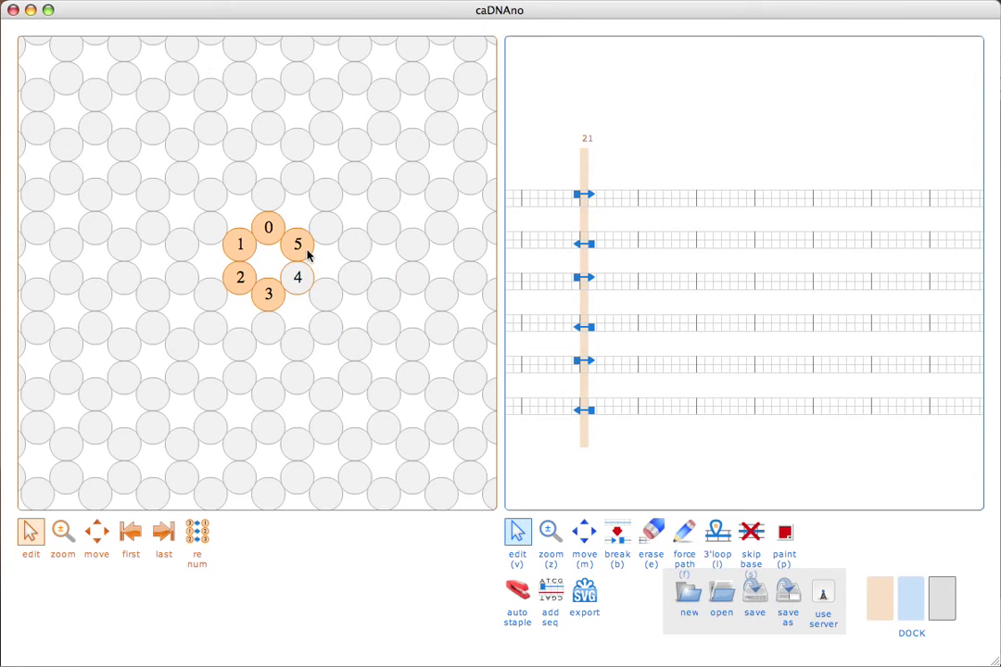
left_click(893, 598)
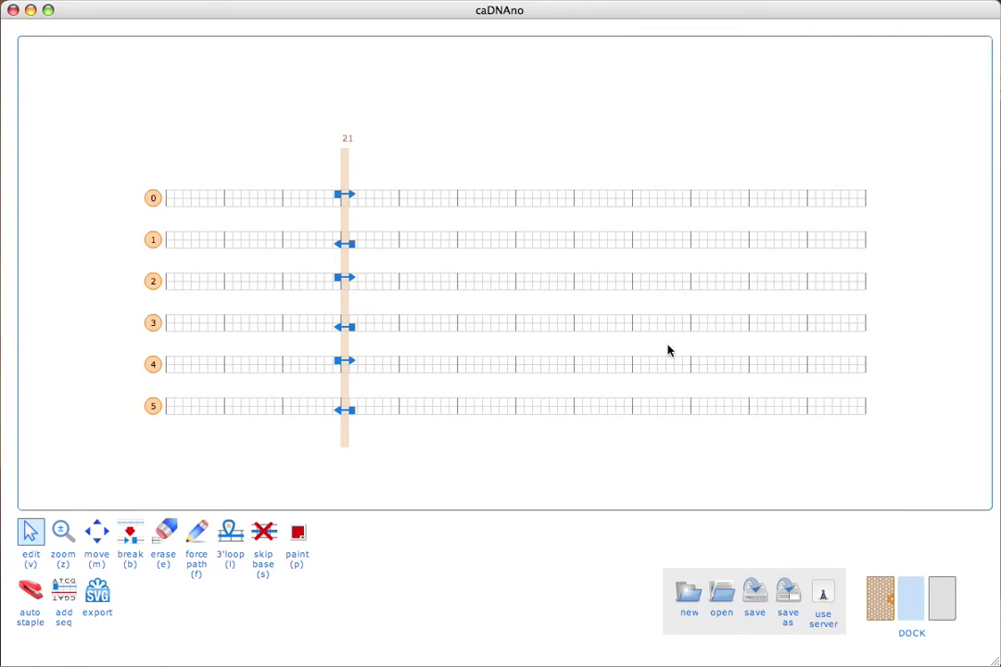
left_click(890, 604)
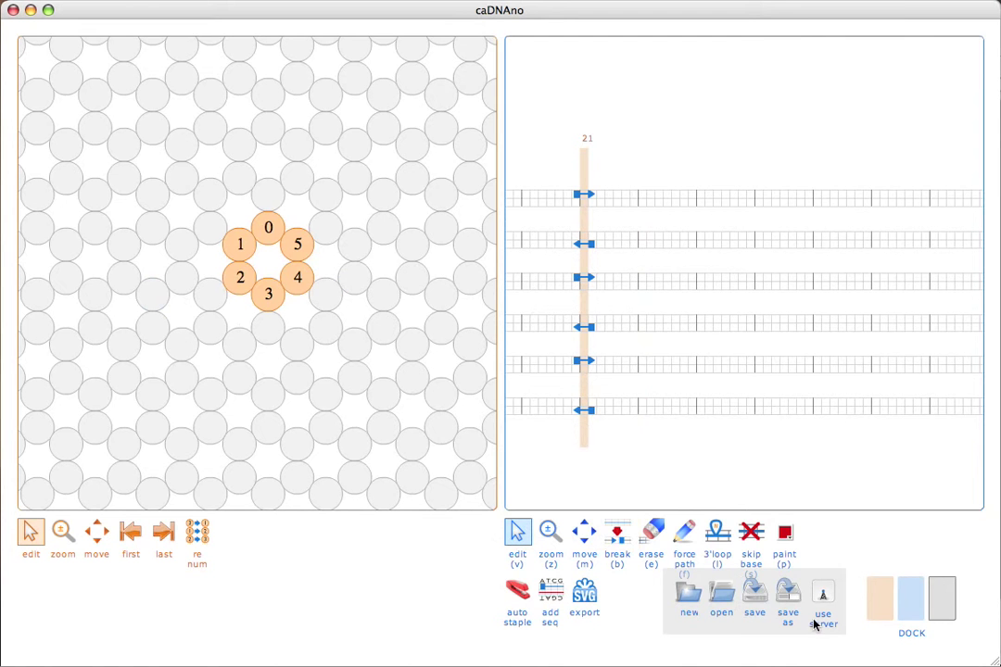
Make the path view of the six helices fill the window and pick the paint tool with P
left_click(904, 602)
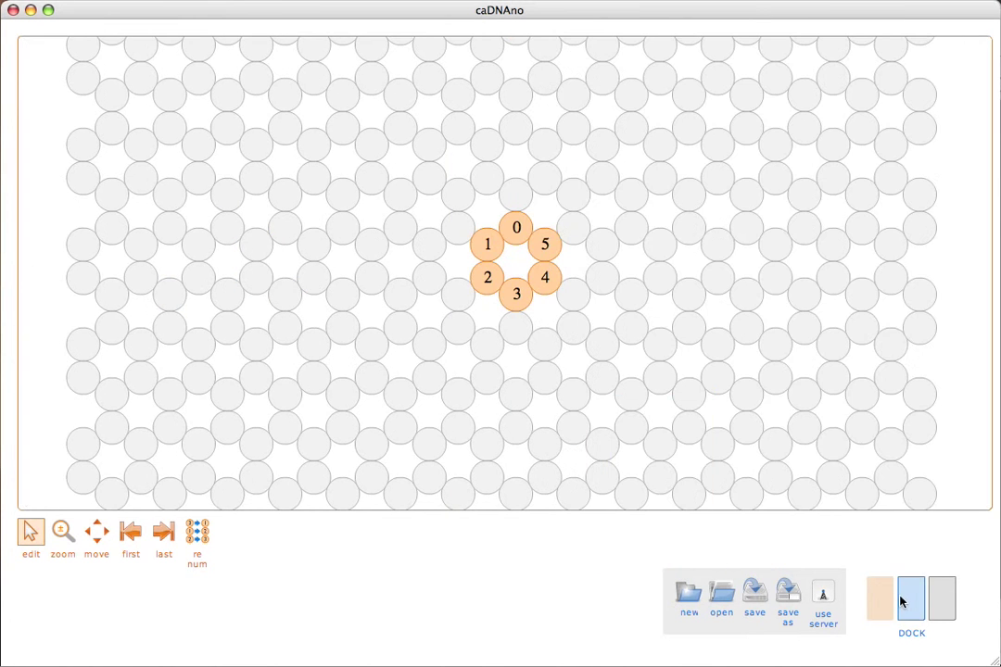
left_click(904, 602)
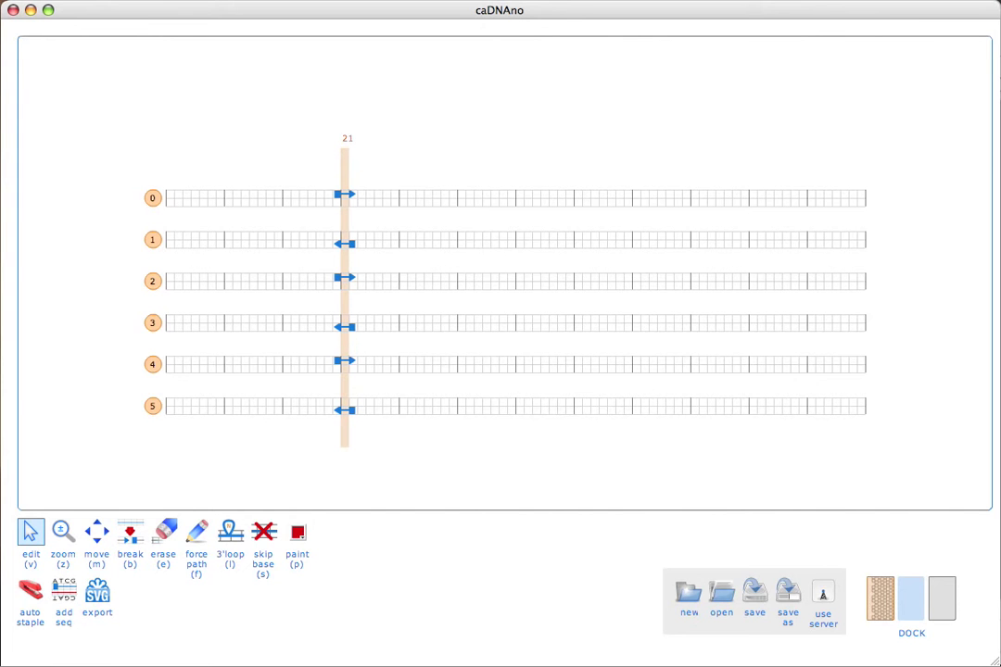
key("p")
Show the 3D view beside the path view and rotate the bundle to an angle
left_click(938, 612)
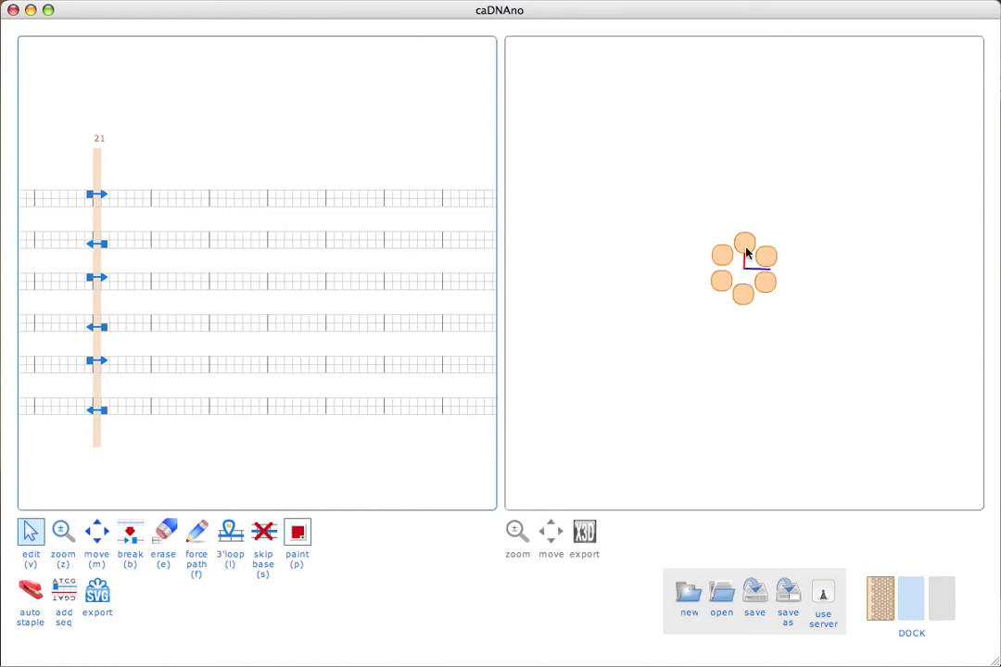
left_click_drag(749, 264, 703, 267)
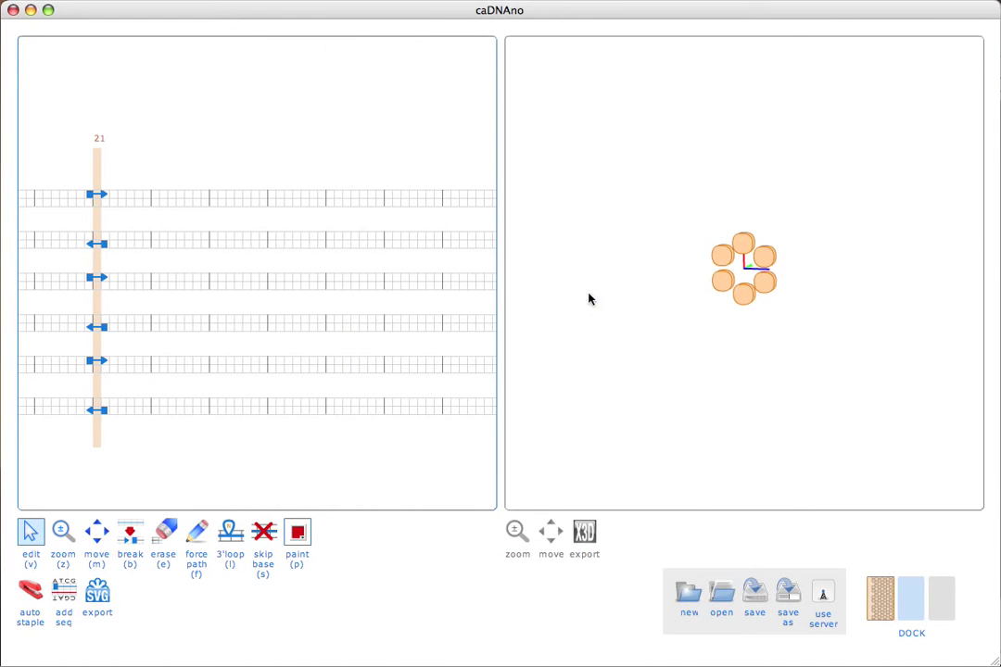
scroll(150, 249, "left", 4)
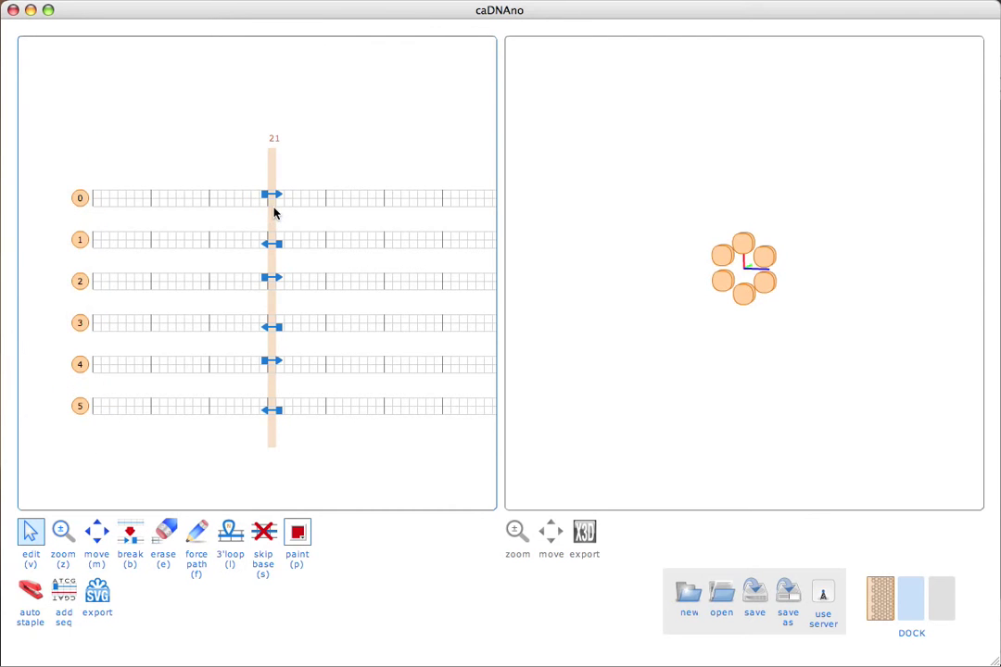
Lengthen the strands on helices 0, 1 and 3 rightward and helix 2 leftward, then extend helix 1 further left
left_click_drag(279, 199, 347, 197)
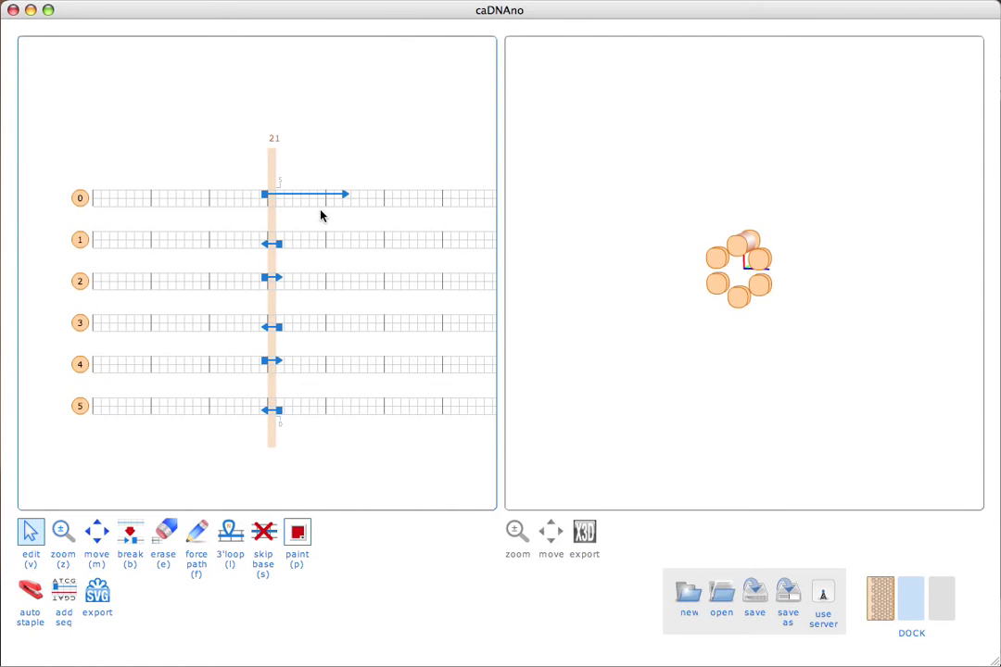
left_click_drag(280, 247, 370, 248)
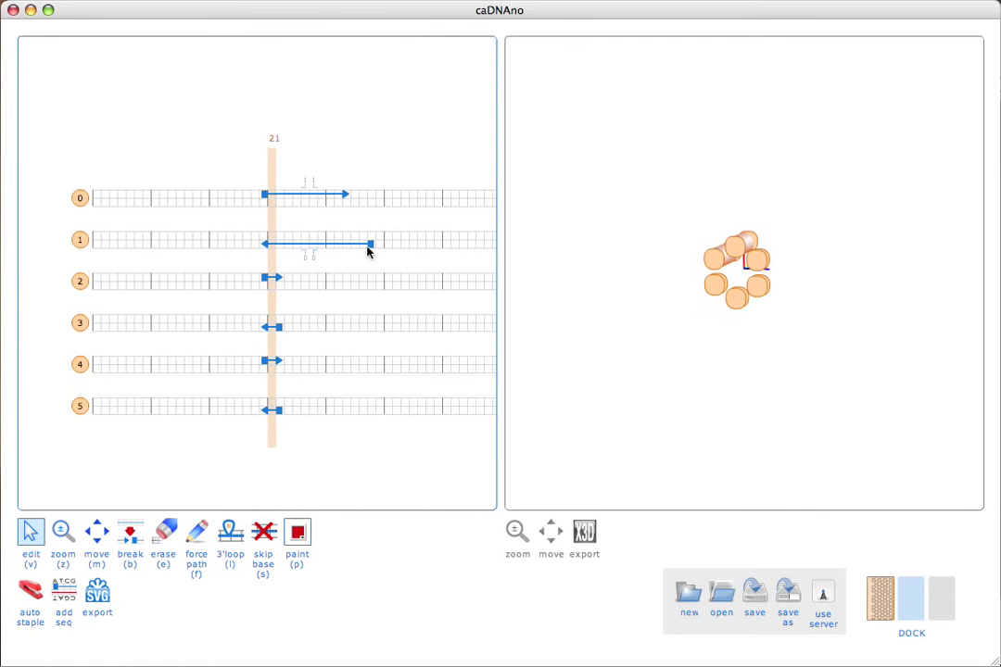
left_click_drag(264, 278, 174, 279)
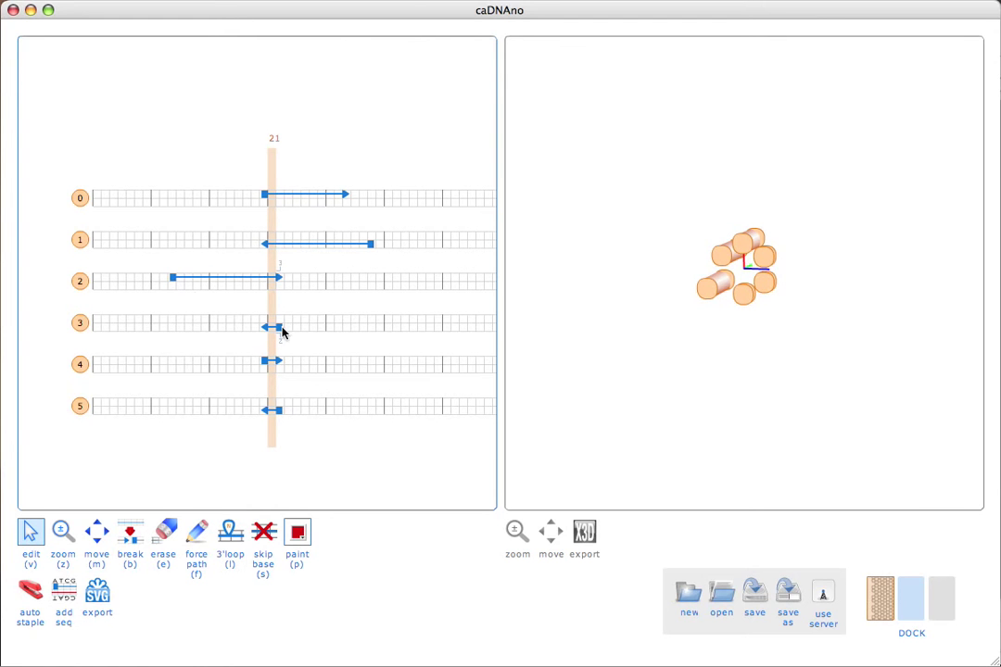
left_click_drag(280, 327, 370, 326)
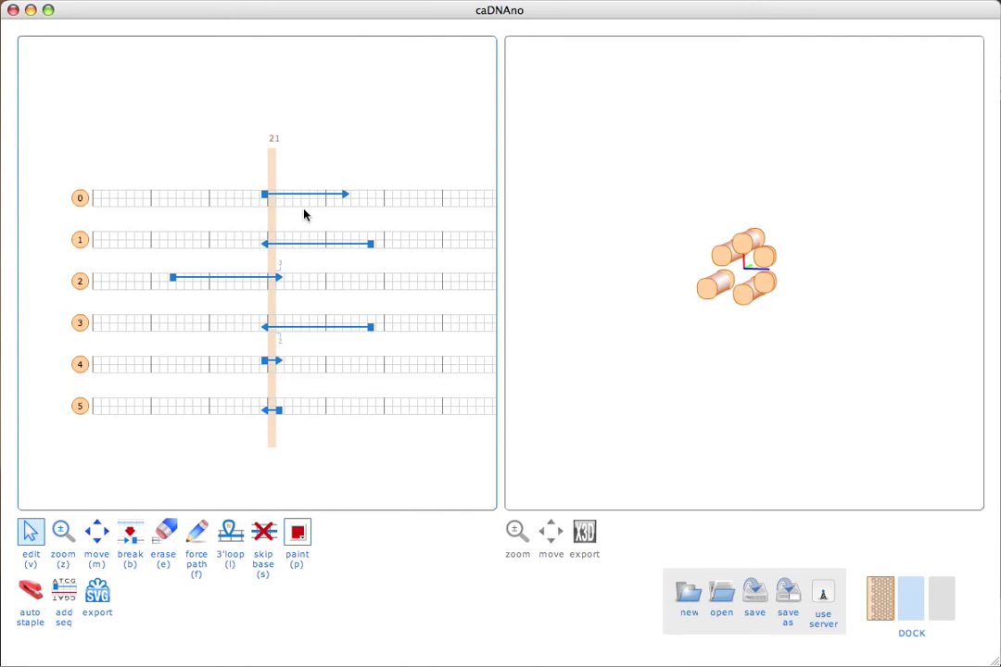
left_click_drag(265, 245, 205, 244)
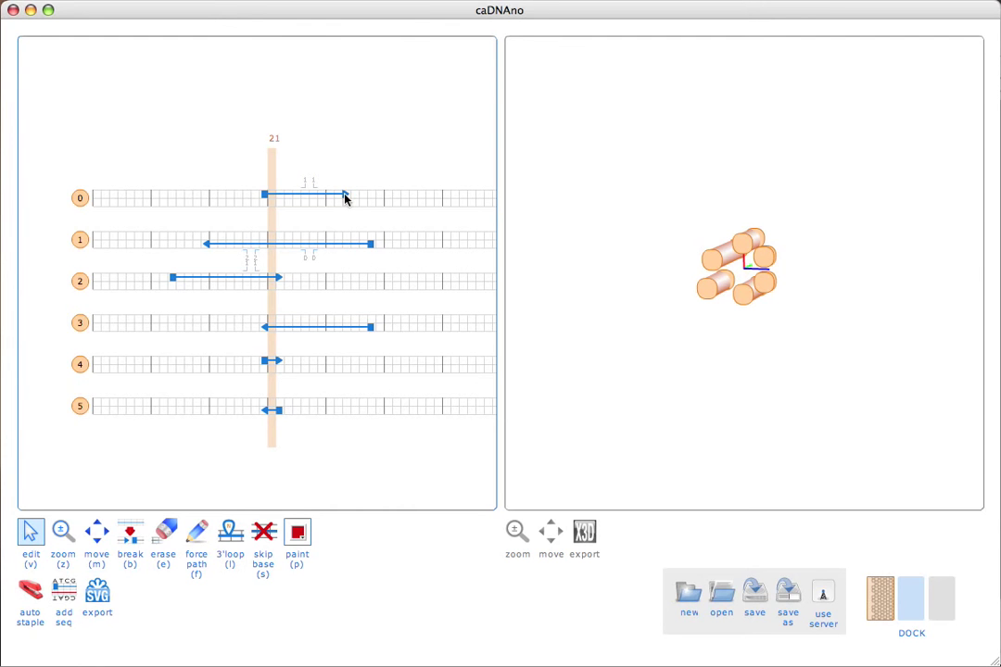
Extend the strands on helices 0 and 1 to the left grid end and hide the 3D view
left_click(264, 196, "alt")
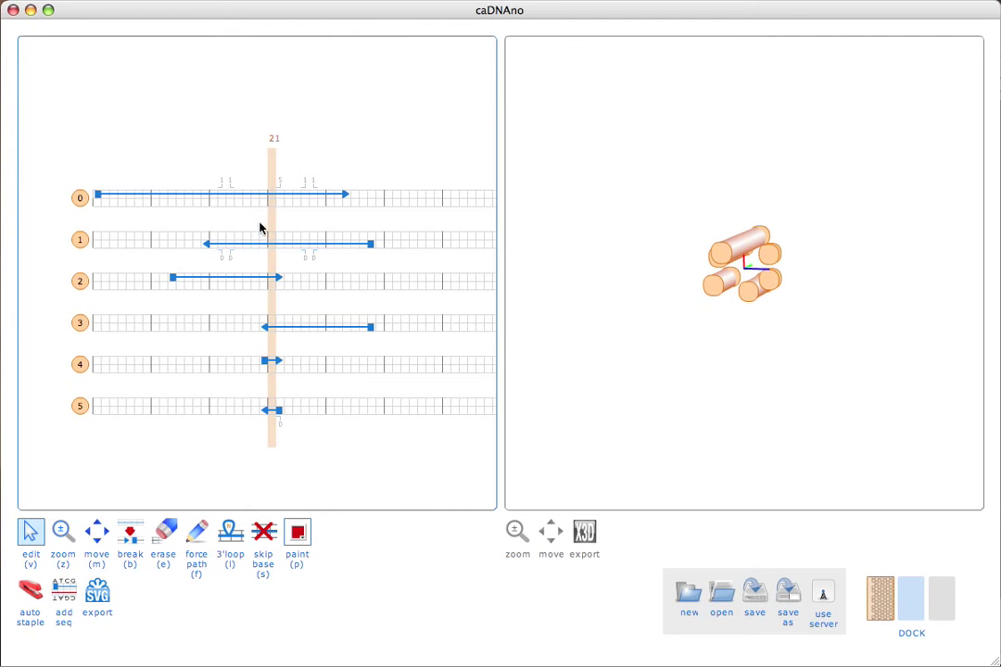
left_click(208, 246, "alt")
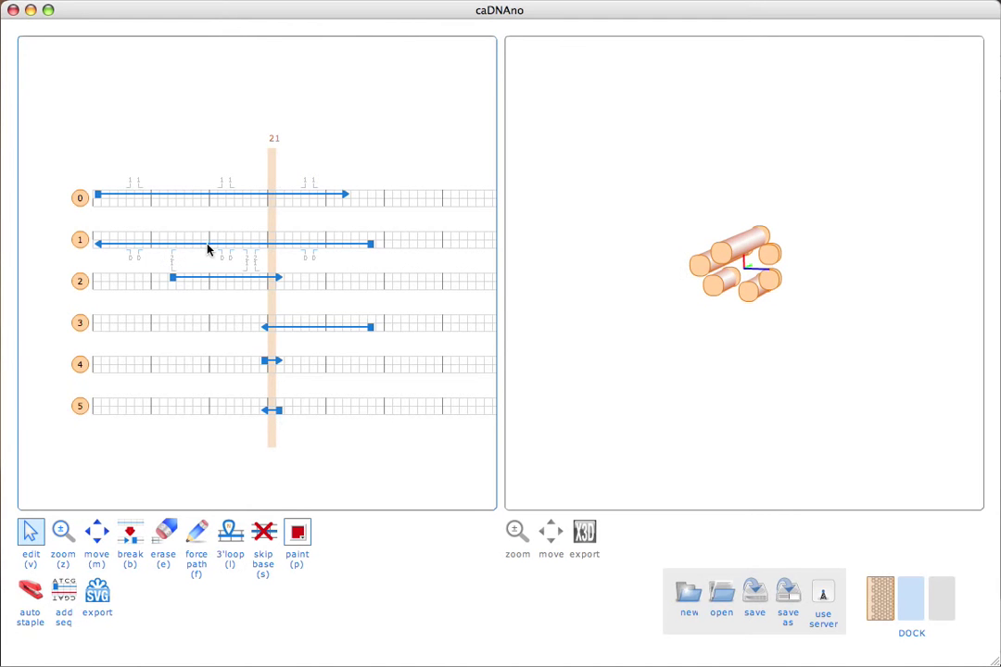
left_click(942, 586)
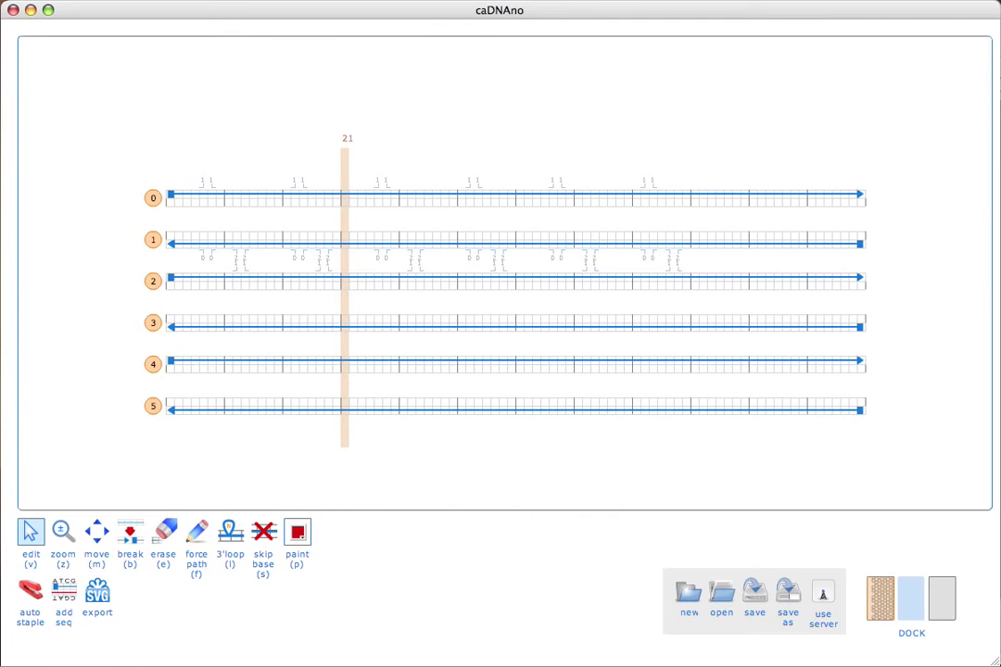
left_click(467, 321)
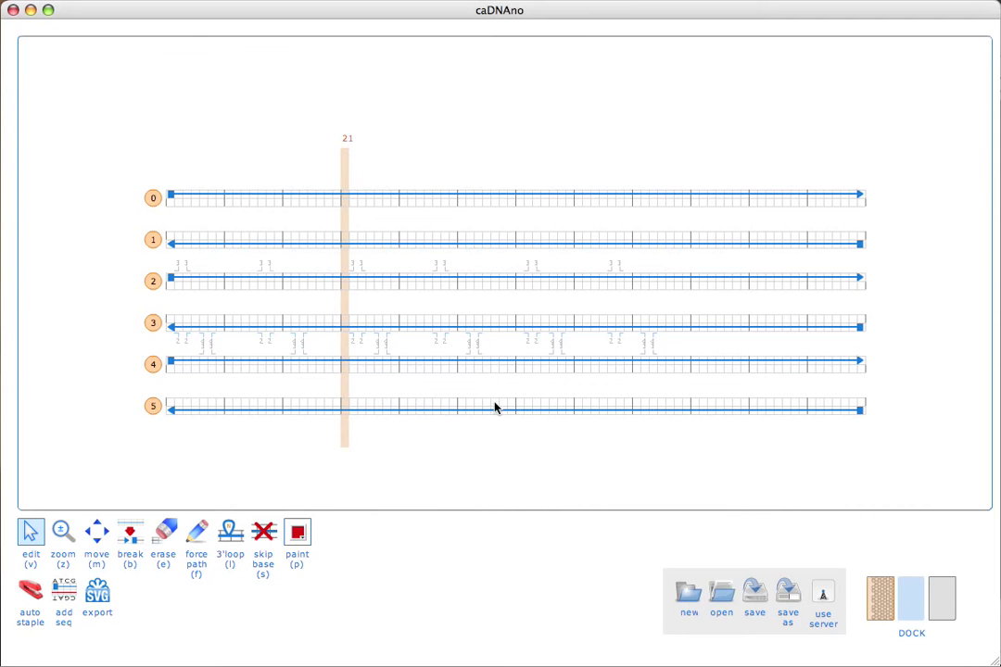
left_click(358, 196)
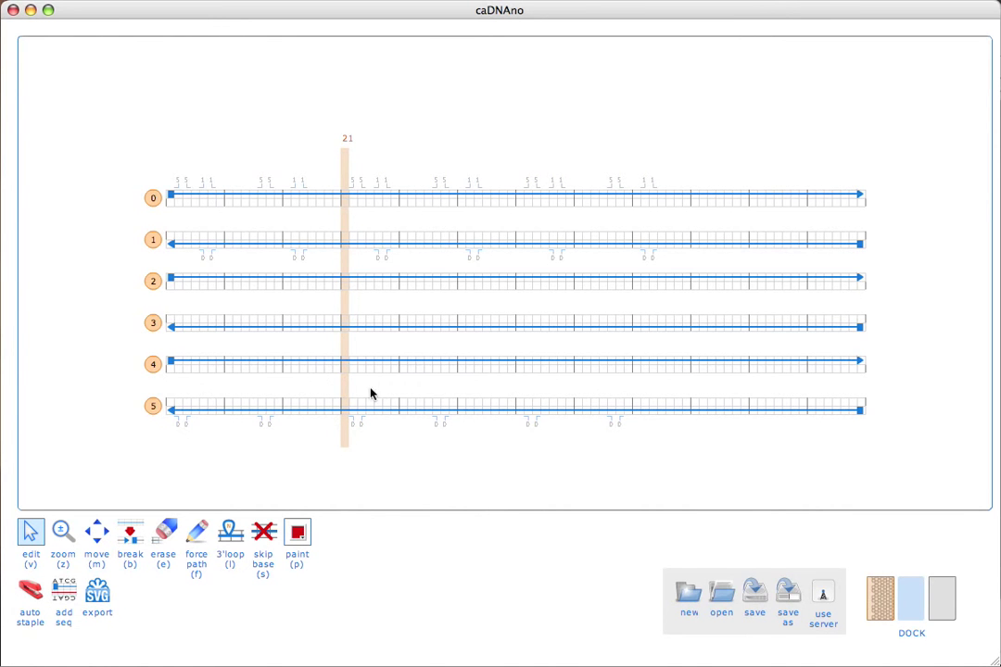
left_click(880, 599)
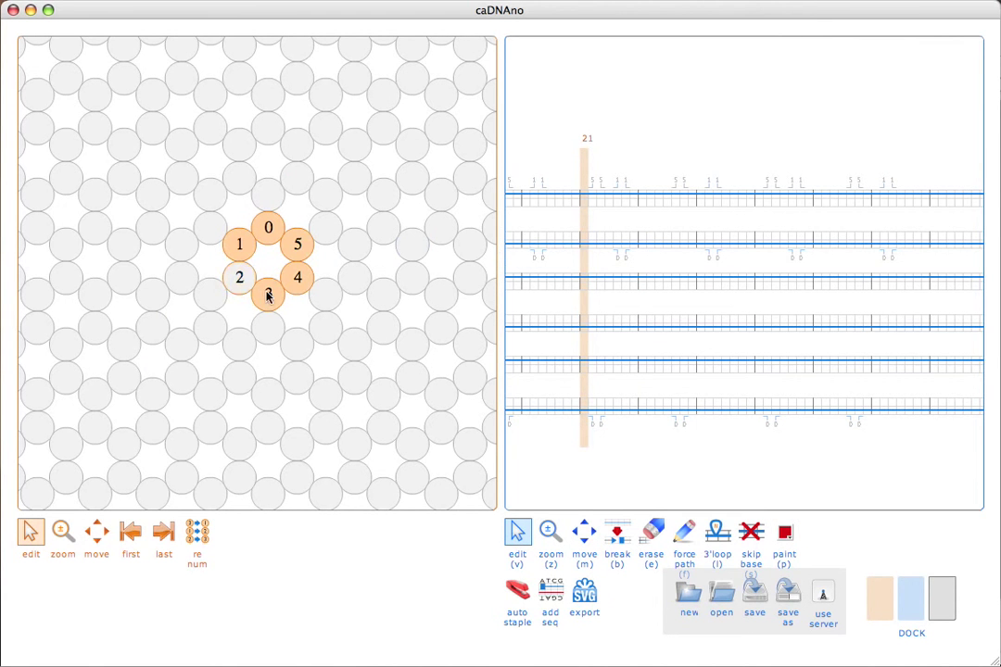
left_click(875, 602)
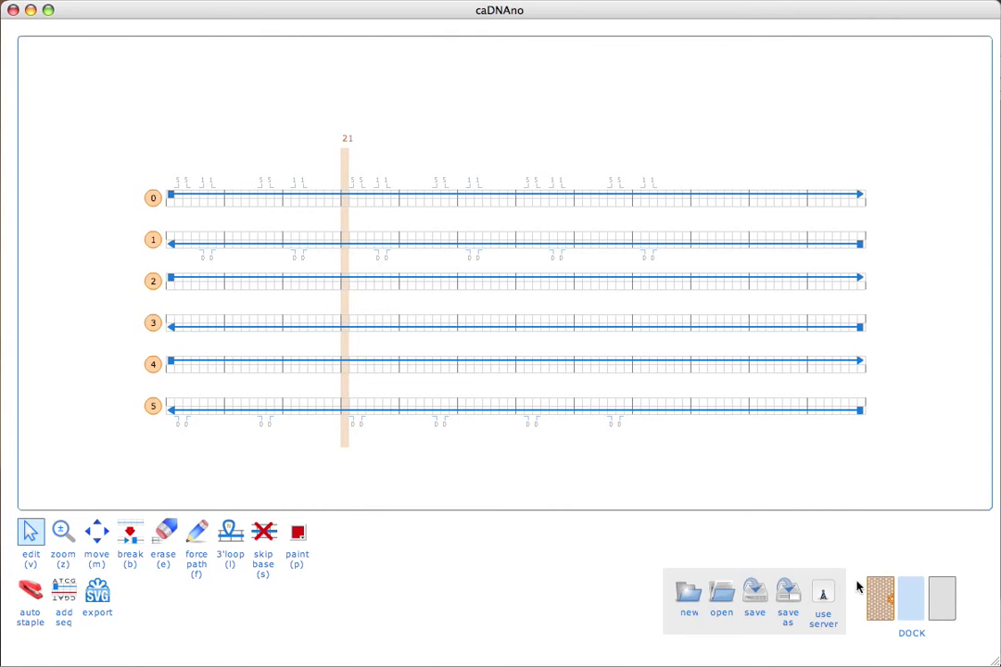
Add left-end crossovers joining helix pairs 0–1, 2–3 and 4–5
left_click(212, 185)
mouse_move(241, 281)
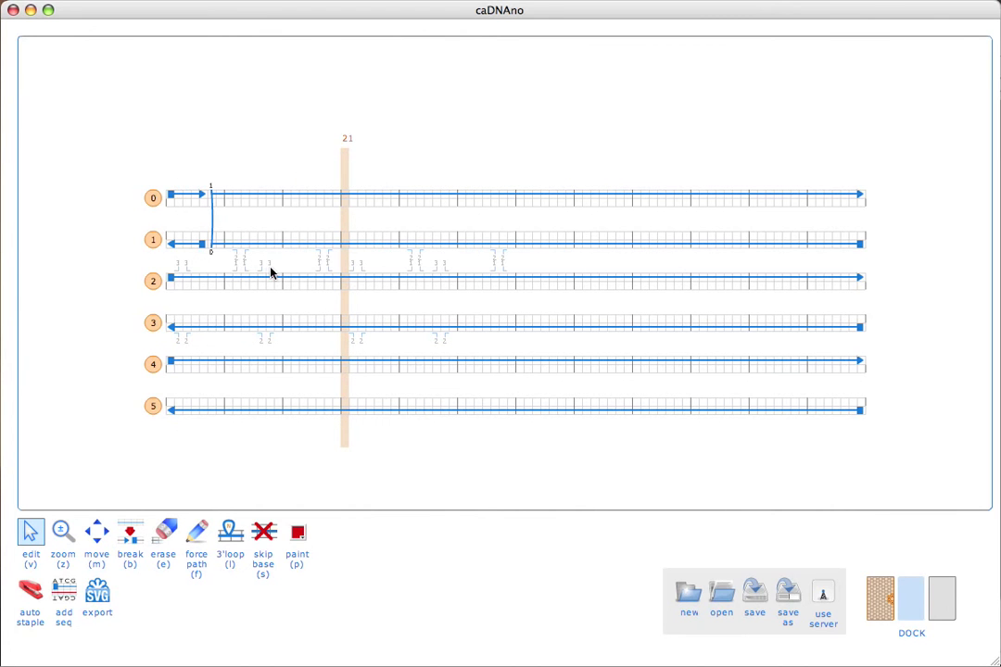
left_click(269, 269)
left_click(244, 351)
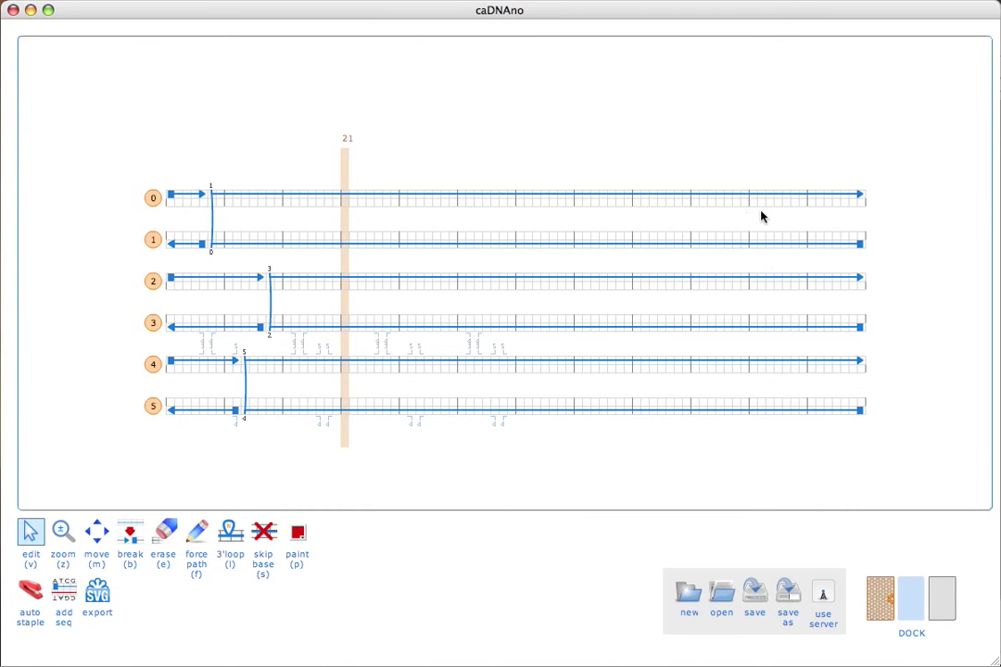
Add right-end crossovers between helices 0–1 and helices 2–3
mouse_move(765, 206)
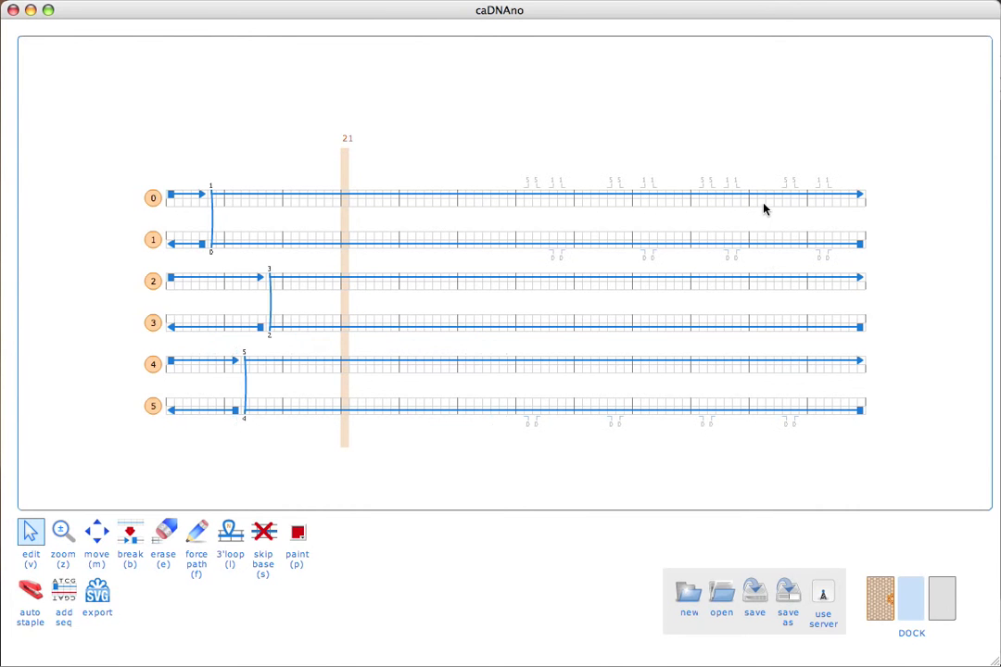
left_click(820, 188)
mouse_move(798, 276)
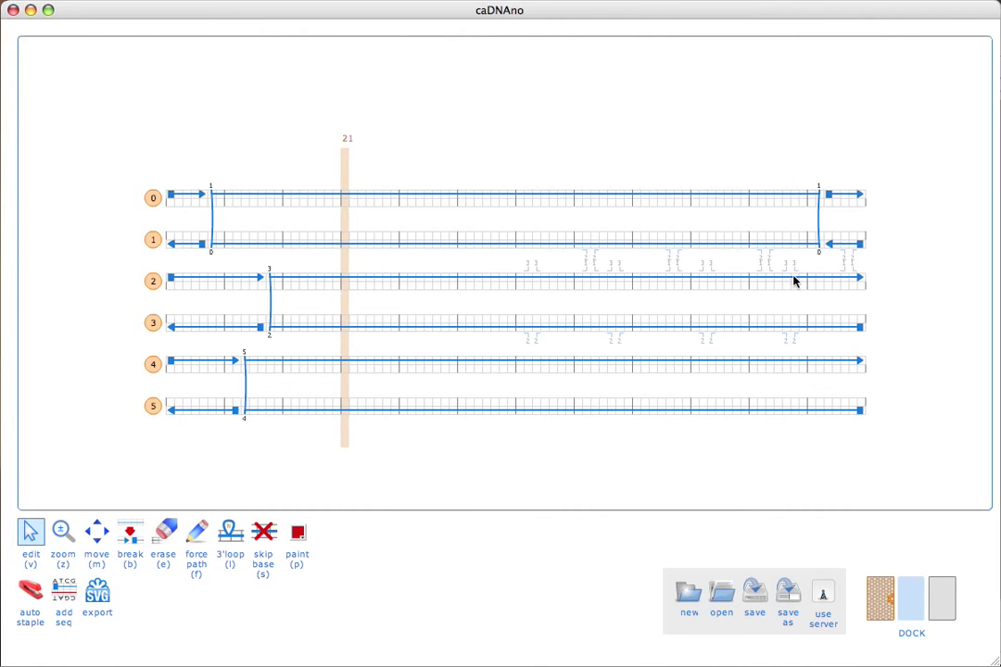
left_click(788, 275)
Replace the misplaced 0–1 crossover with one further left, then join helices 4–5 near the right end
left_click(820, 221)
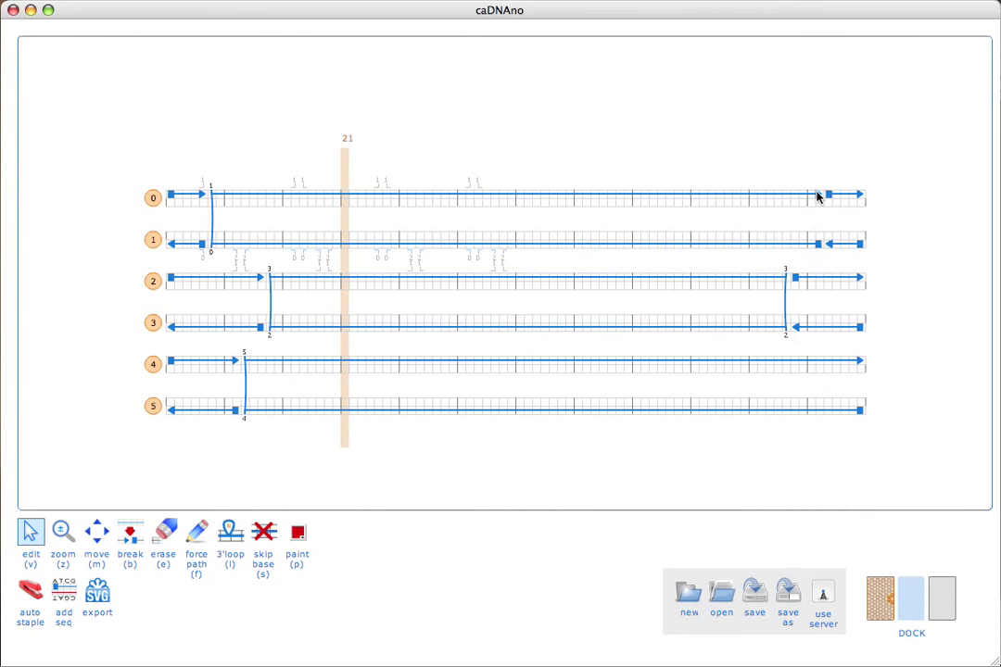
left_click(819, 195)
left_click(817, 246)
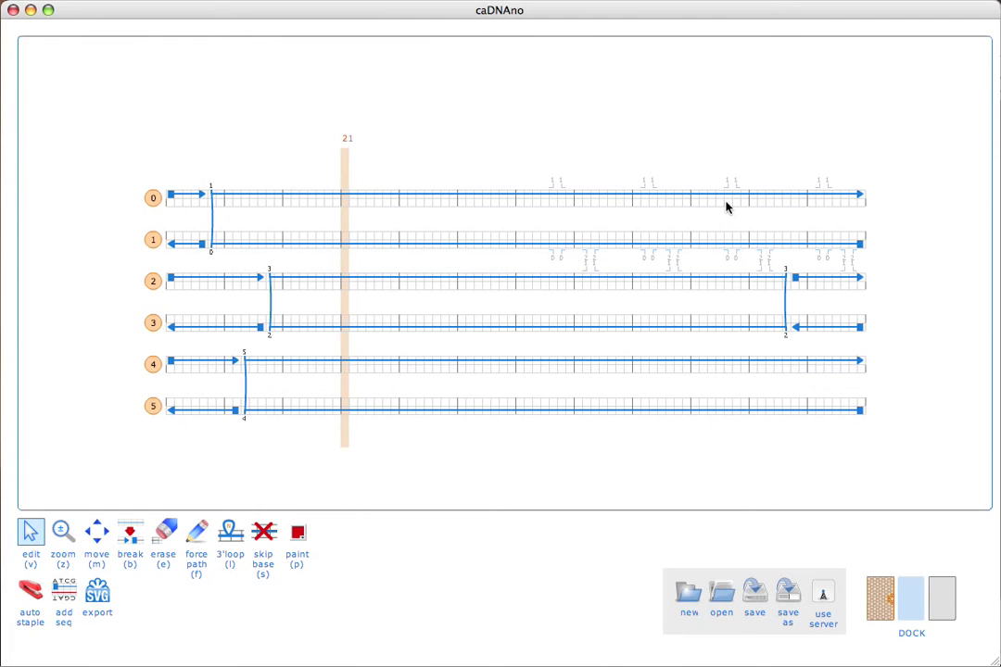
left_click(718, 254)
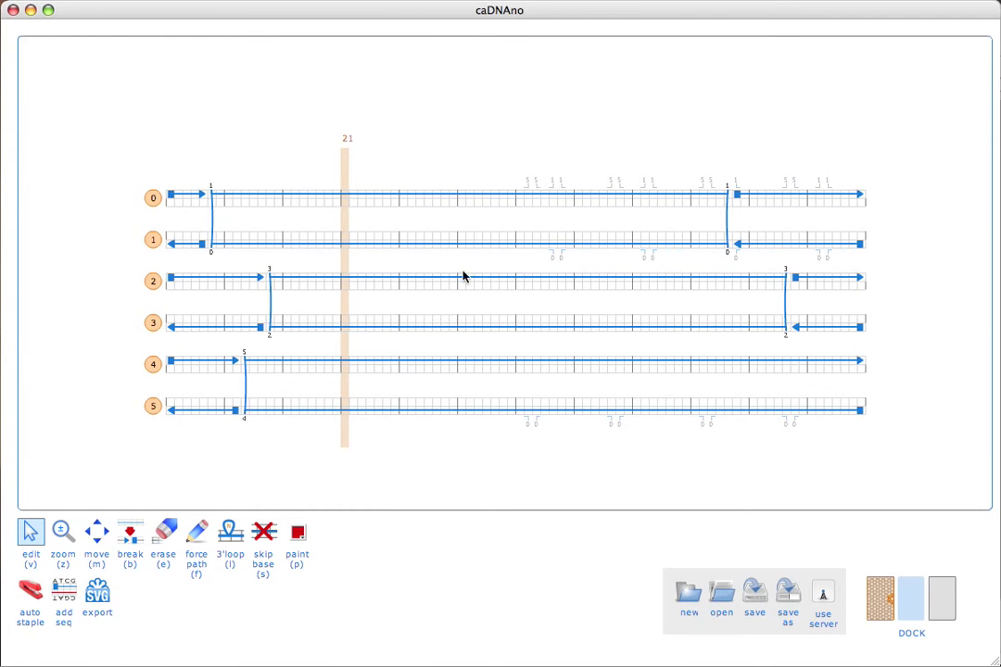
mouse_move(726, 374)
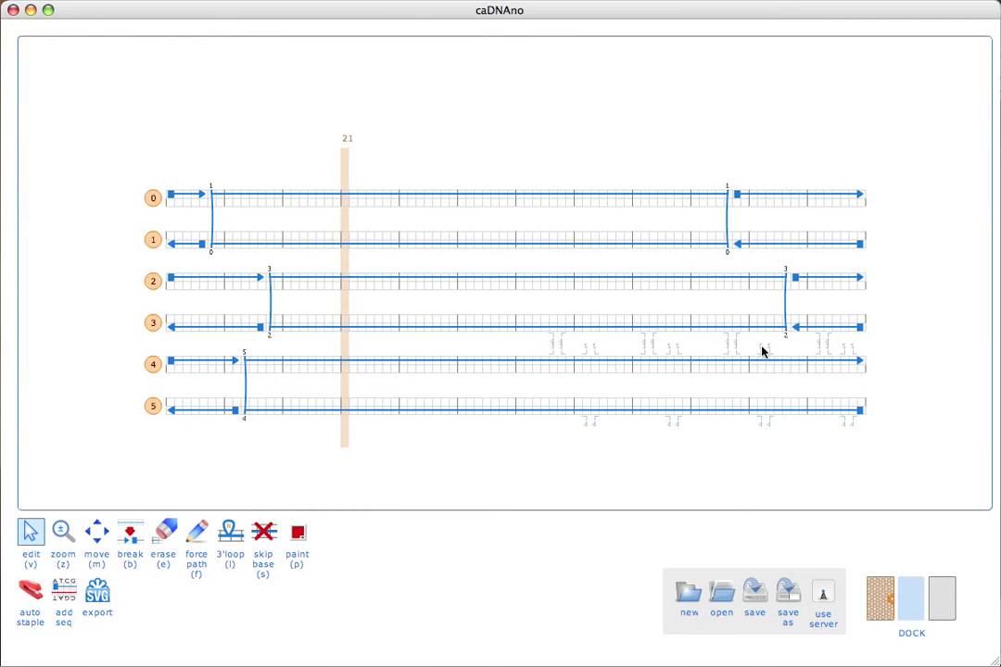
left_click(762, 351)
Erase the strand tails left of the left-end crossovers on all six helices
key("e")
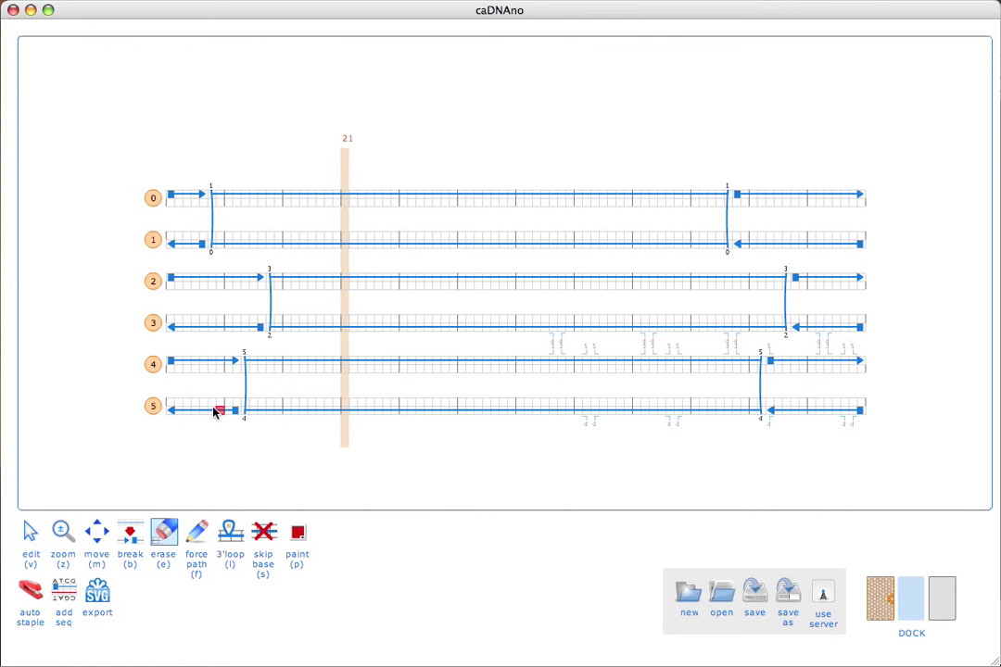
left_click(194, 410)
left_click(189, 412)
left_click(188, 409)
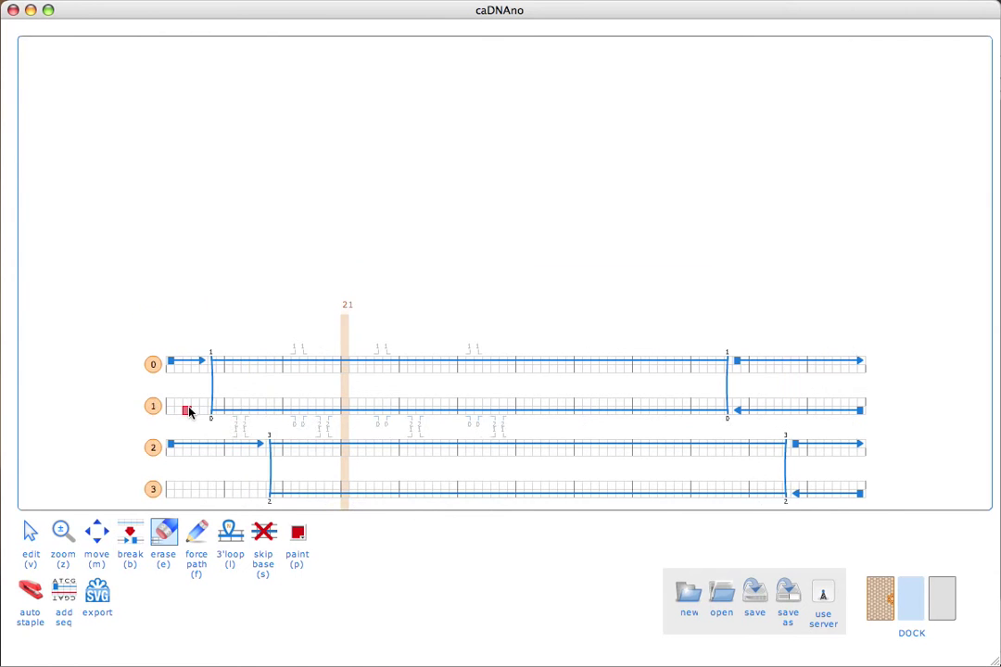
left_click(188, 205)
left_click(188, 202)
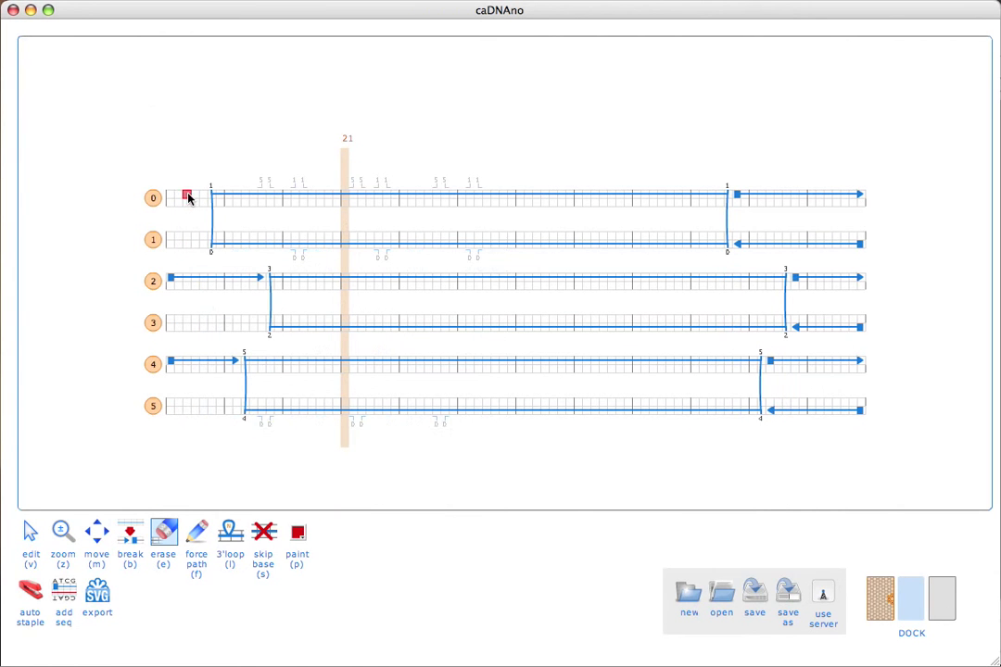
scroll(188, 200, "down", 3)
left_click(188, 199)
scroll(188, 198, "down", 3)
left_click(188, 197)
scroll(189, 197, "up", 4)
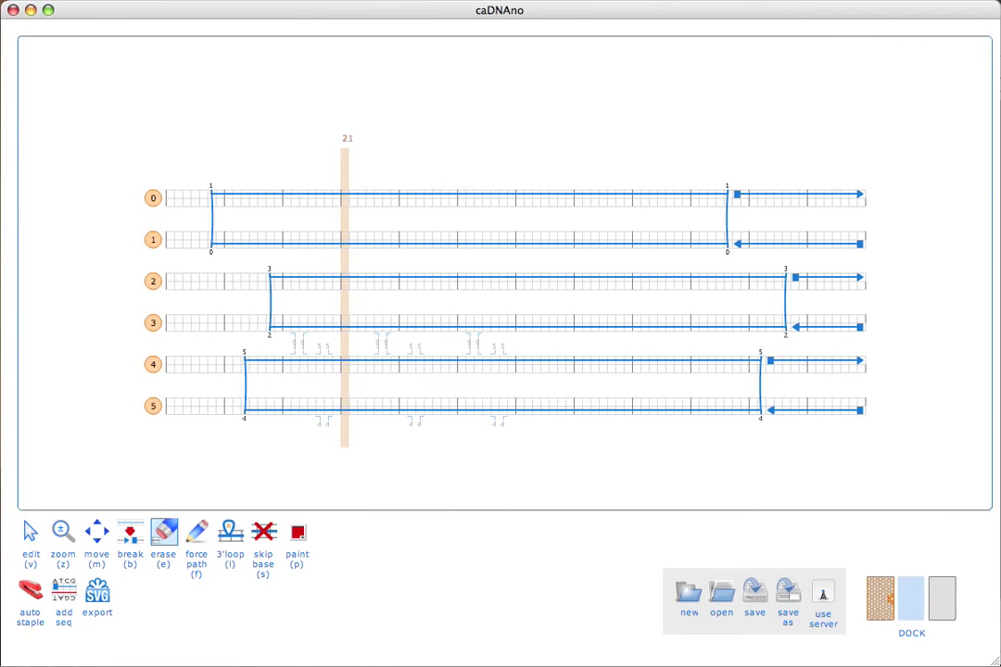
Erase the strand tails right of the right-end crossovers on all six helices, then switch back to the select tool
left_click(839, 197)
scroll(840, 199, "down", 3)
left_click(841, 201)
scroll(840, 200, "down", 3)
left_click(838, 200)
scroll(839, 200, "up", 3)
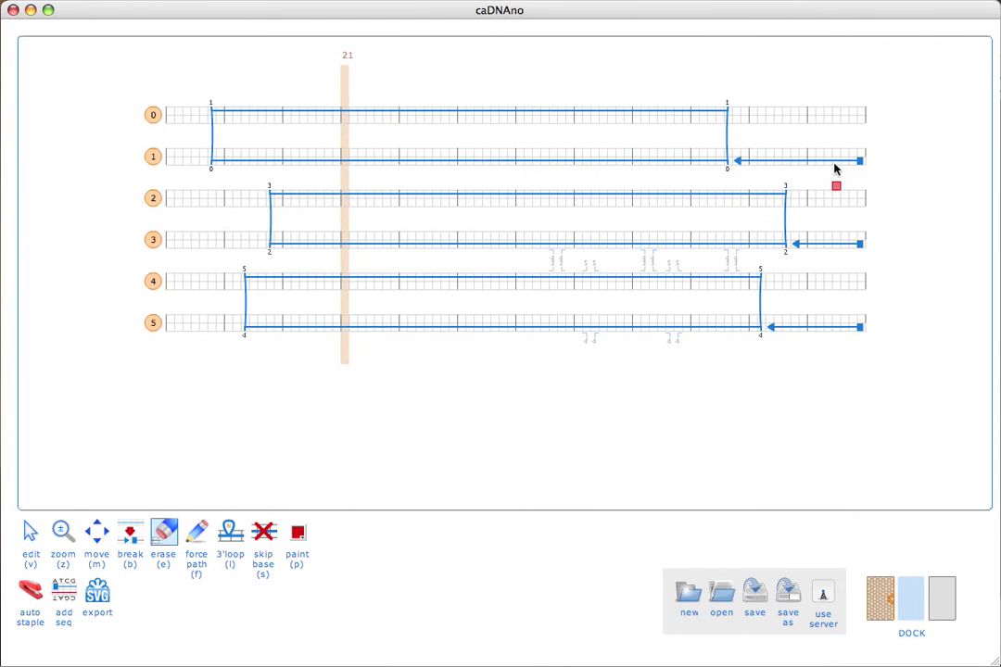
left_click(836, 160)
scroll(836, 160, "down", 3)
left_click(834, 163)
left_click(834, 242)
scroll(833, 163, "up", 6)
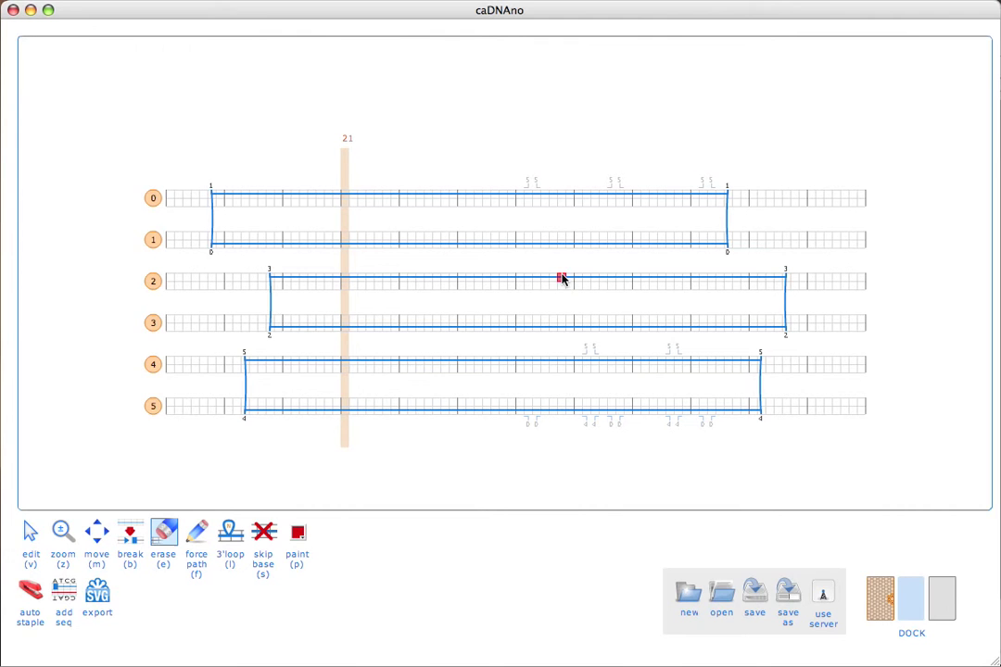
key("v")
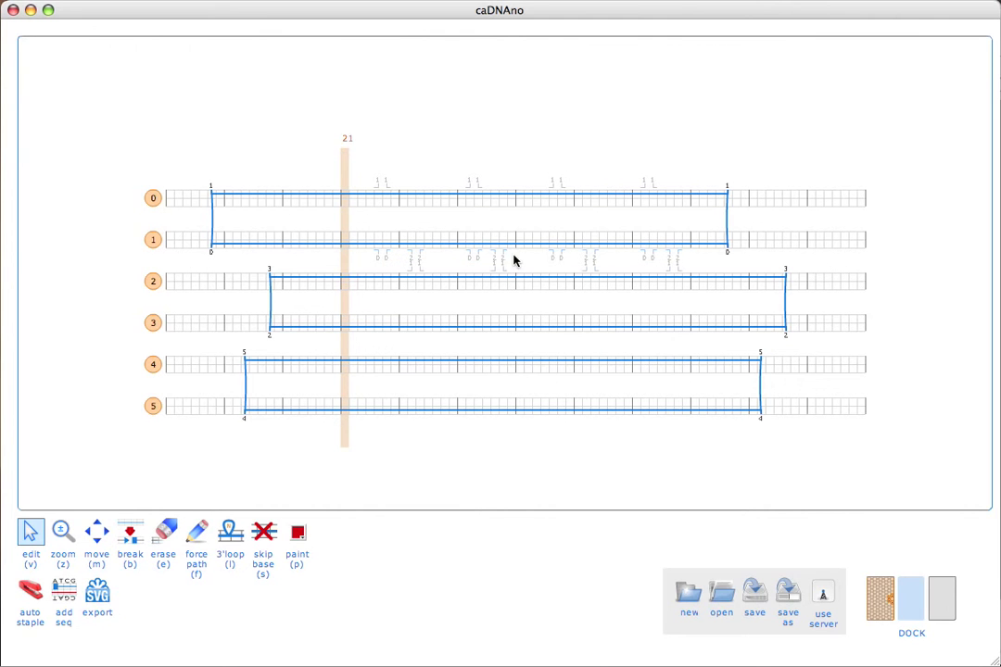
Add two mid-length scaffold crossovers joining helix 1 to helix 2, then switch to the erase tool
left_click(495, 254)
left_click(505, 258)
left_click(516, 325)
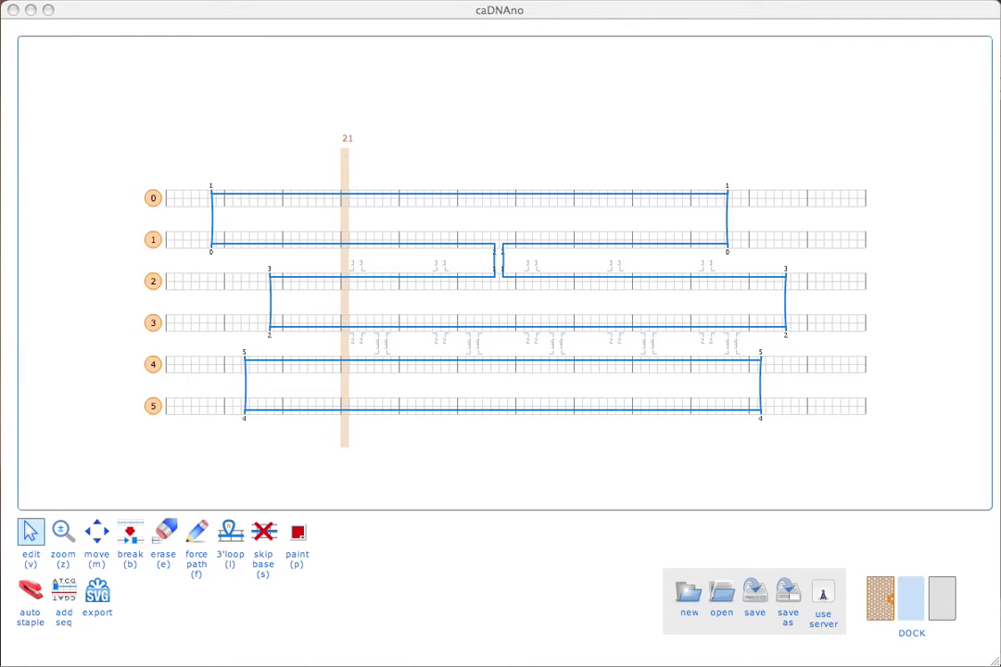
key("e")
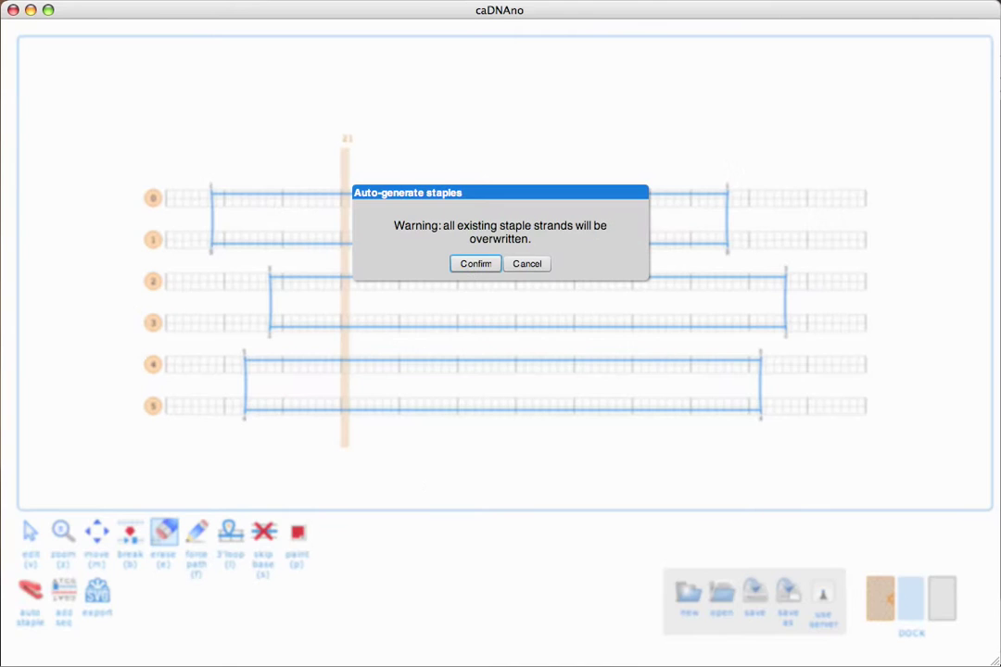
Auto-generate staples over all six helices, confirm the overwrite, and show the honeycomb slice view
left_click(29, 598)
left_click(466, 267)
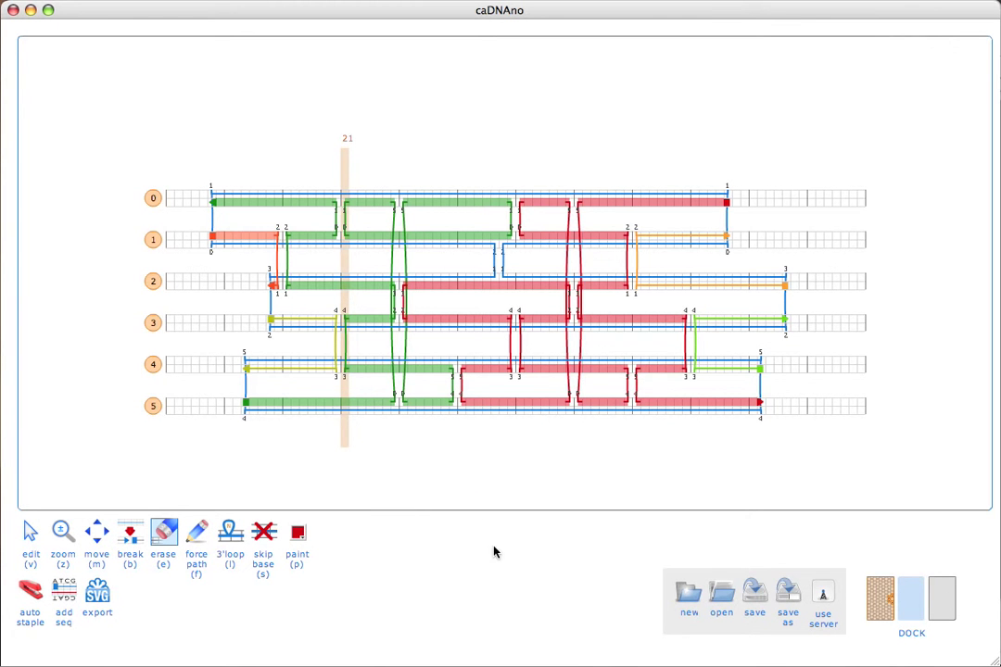
left_click(876, 591)
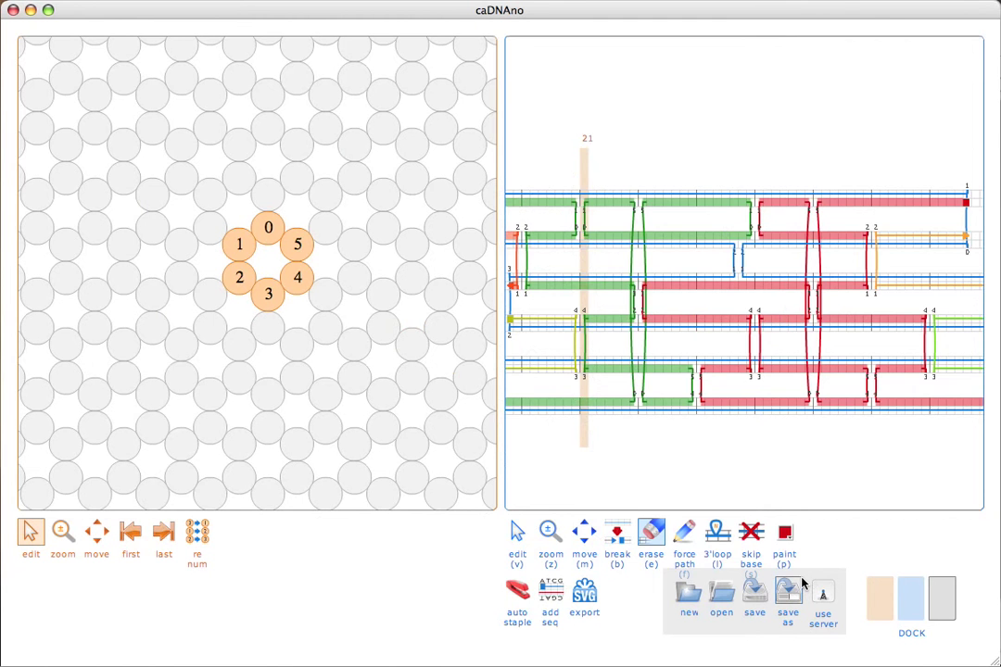
Move the slice marker to base 6 and add test strand stubs on helices 3 and 4
key("v")
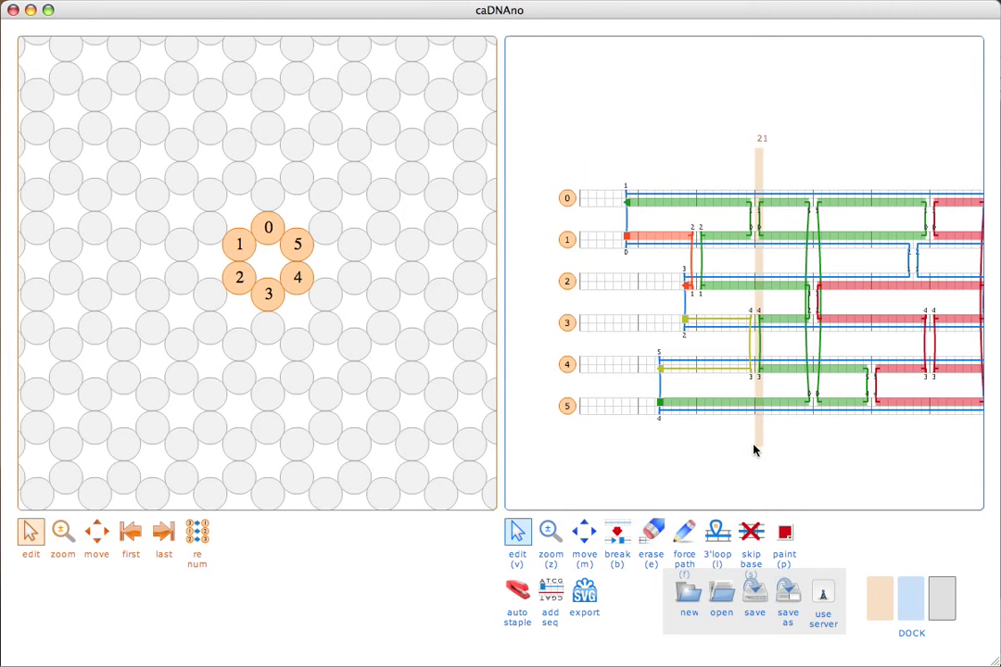
left_click_drag(755, 442, 634, 428)
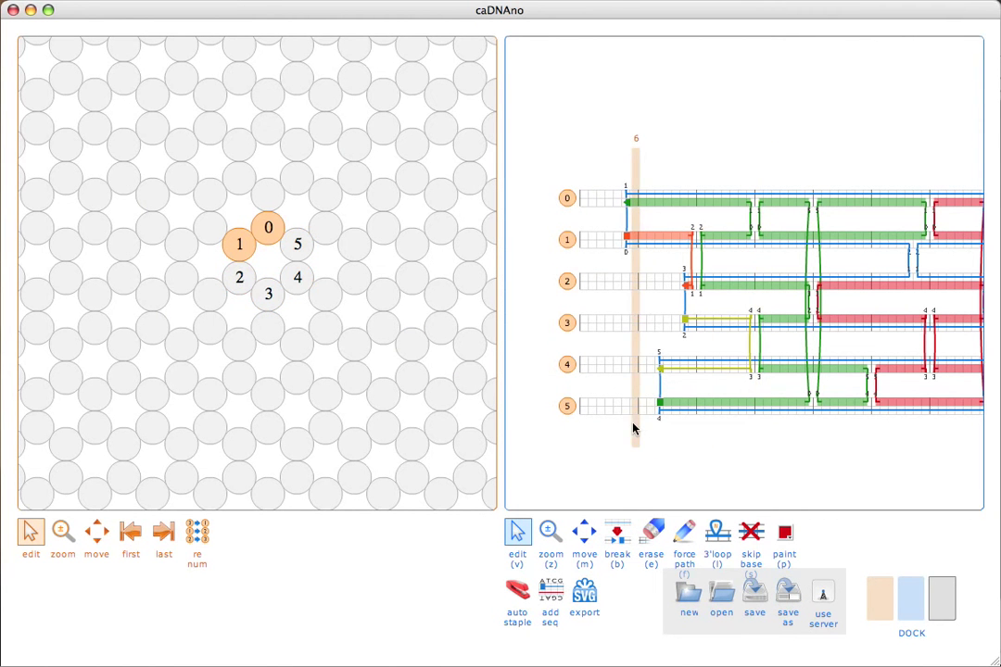
left_click(273, 294)
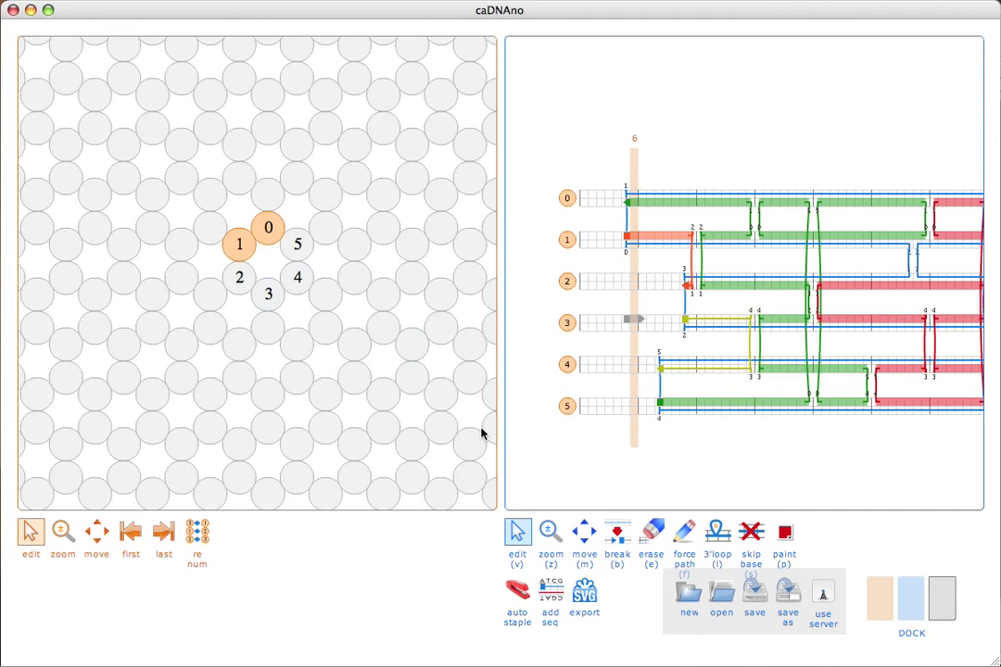
left_click(298, 276)
Erase the test stubs on helices 4 and 3 and collapse the slice view
key("e")
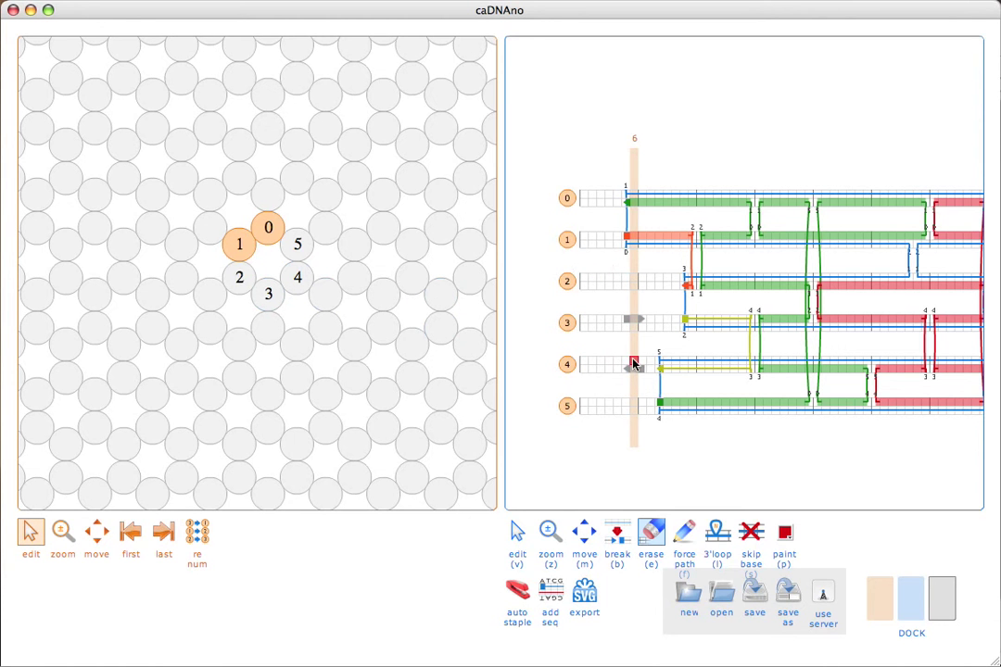
left_click(635, 369)
left_click(631, 320)
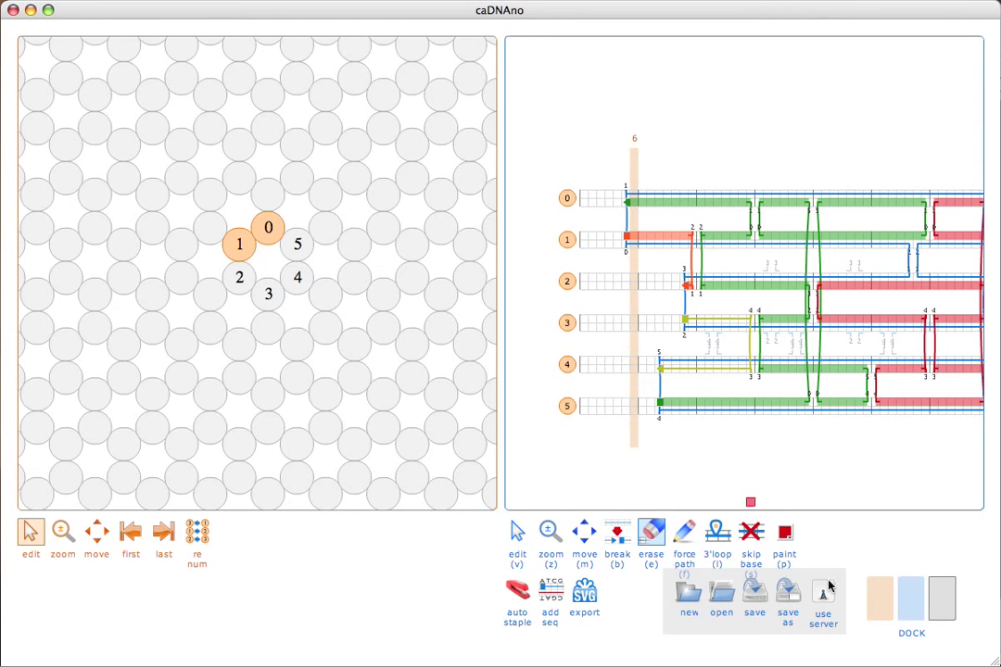
left_click(882, 598)
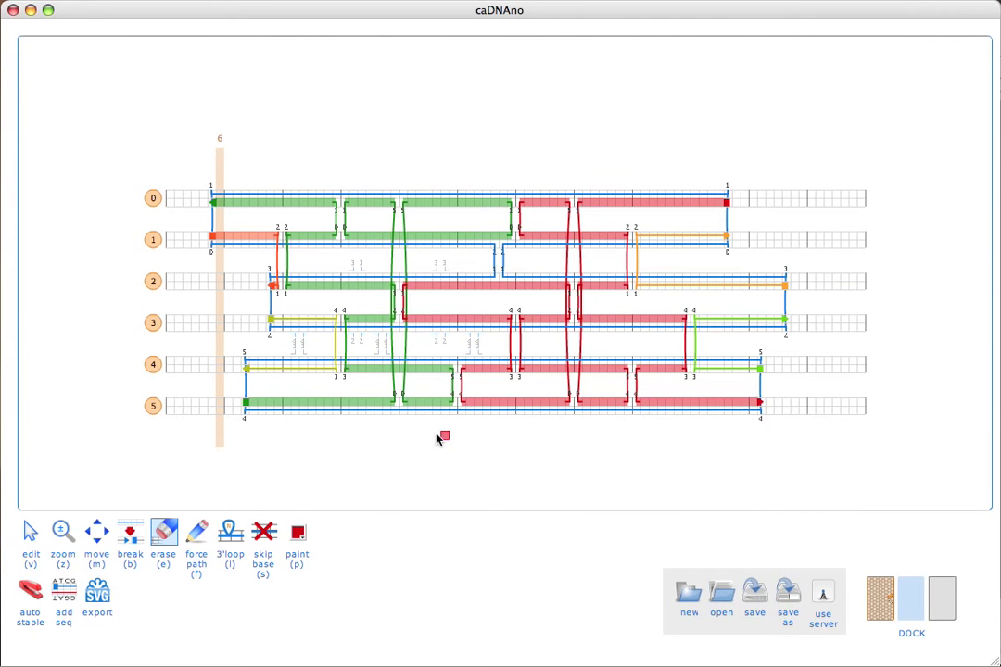
key("v")
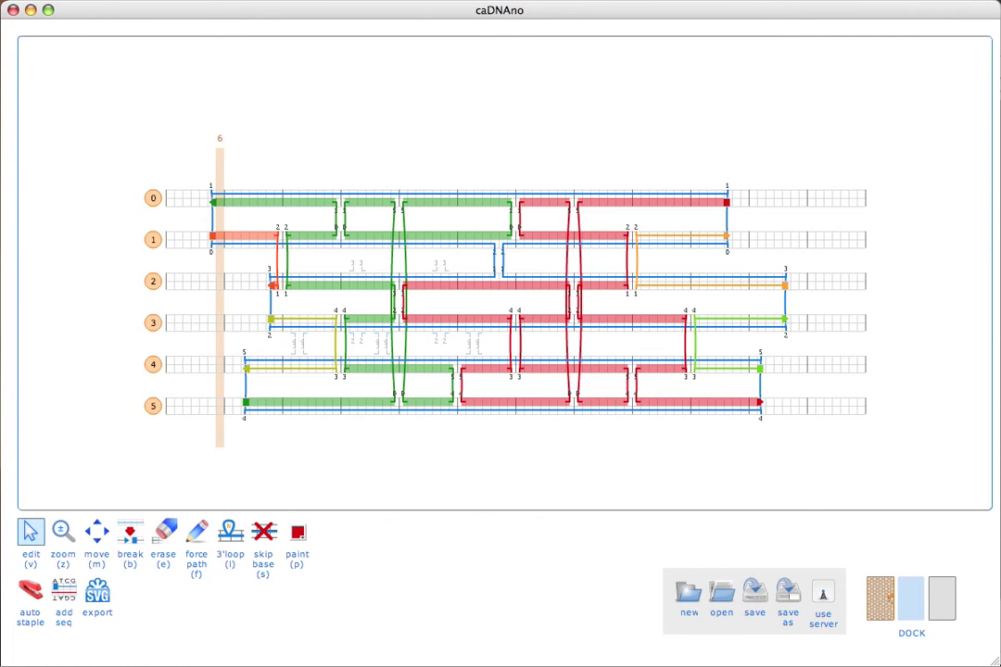
key("b")
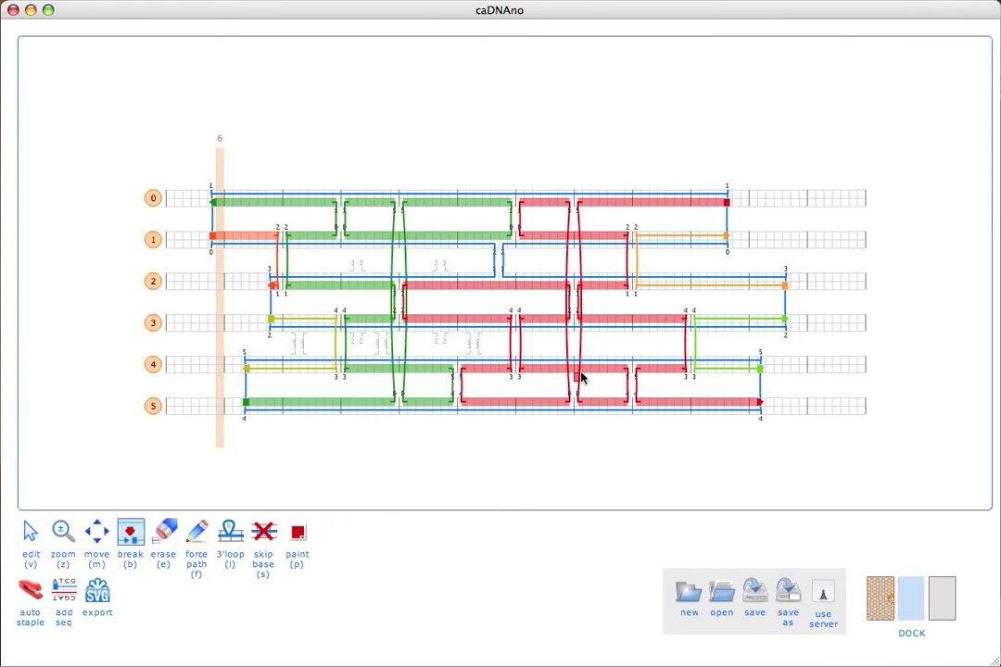
Split the staples: red and magenta on helix 4, orange on helices 3 and 5, grey and green on helix 1
left_click(579, 371)
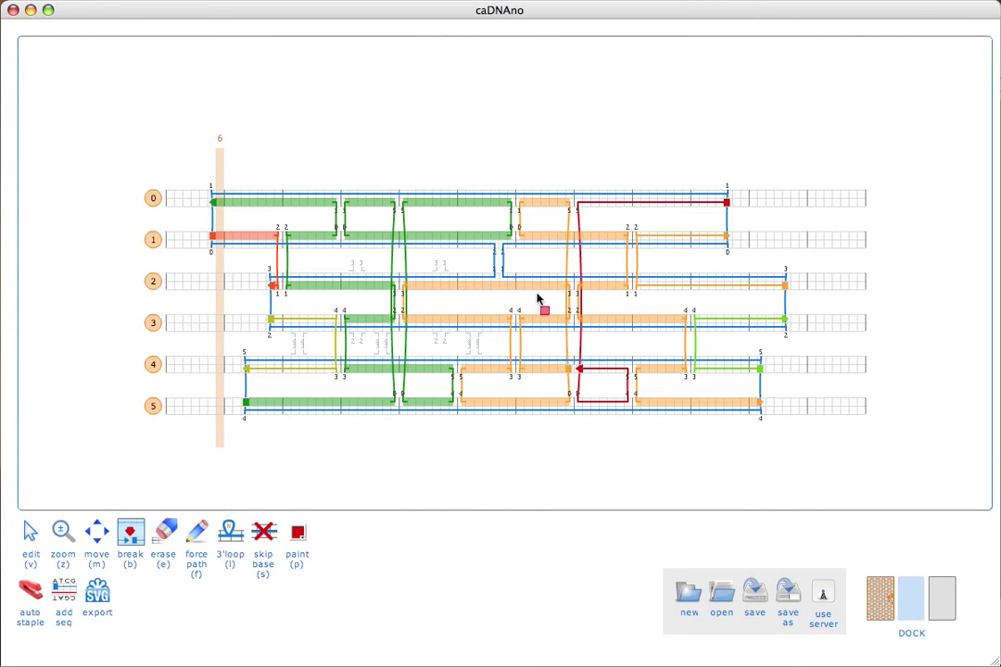
left_click(456, 320)
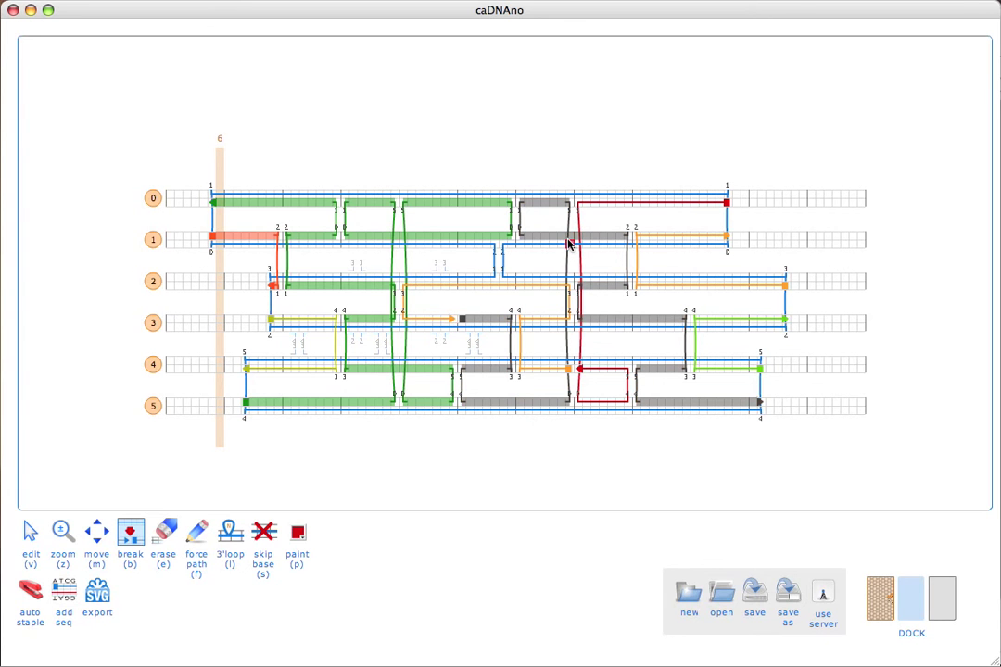
key("v")
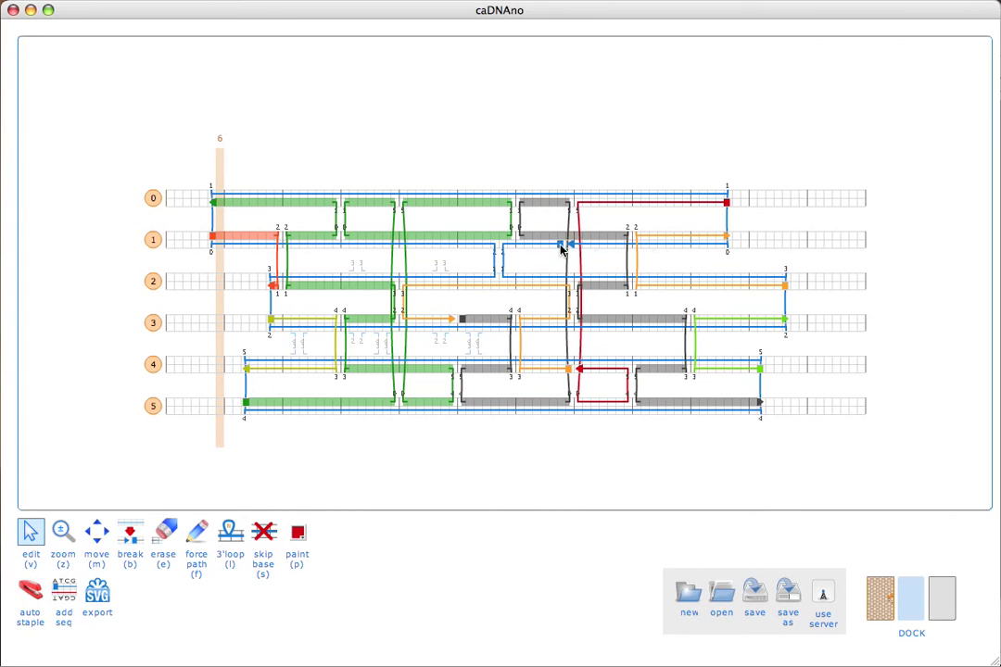
key("b")
left_click(571, 238)
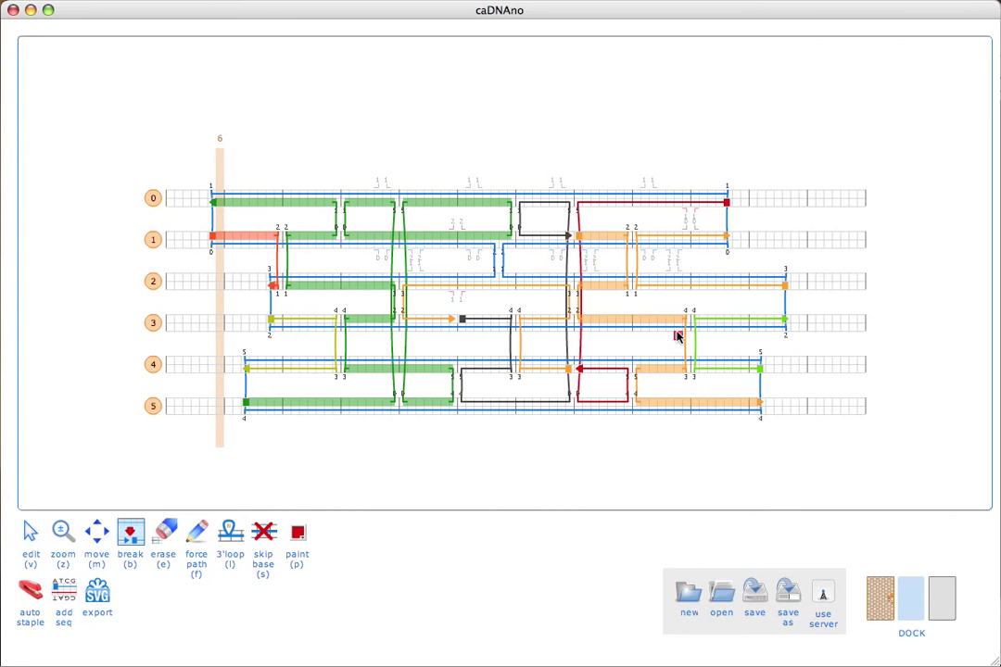
left_click(688, 402)
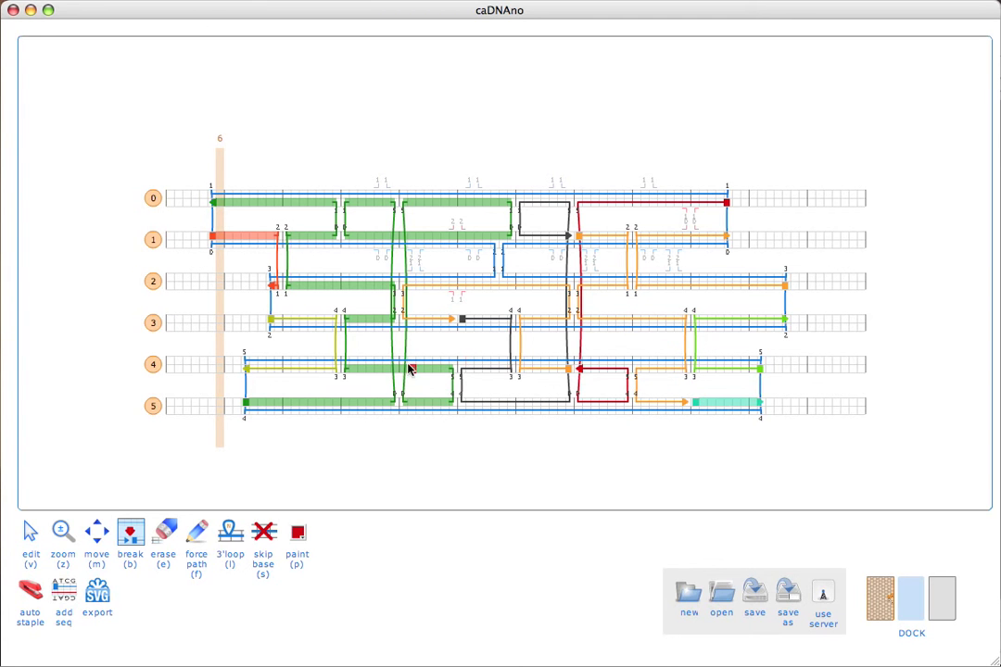
left_click(394, 237)
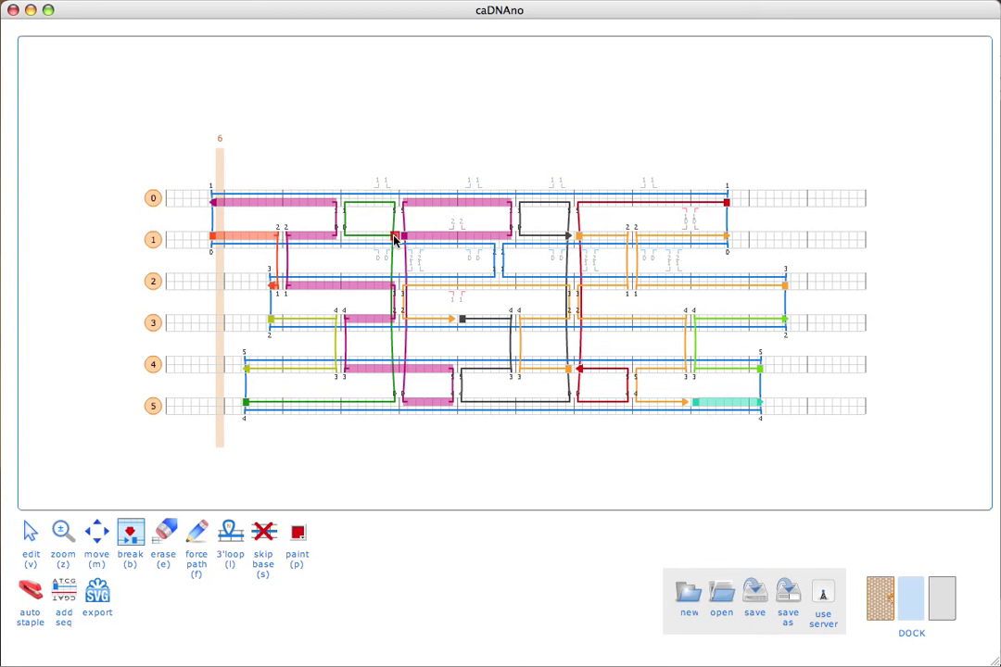
left_click(403, 370)
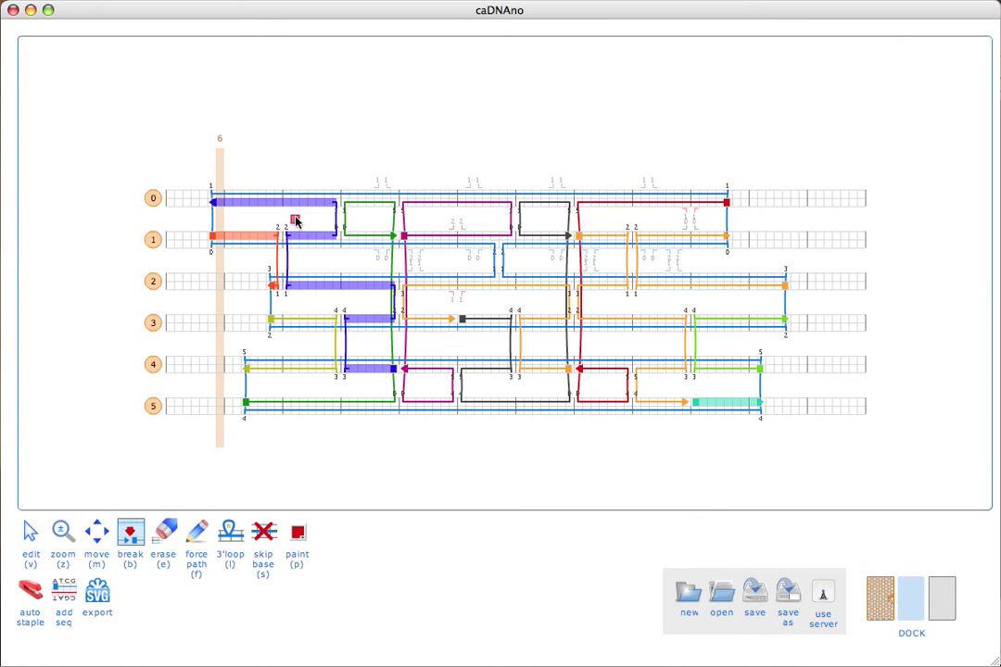
Split the purple staple on helix 2 and rejoin staple pieces on helices 1, 2 and 5
left_click(342, 285)
key("v")
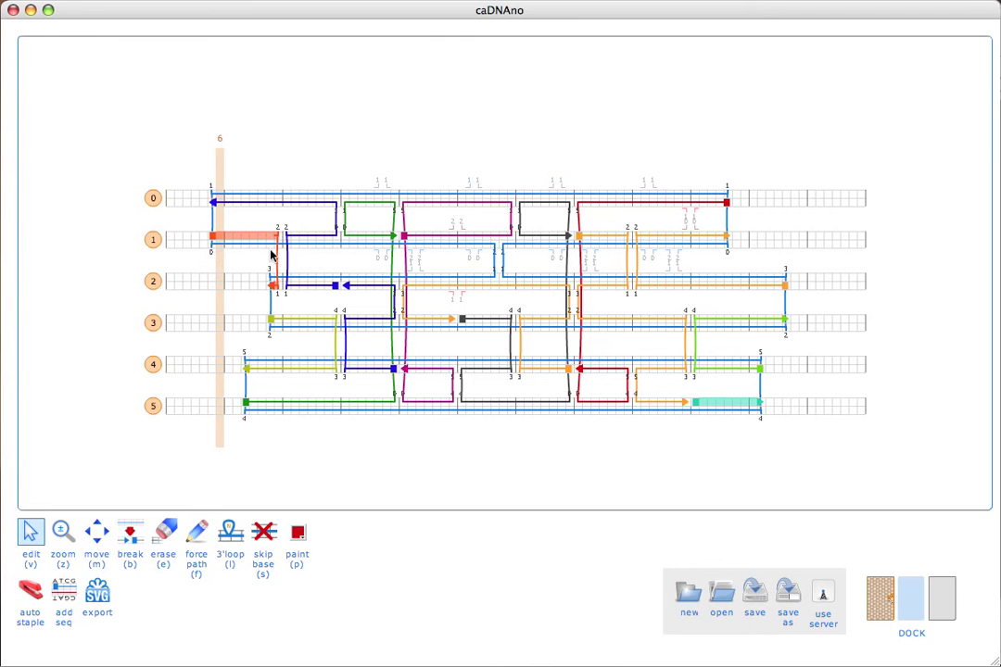
left_click(280, 236)
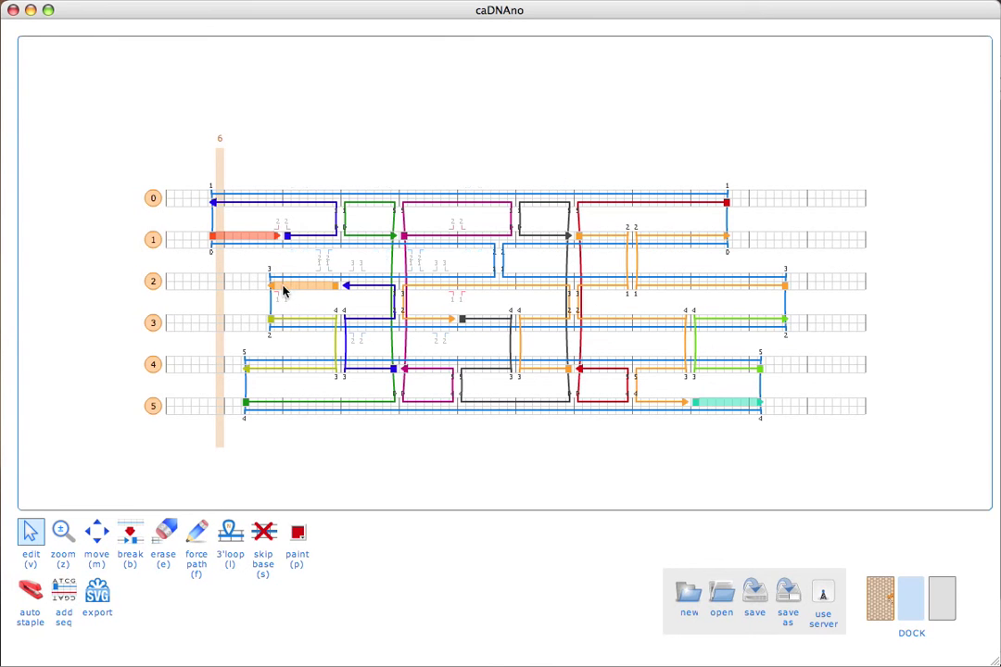
left_click(277, 237)
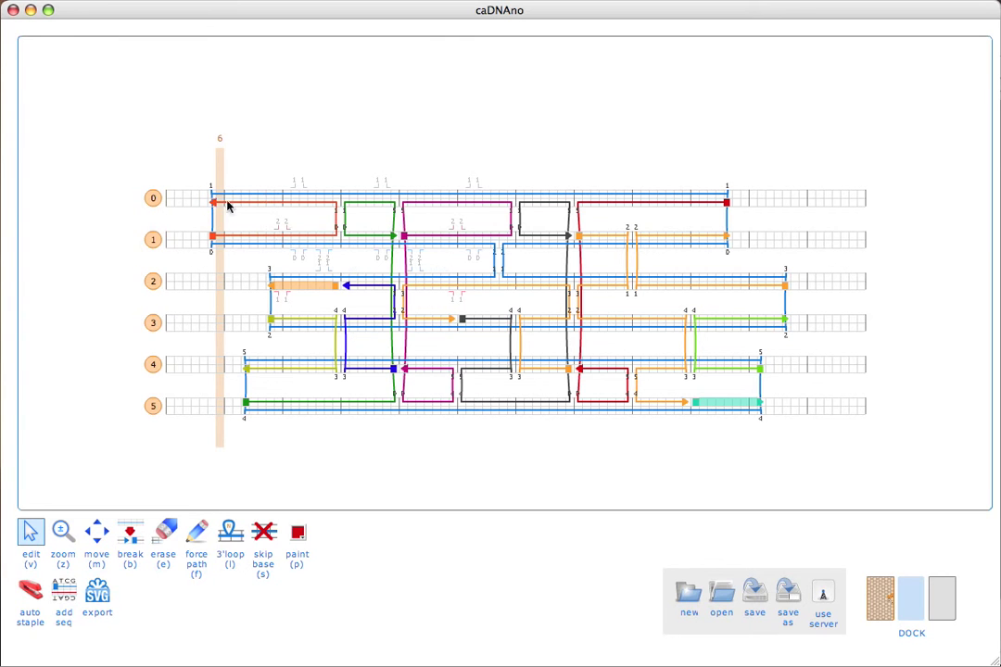
left_click(345, 289)
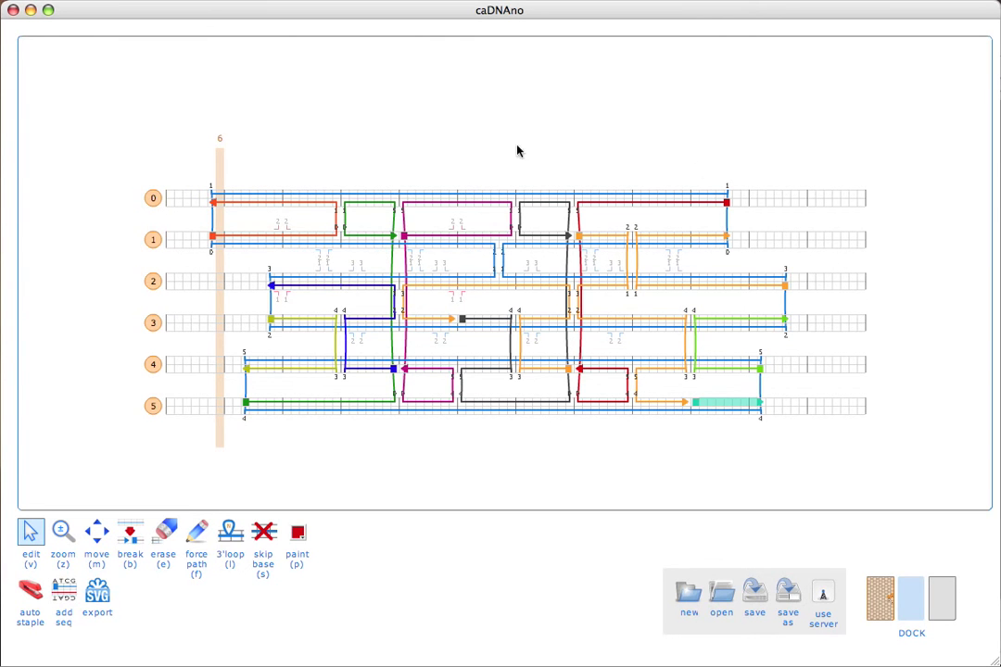
left_click(687, 405)
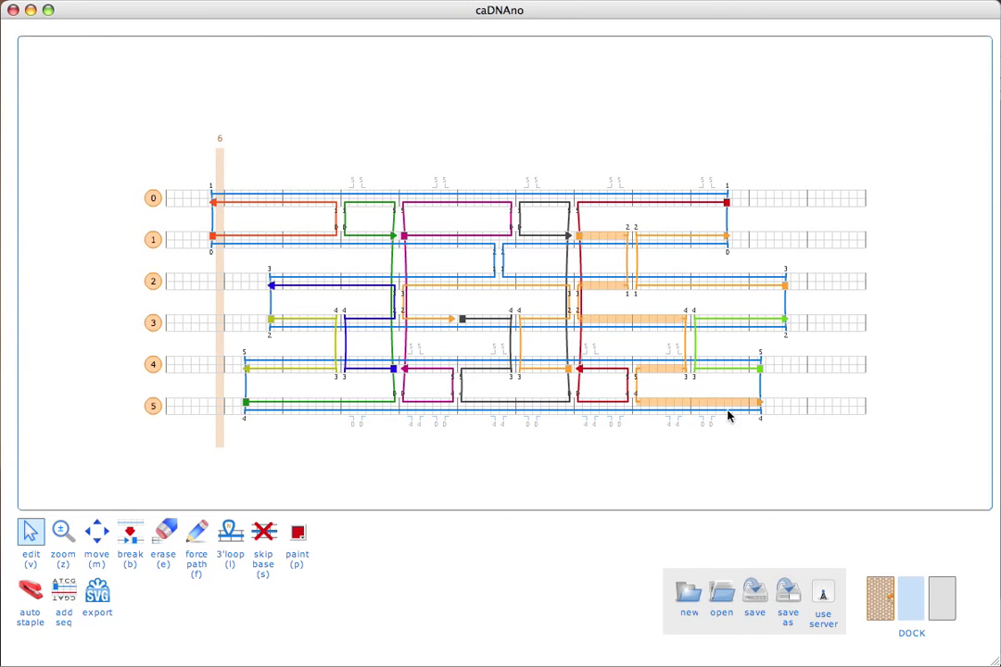
Split the orange staple on helix 3 and return to the select tool
key("b")
left_click(628, 322)
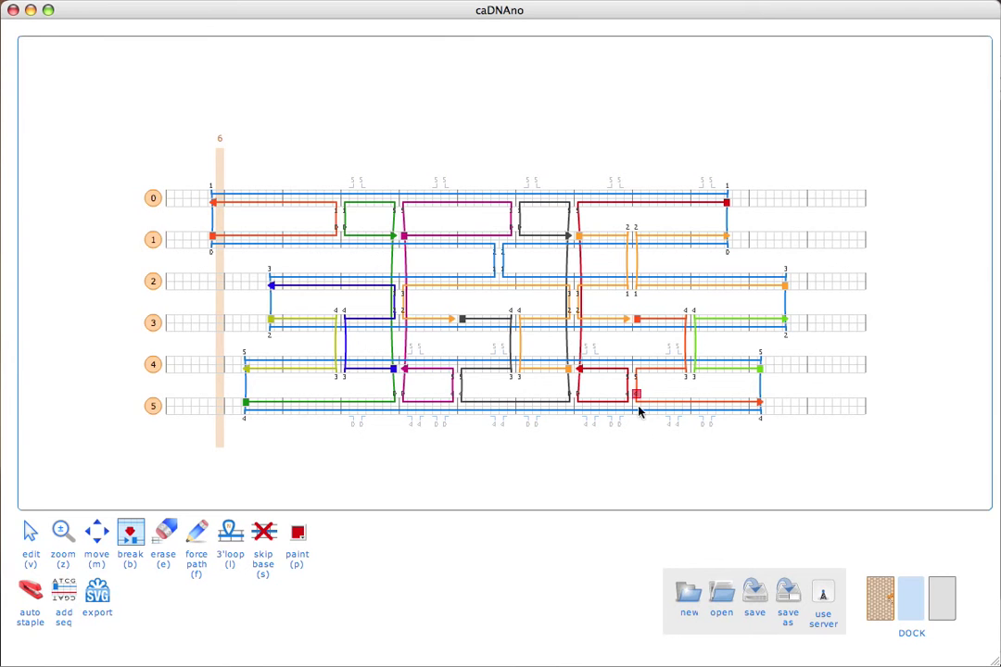
key("v")
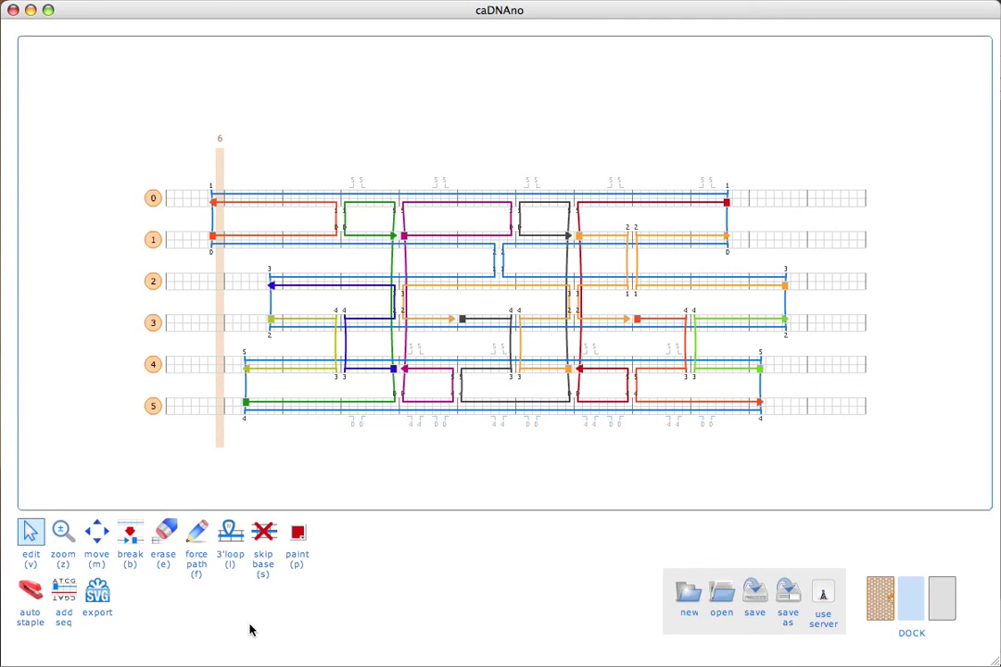
Break the helix 0 scaffold near base 14 so it has a defined start
left_click(66, 590)
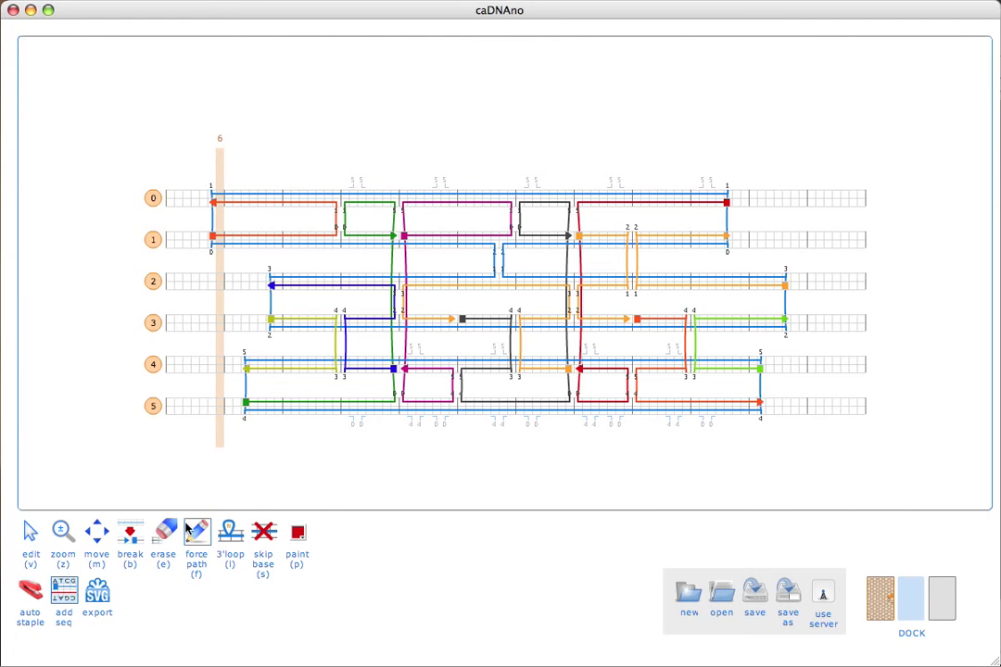
left_click(134, 542)
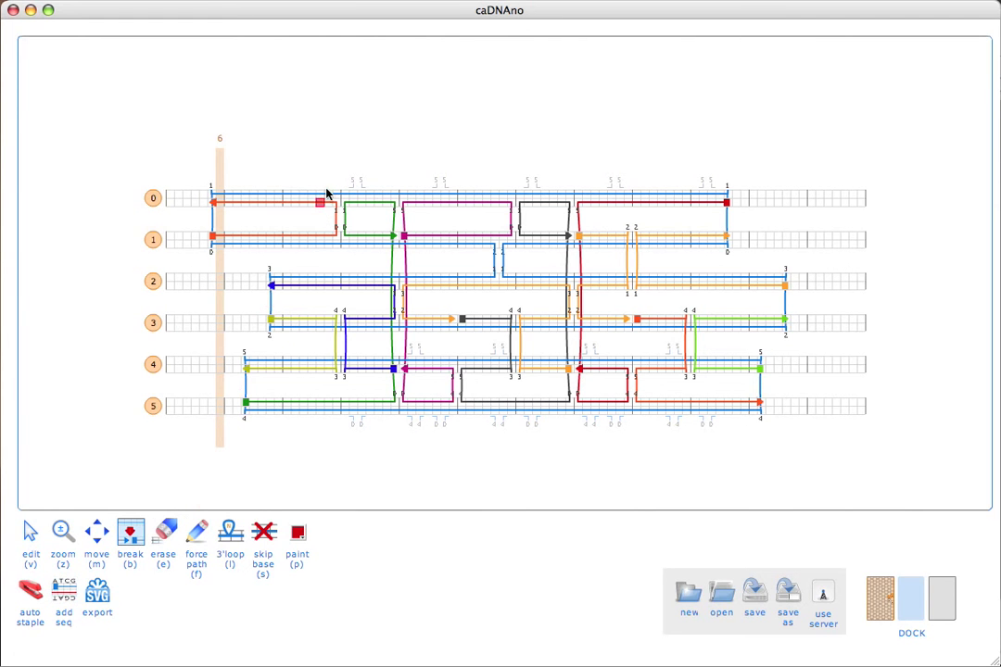
left_click(282, 196)
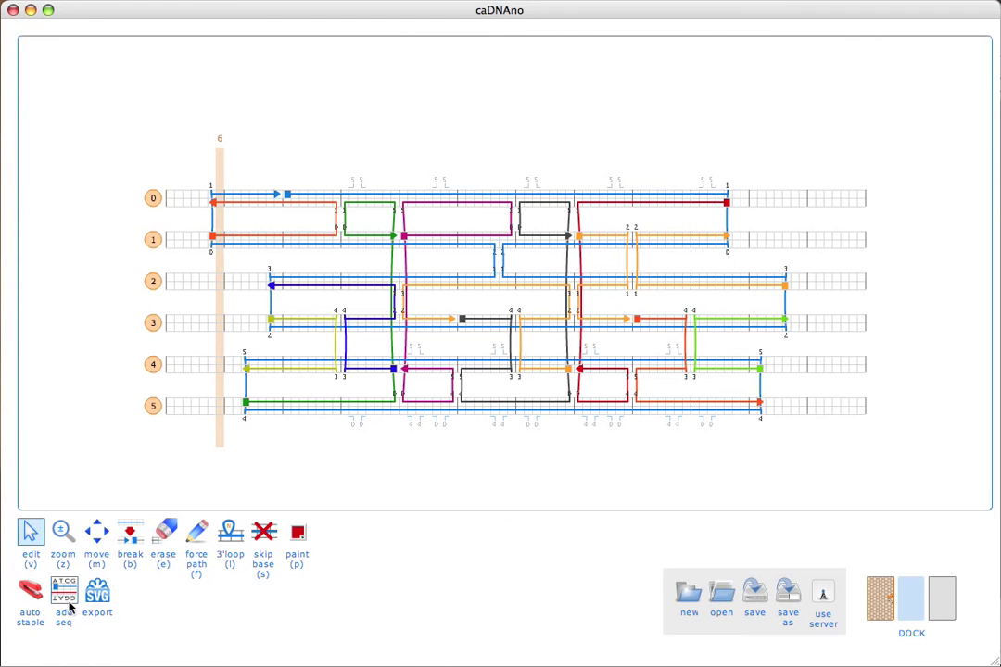
left_click(82, 565)
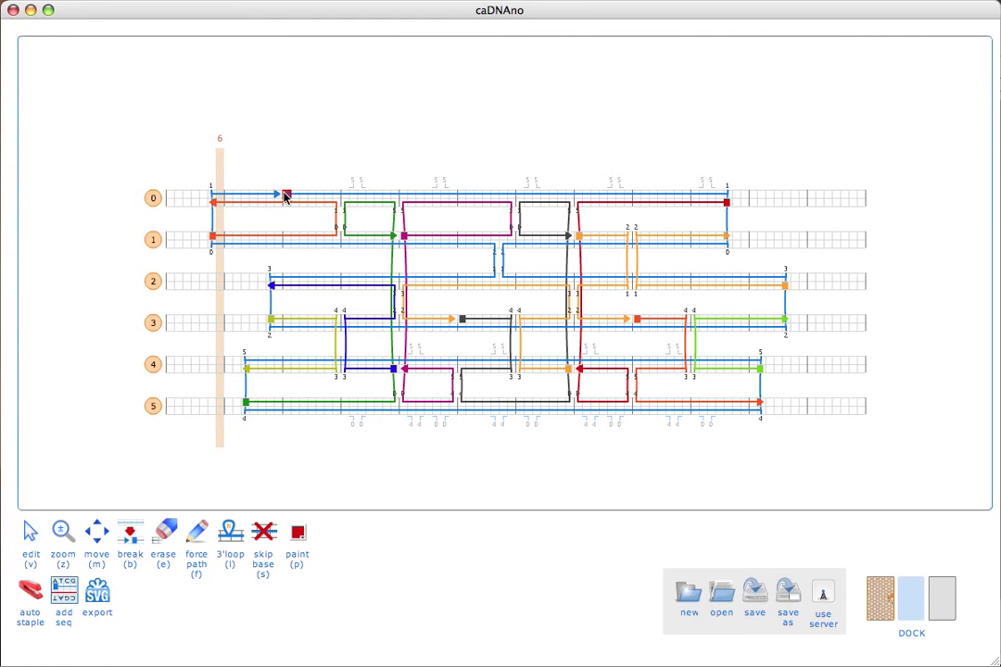
Apply the M13mp18 sequence to the scaffold from 0[14] and close the 12-staple result list
left_click(287, 196)
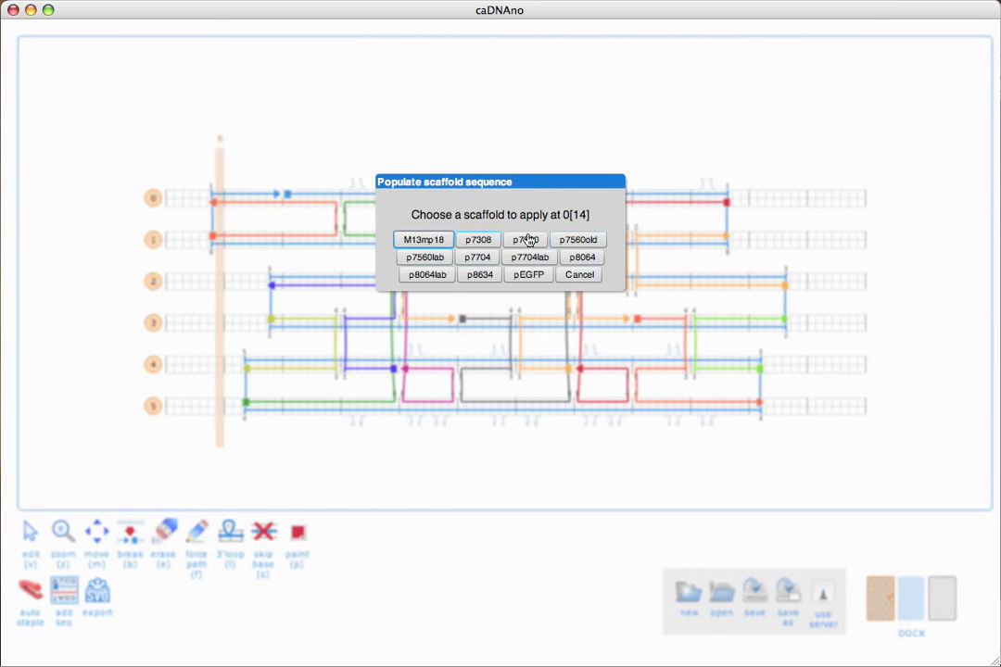
left_click(435, 242)
left_click(465, 238)
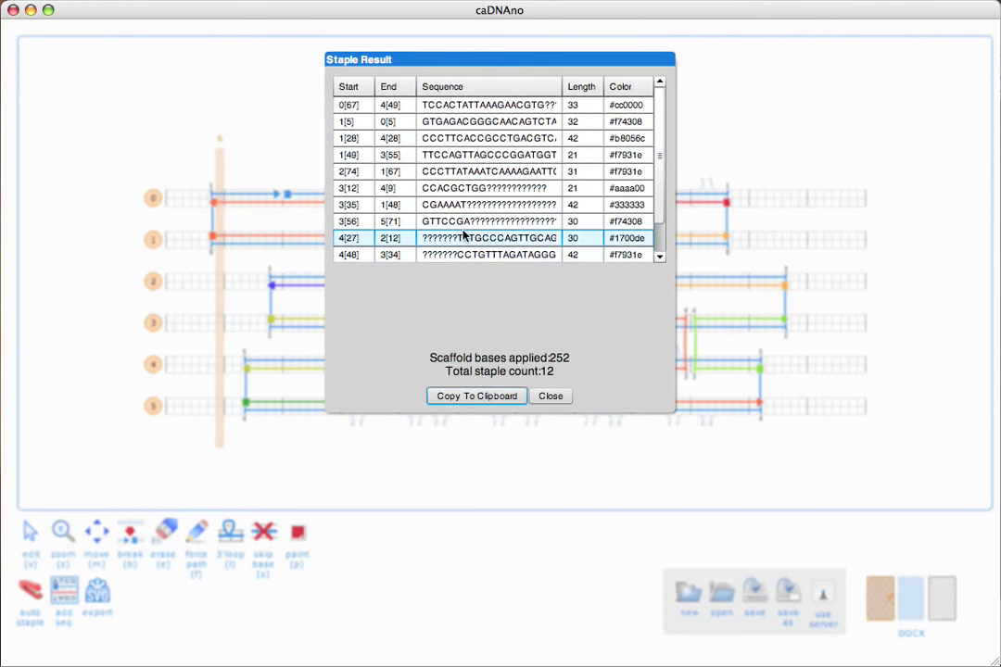
left_click(550, 397)
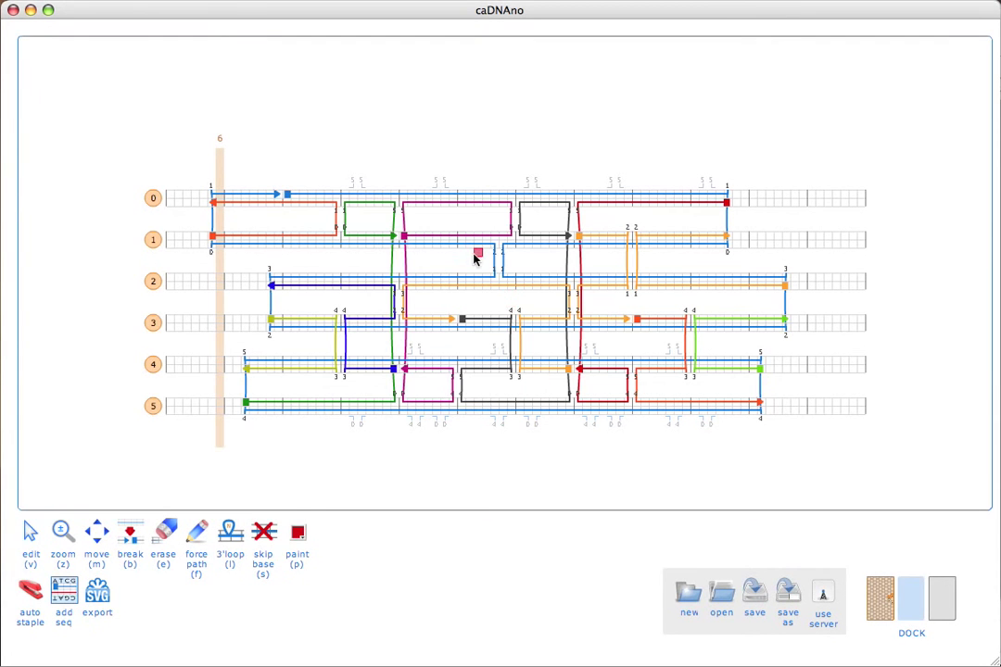
Make helix 3 active and add a scaffold crossover between helices 3 and 4
key("v")
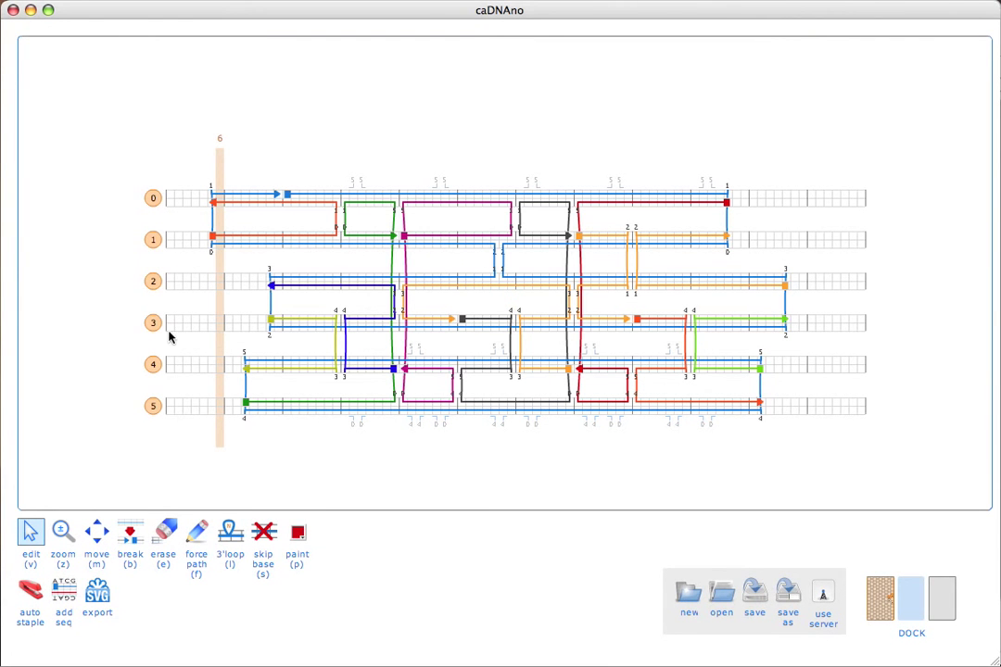
left_click(474, 339)
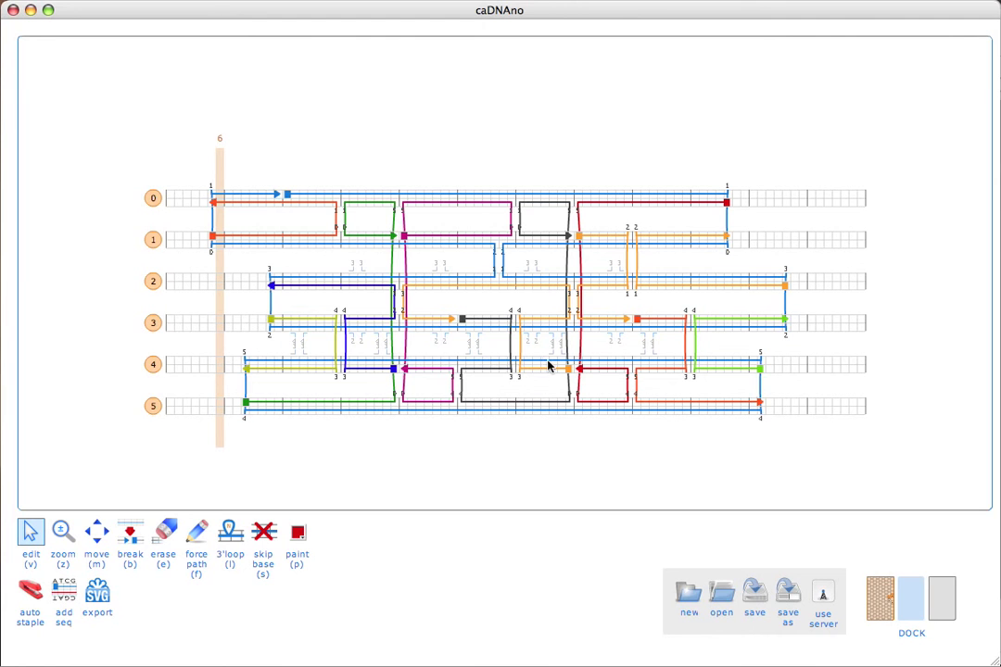
left_click(473, 339)
Remove the nearby staple crossovers and extend the black helix 3 and orange helix 4 staples
left_click(513, 316)
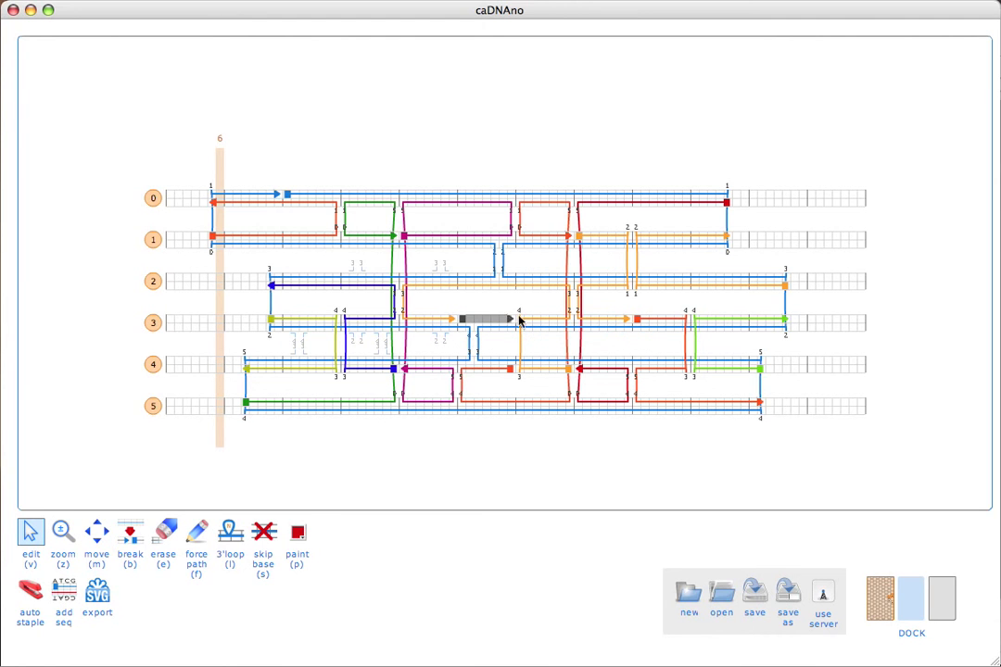
left_click(519, 316)
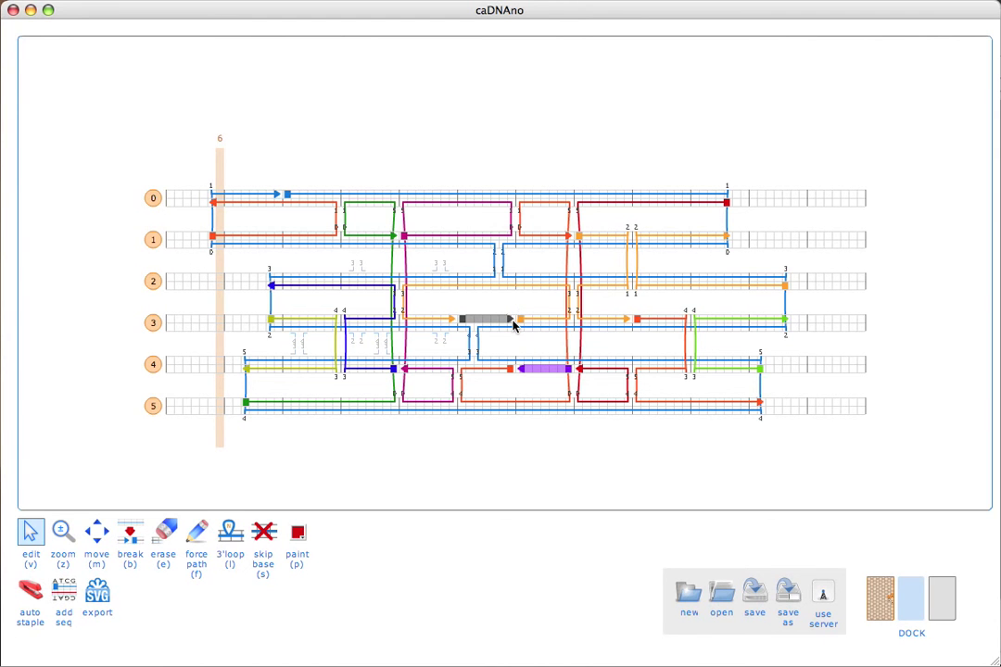
left_click(513, 319)
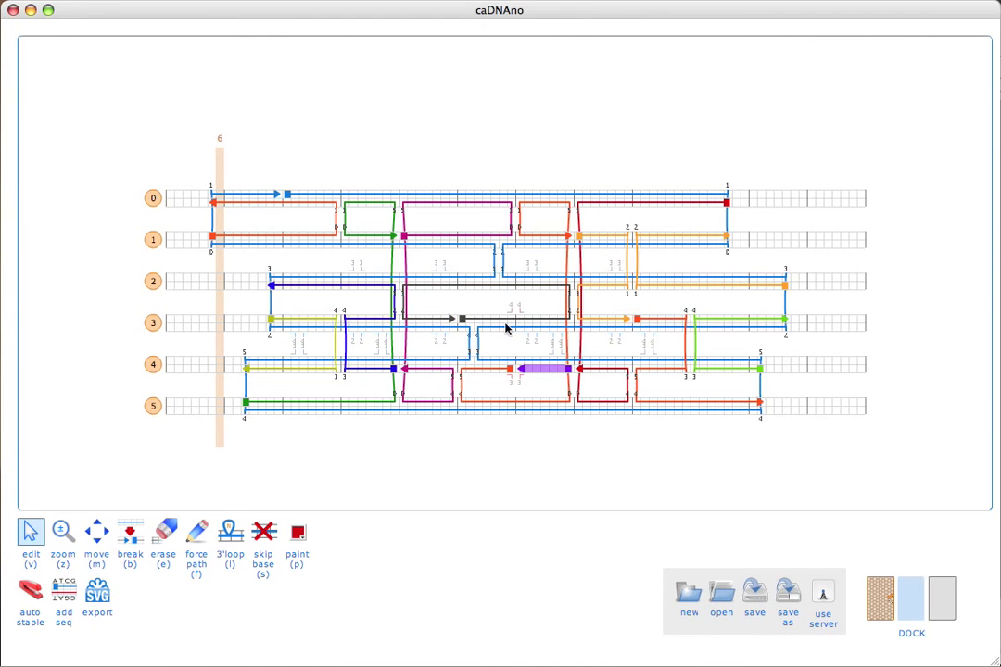
left_click(513, 372)
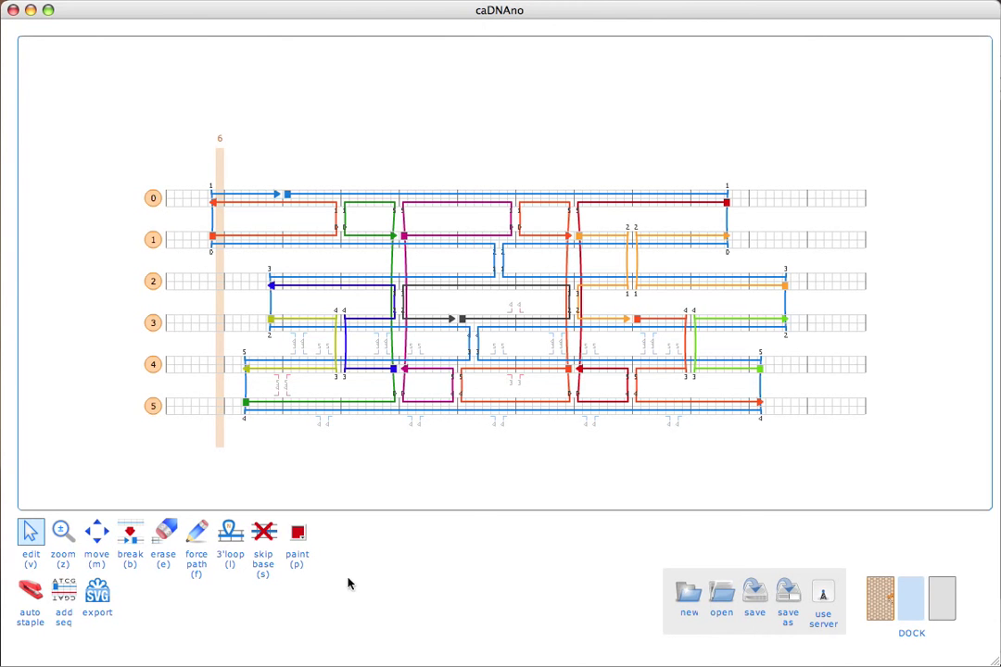
Reapply the M13mp18 scaffold sequence starting at 0[14]
left_click(72, 603)
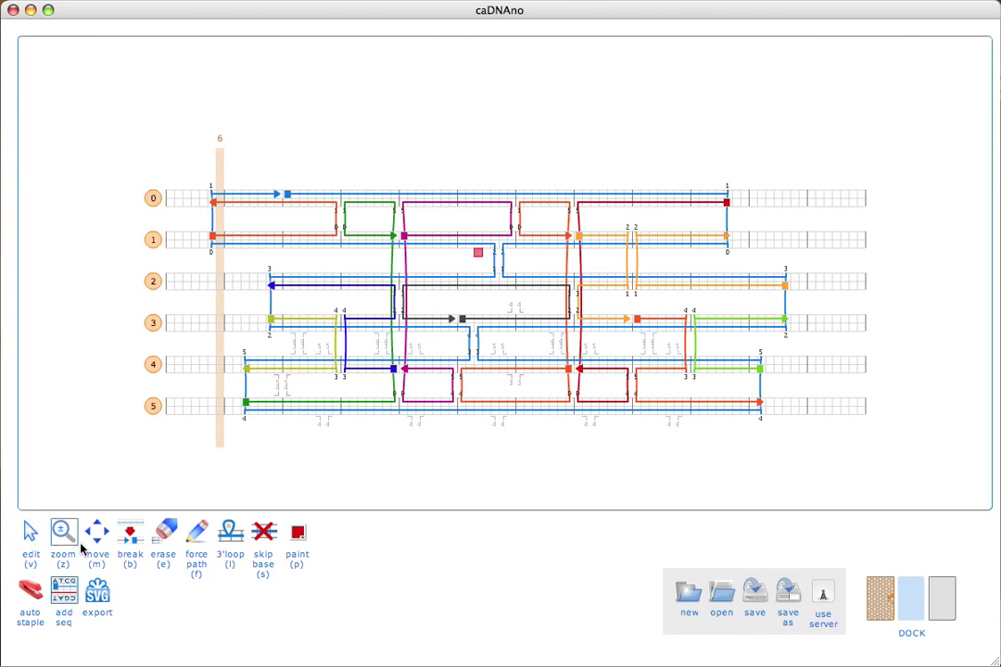
left_click(283, 196)
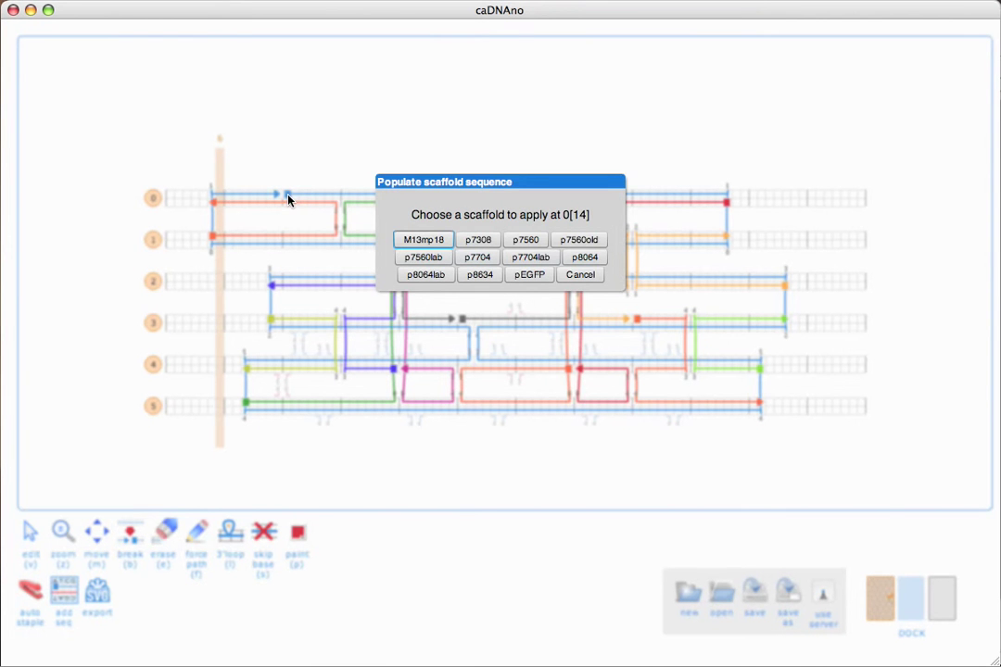
left_click(423, 240)
left_click(600, 178)
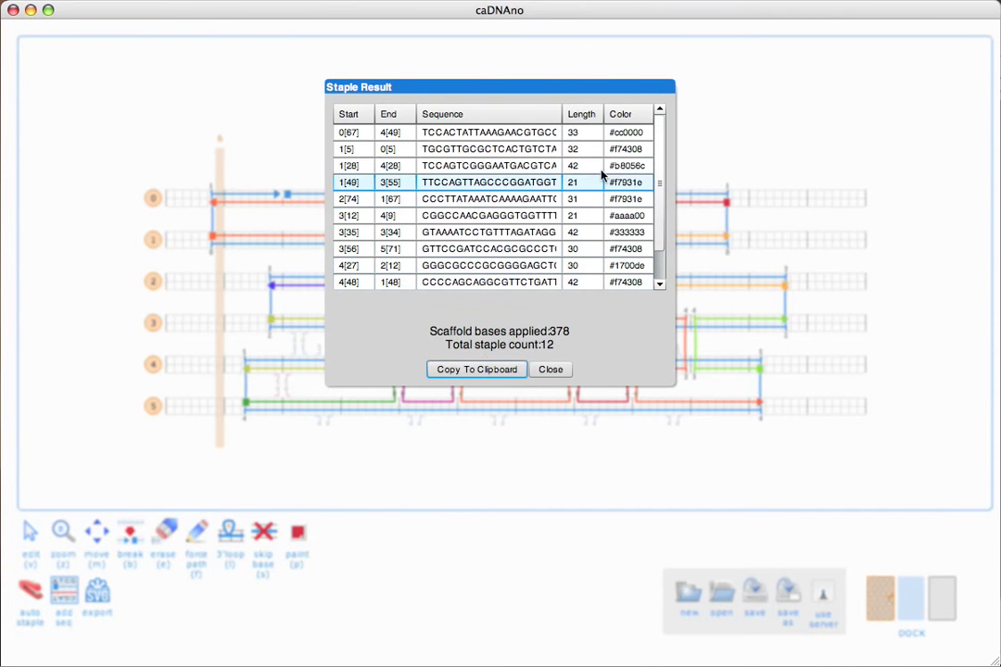
Review the 12-staple result table and copy it to the clipboard
left_click(556, 148)
scroll(660, 205, "down", 2)
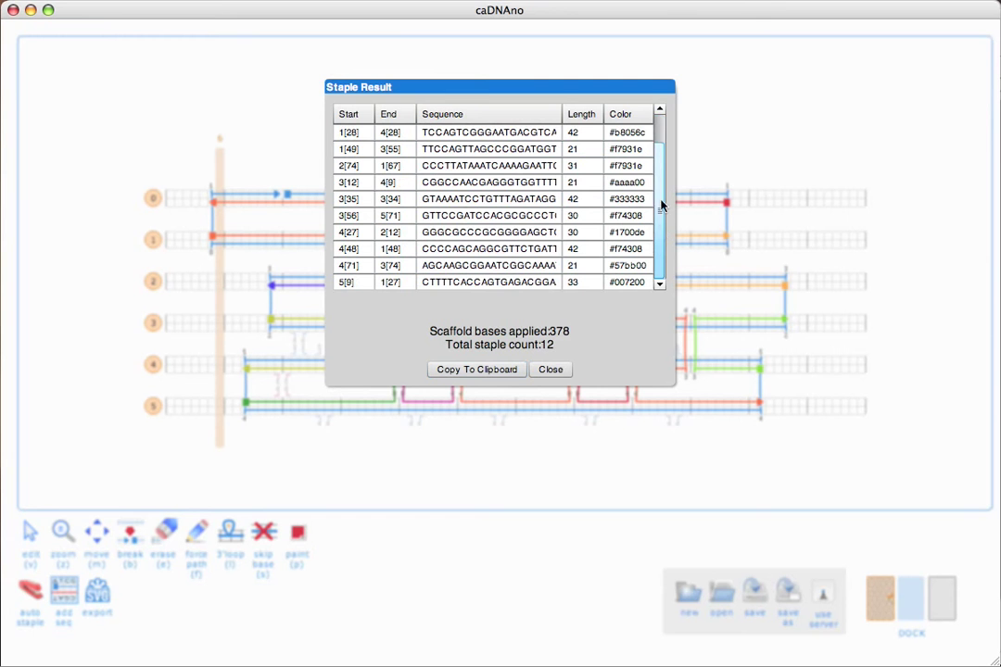
scroll(660, 206, "up", 2)
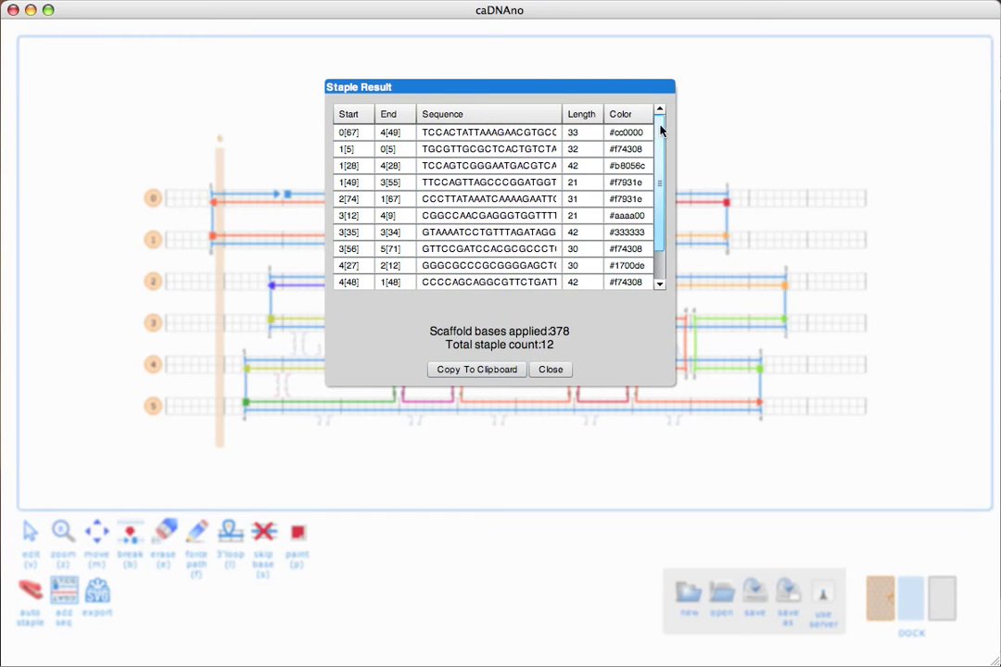
left_click(460, 369)
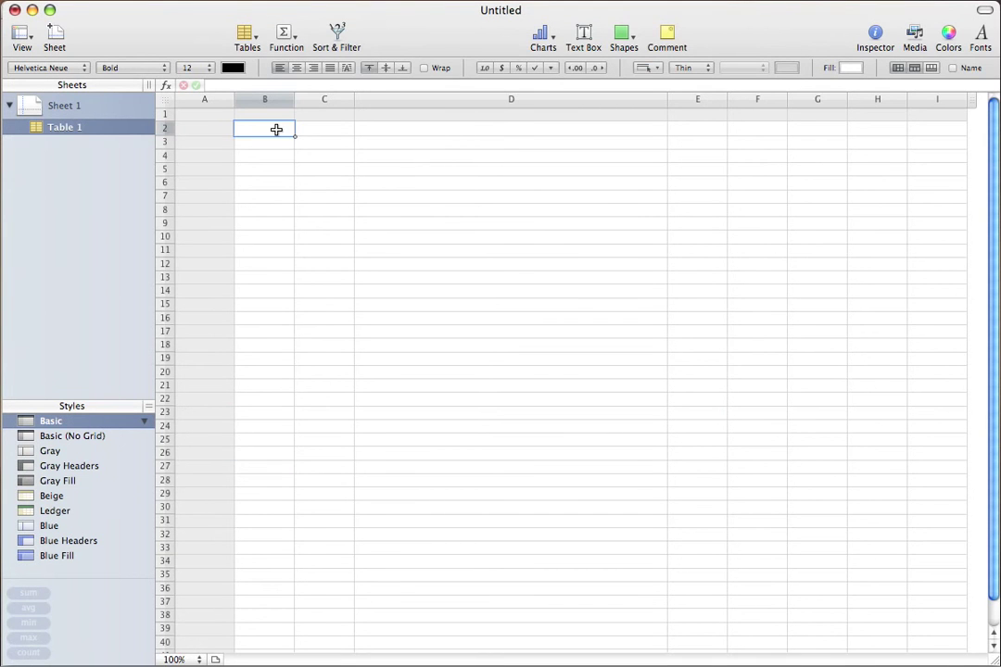
Paste the 12-staple list at B2 with Cmd+V and deselect the pasted range
type("Start\tEnd\tSequence\tLength\tColor 0[67]\t4[49]\tTCCACTATTAAAGAACGTGCCGCCTGTGGTTTG\t33\t#cc0000 1[5]\t0[5]\tTGCGTTGCGCTCACTGTCTATCACACATTAAT\t32\t#f74308 1[28]\t4[28]\tTCCAGTCGGGAATGACGTCAAAGGGCGAGCAACAGGCGTATT\t42\t#b8056c 1[49]\t3[55]\tTTCCAGTTAGCCCGGATGGTG\t21\t#f7931e 2[74]\t1[67]\tCCCTTATAAATCAAAAGAATTGGAACAAGAG\t31\t#f7931e 3[12]\t4[9]\tCGGCCAACGAGGGTGGTTTTT\t21\t#aaaa00 3[35]\t3[34]\tGTAAAATCCTGTTTAGATAGGGTACCTGTCGTGCCAGAGGCG\t42\t#333333 3[56]\t5[71]\tGTTCCGATCCACGCGCCCTGAGAGAGTTGC\t30\t#f74308 4[27]\t2[12]\tGGGCGCCCGCGGGGAGCTGCATTAATGAAT\t30\t#1700de 4[48]\t1[48]\tCCCCAGCAGGCGTTCTGATTGCCCTTCAGACTCCAAGTGTTG\t42\t#f74308 4[71]\t3[74]\tAGCAAGCGGAATCGGCAAAAT\t21\t#57bb00 5[9]\t1[27]\tCTTTTCACCAGTGAGACGGAAAACCGCCCGCTT\t33\t#007200")
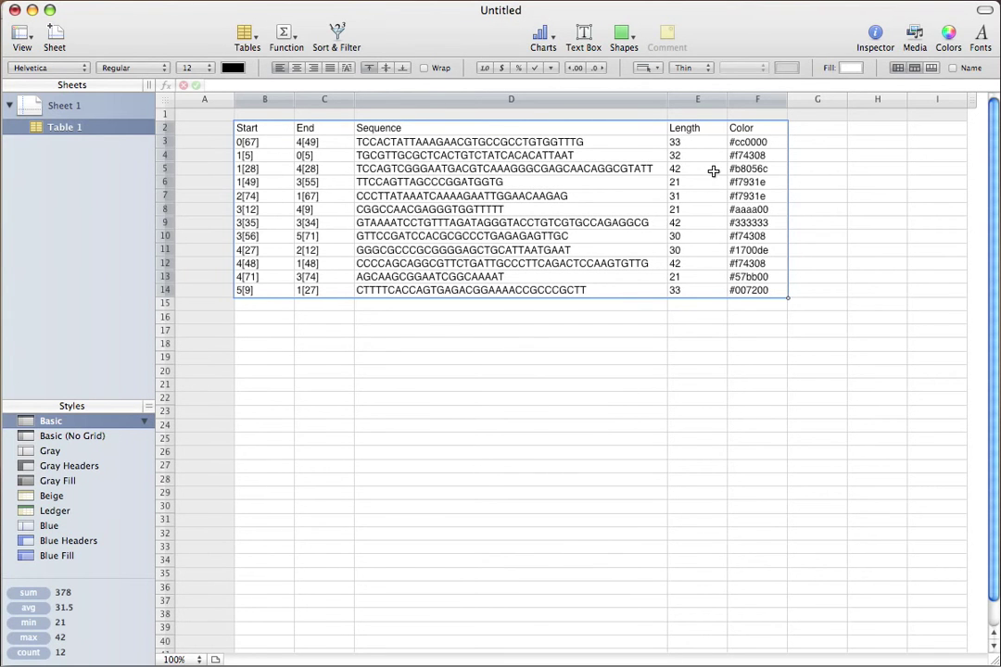
left_click(750, 133)
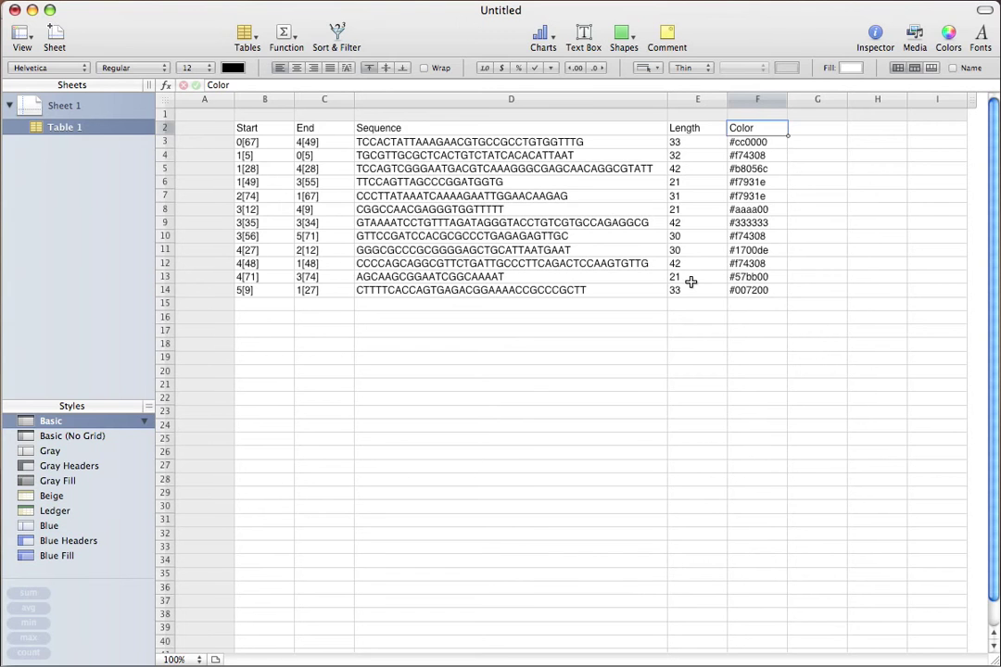
Set the paint colour to dark red #cc0000 and paint the three staples on helix 0
key("super+Tab")
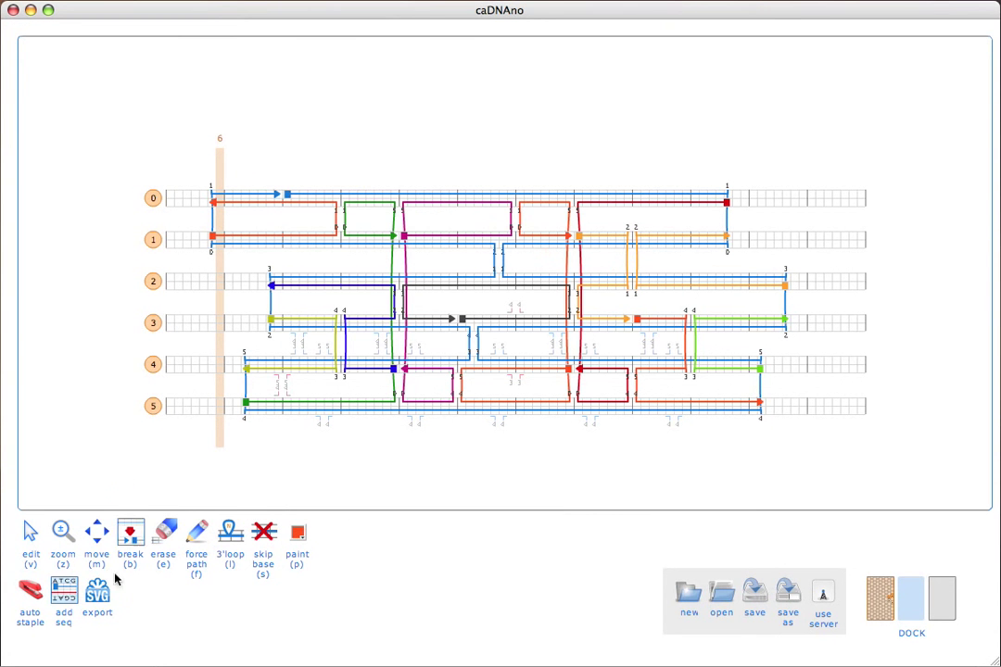
left_click(295, 537)
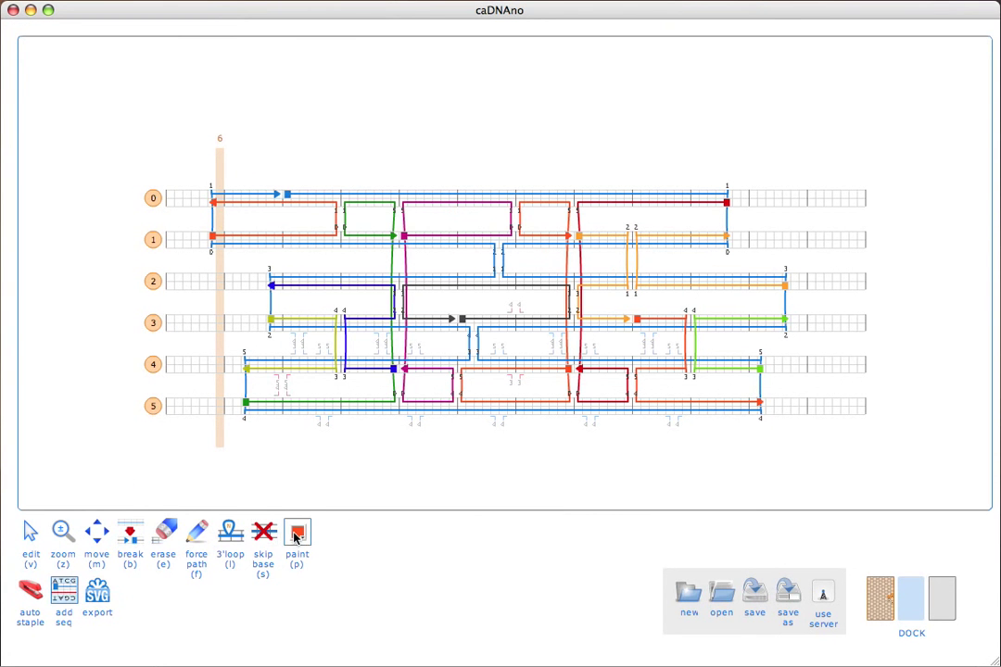
left_click(320, 556)
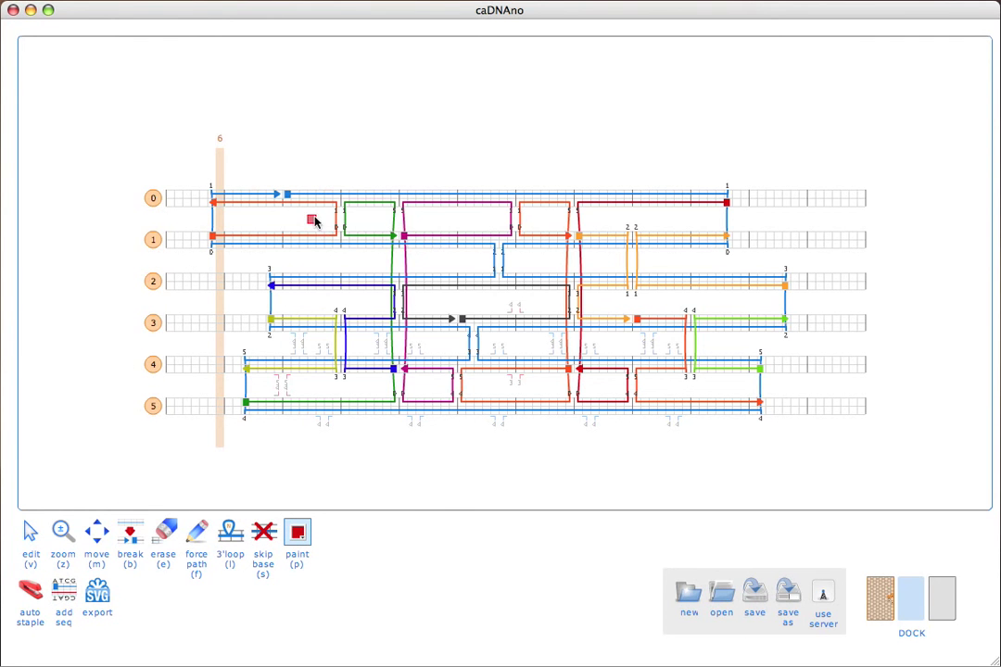
left_click(317, 203)
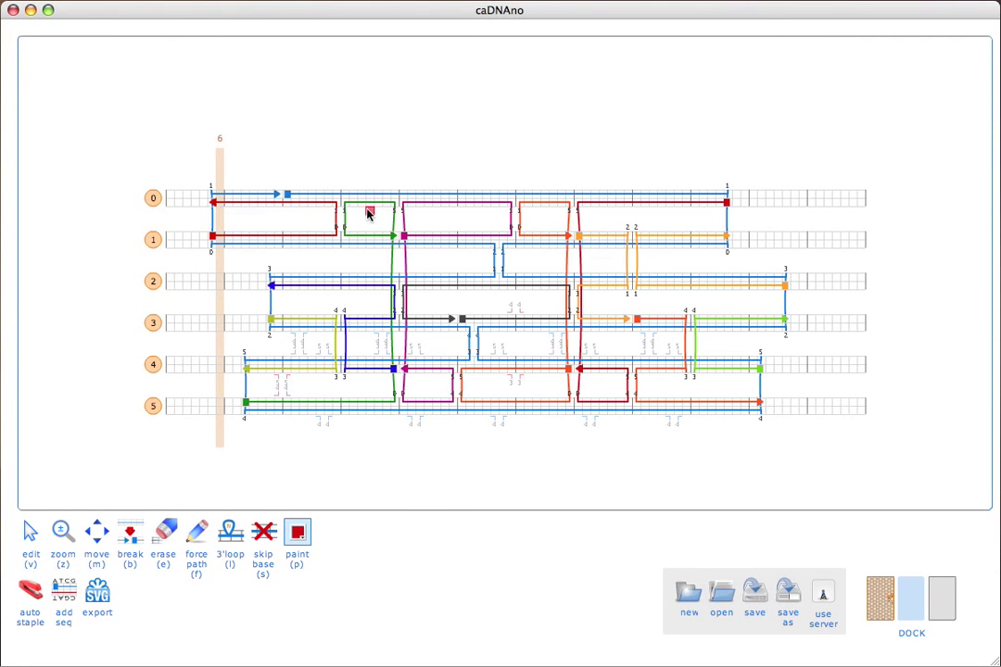
left_click(367, 209)
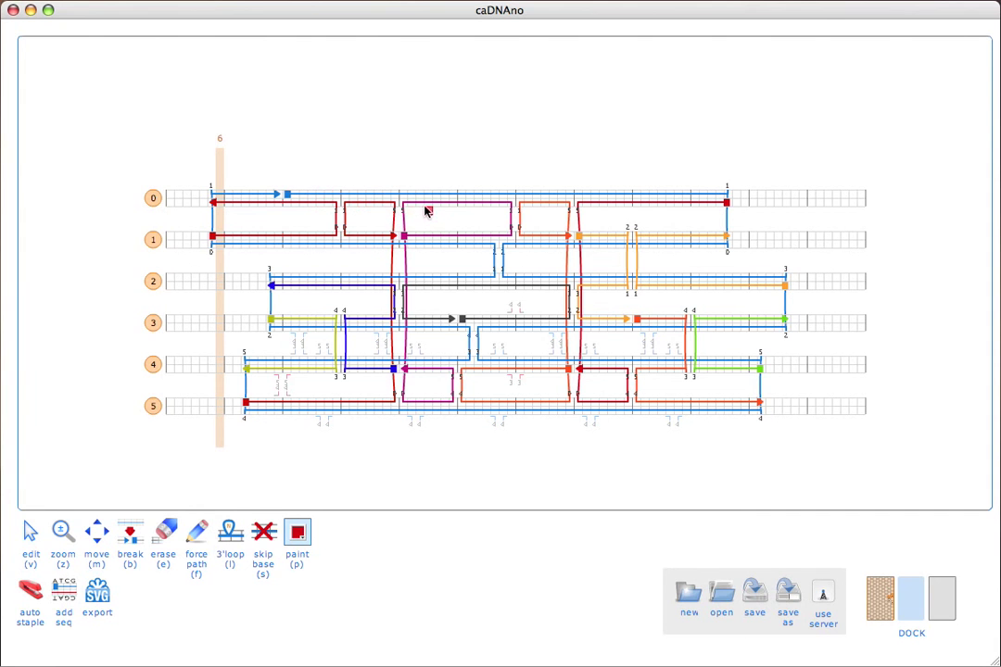
left_click(427, 206)
Paint the remaining staples across helices 0–5 dark red
left_click(532, 203)
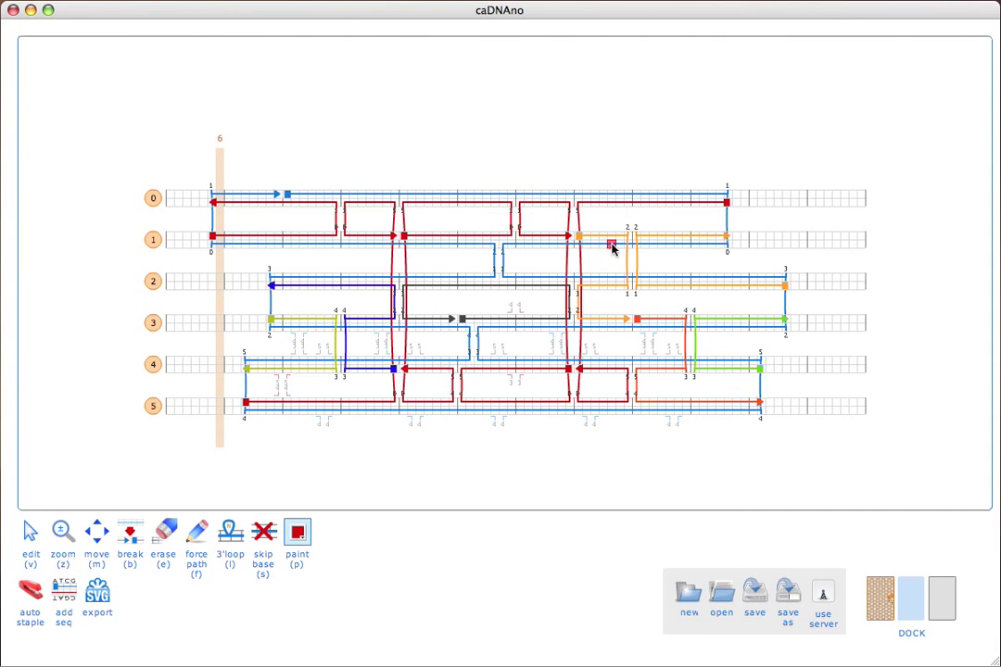
left_click(619, 238)
left_click(676, 237)
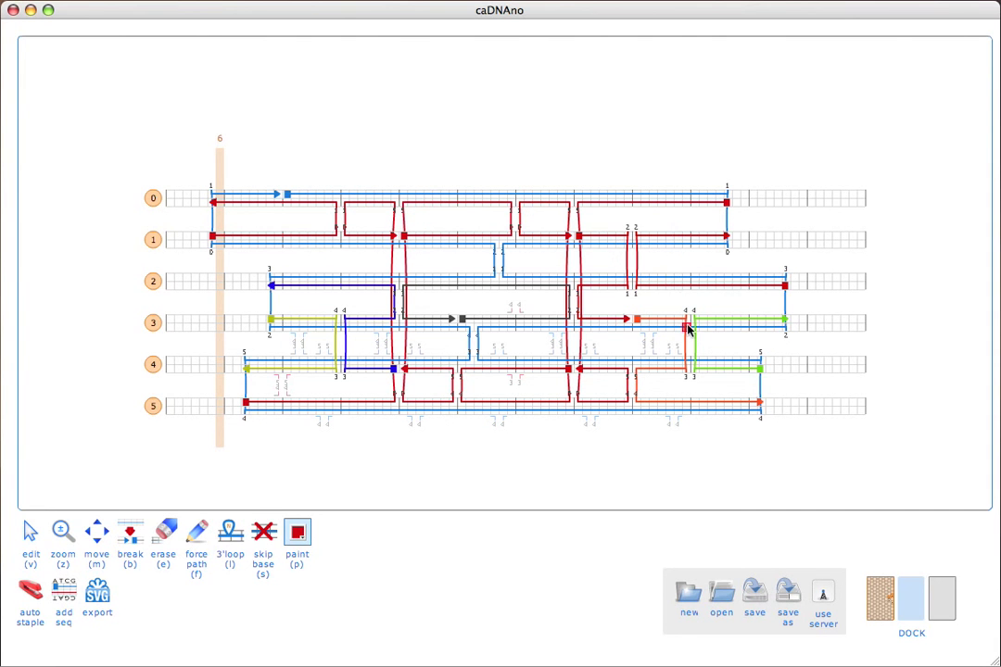
left_click(687, 322)
left_click(714, 319)
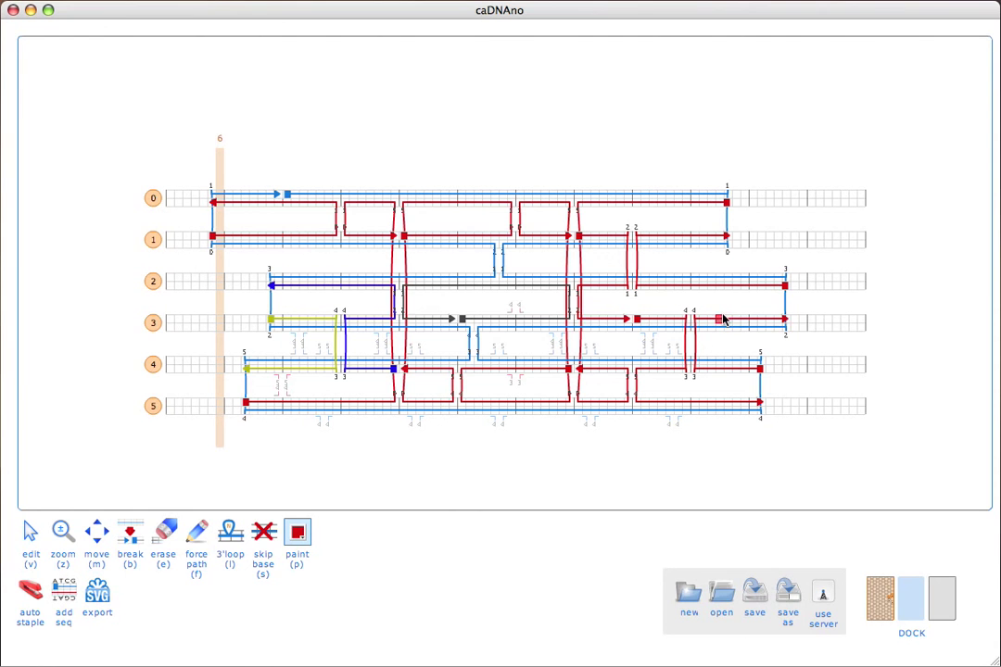
left_click(525, 293)
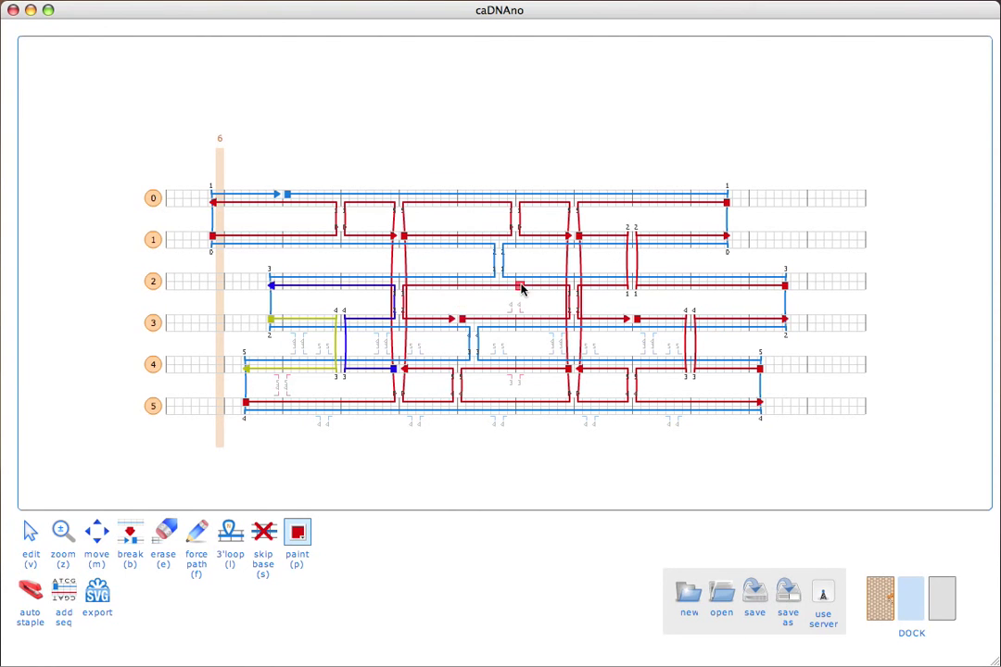
left_click(360, 287)
left_click(321, 321)
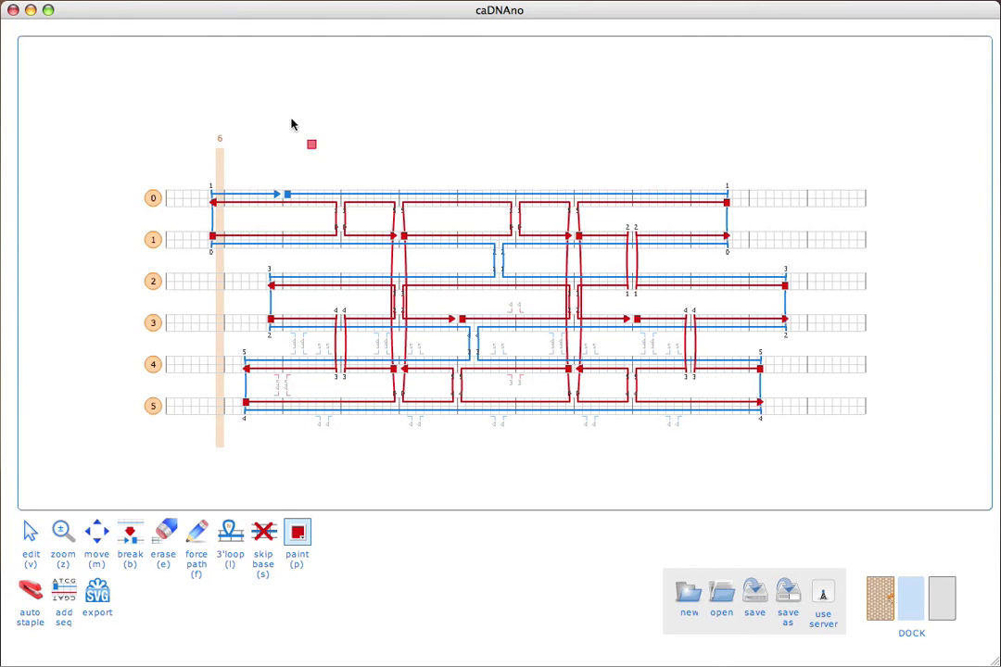
Switch the paint colour to green #007200 and paint the three left-end staples green
left_click(298, 531)
left_click(347, 554)
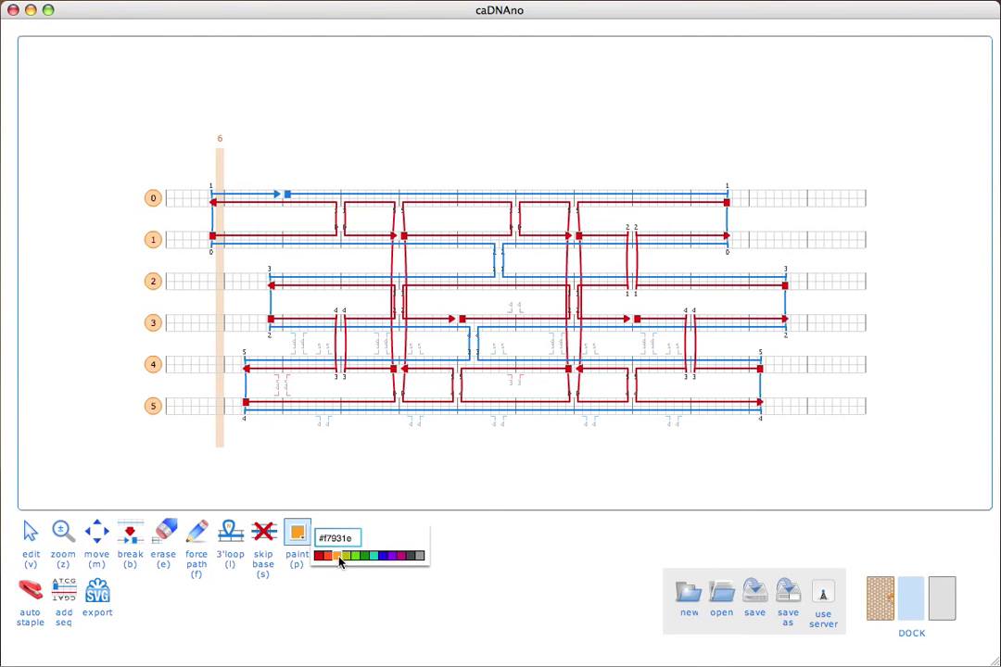
left_click(339, 557)
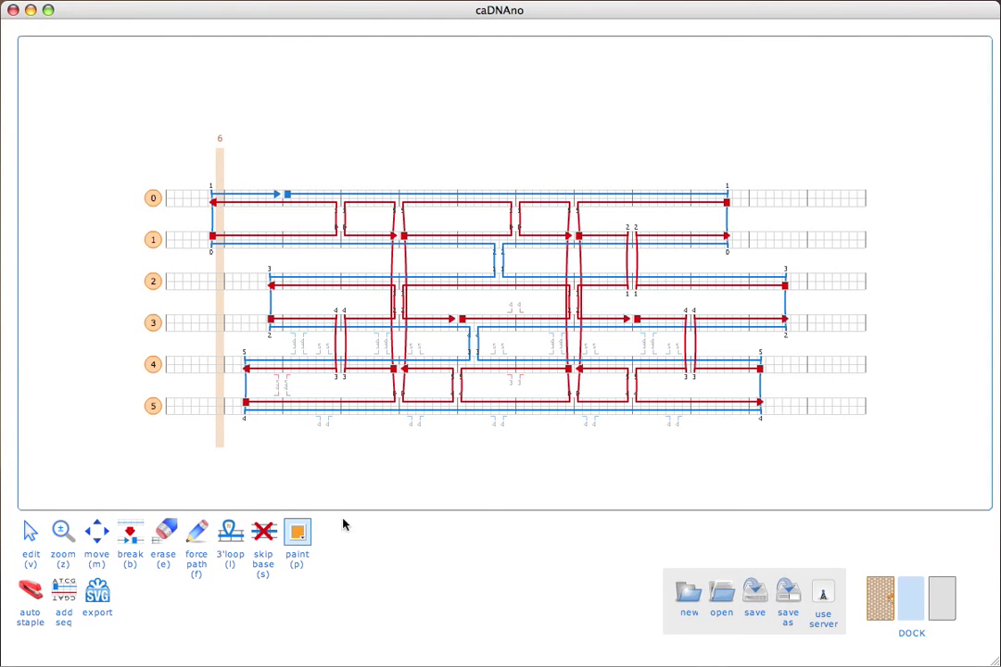
left_click(297, 530)
left_click(366, 557)
left_click(269, 203)
left_click(303, 286)
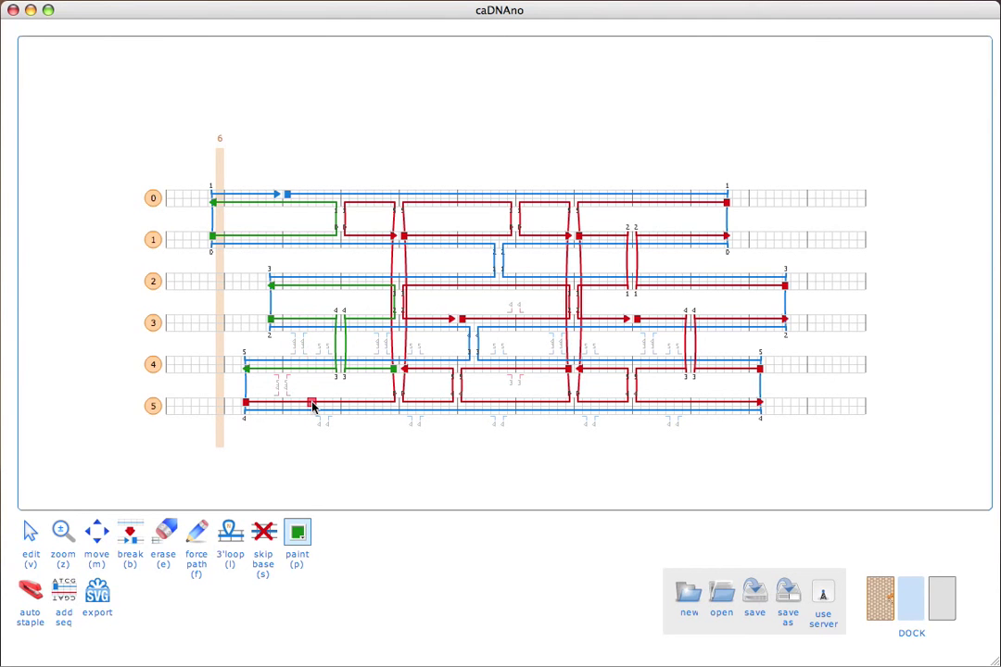
left_click(311, 400)
Paint the three right-end staples on helices 0–5 blue #1700de
left_click(299, 540)
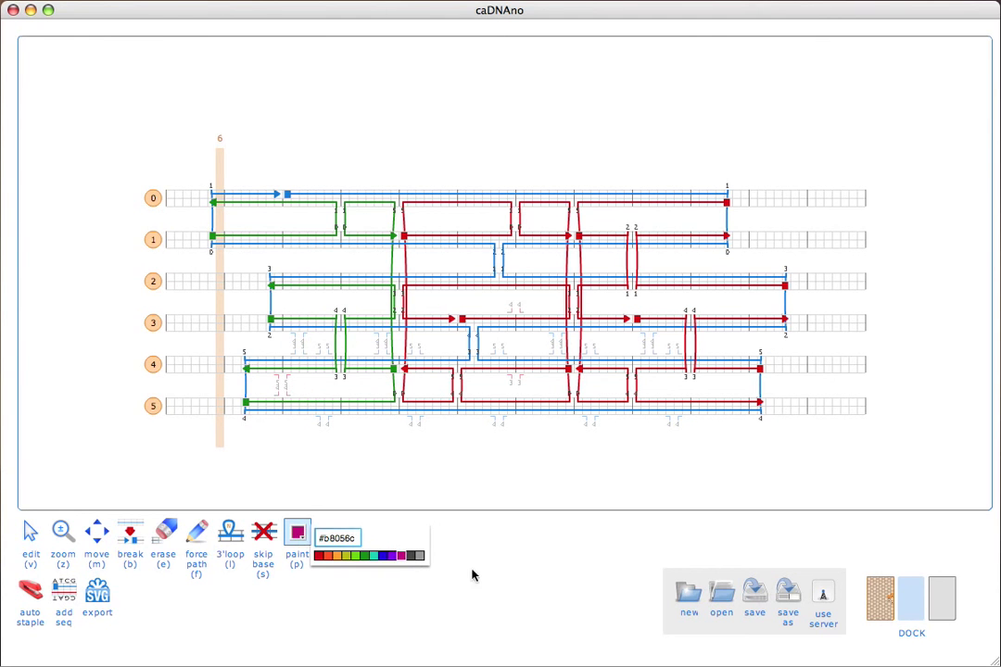
left_click(386, 555)
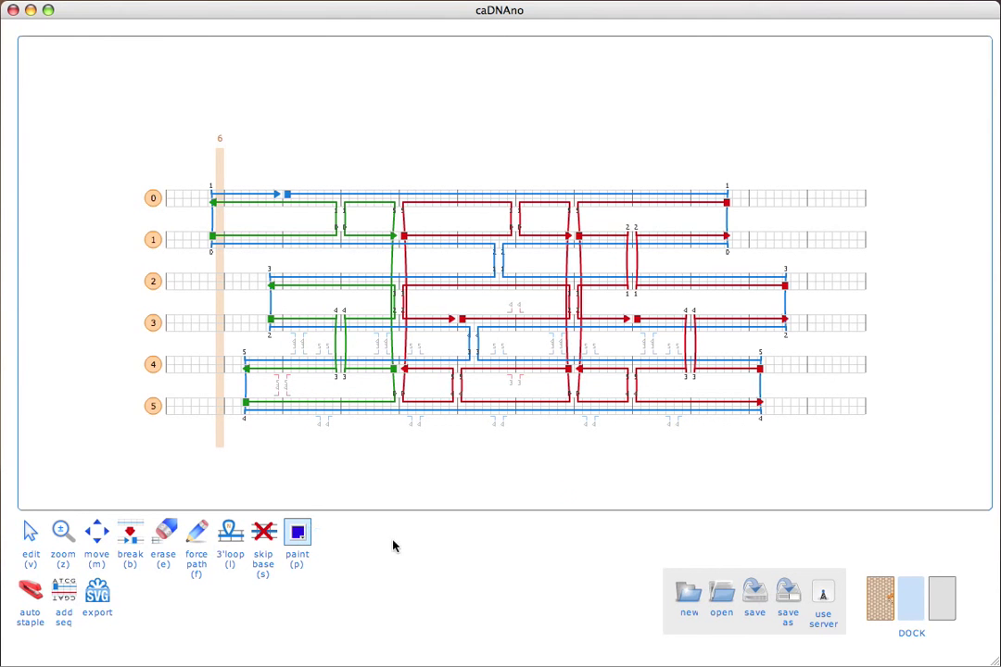
left_click(719, 403)
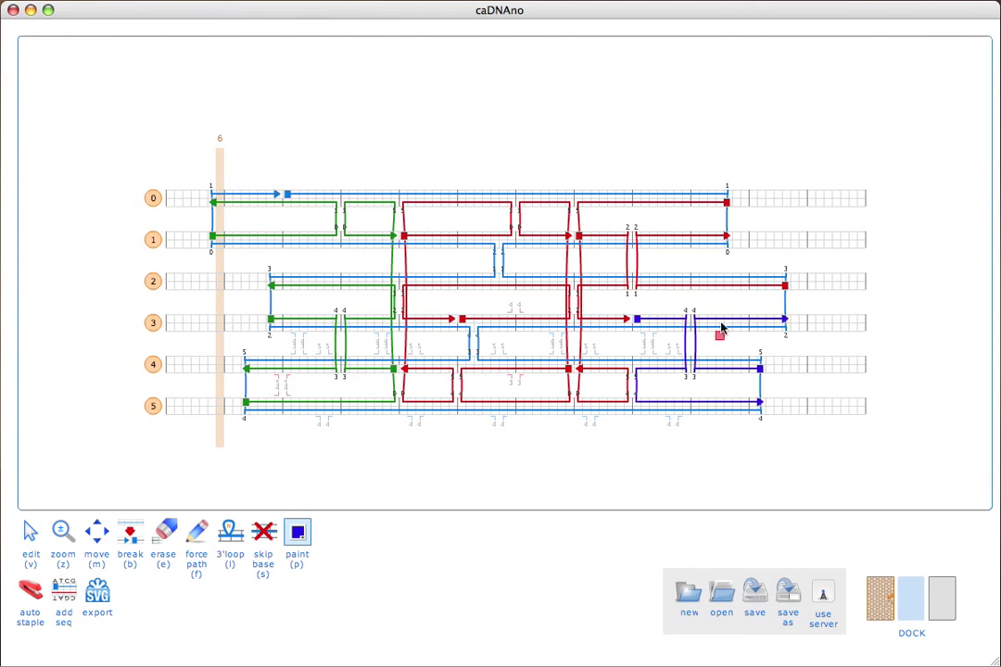
left_click(702, 286)
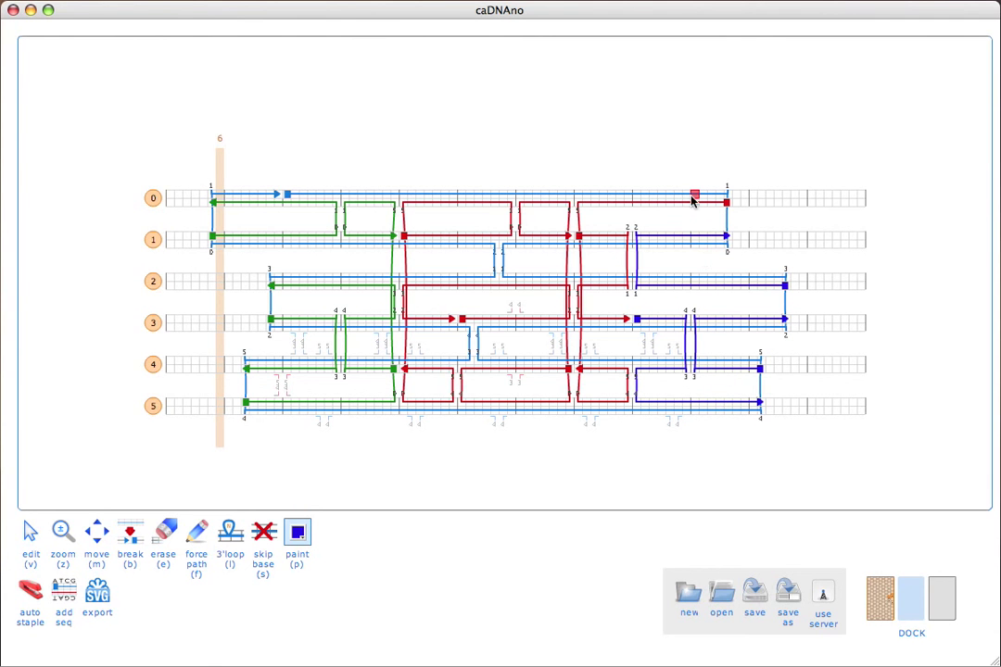
left_click(695, 203)
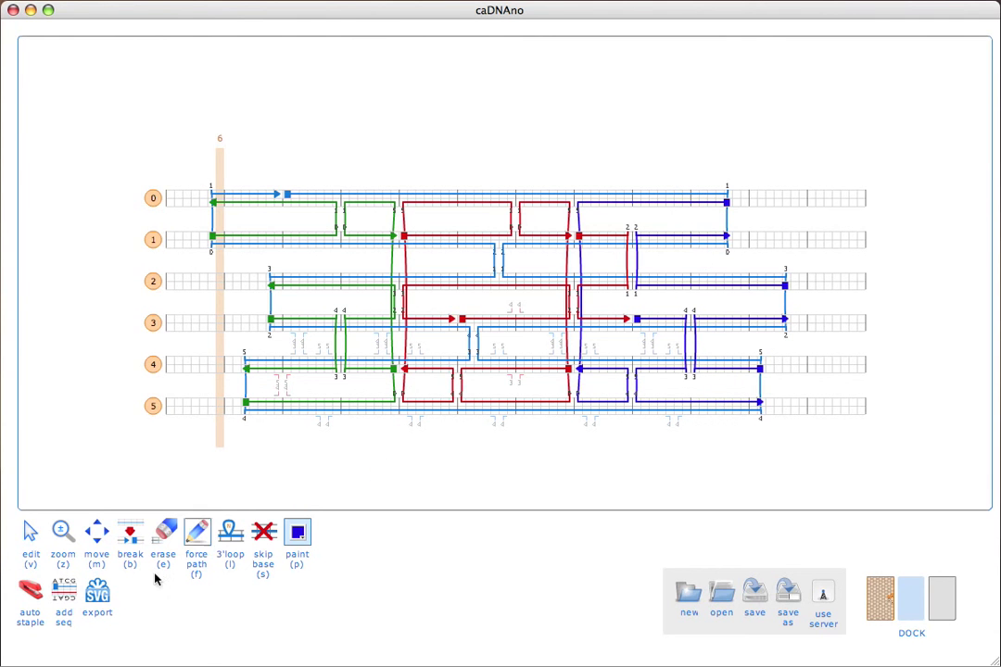
Apply the M13mp18 scaffold sequence starting at helix 0
left_click(295, 534)
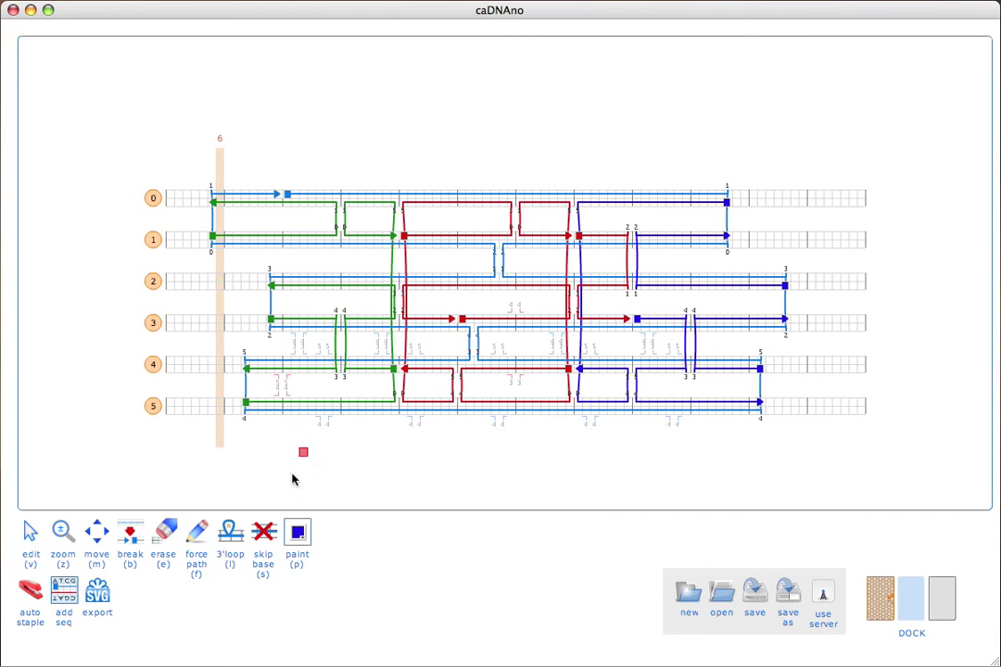
left_click(287, 199)
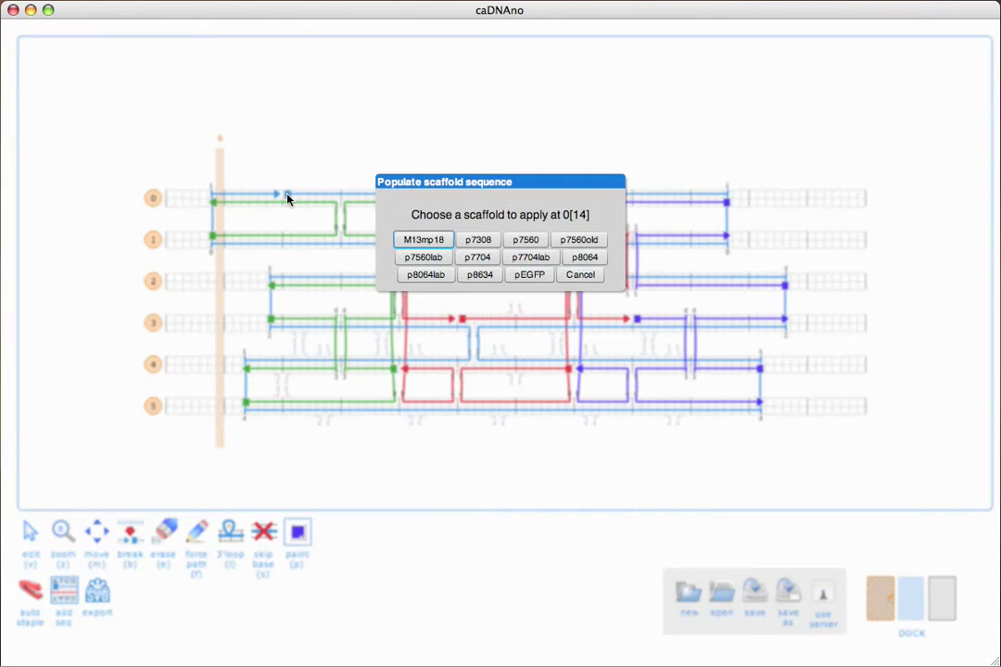
left_click(445, 243)
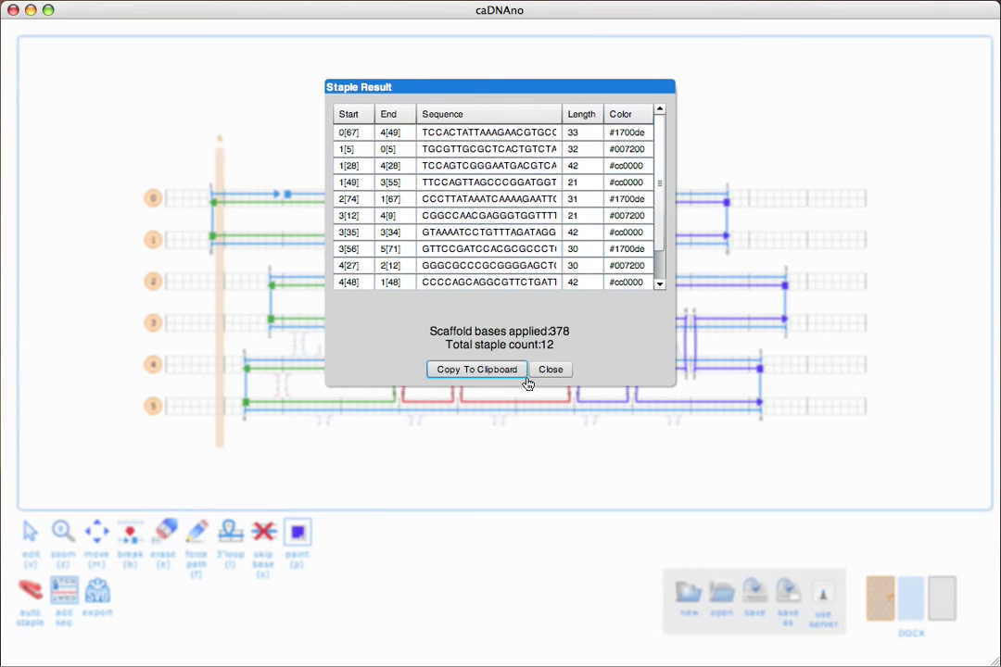
Copy the 12-staple list and paste it into the Numbers table at B2
left_click(470, 369)
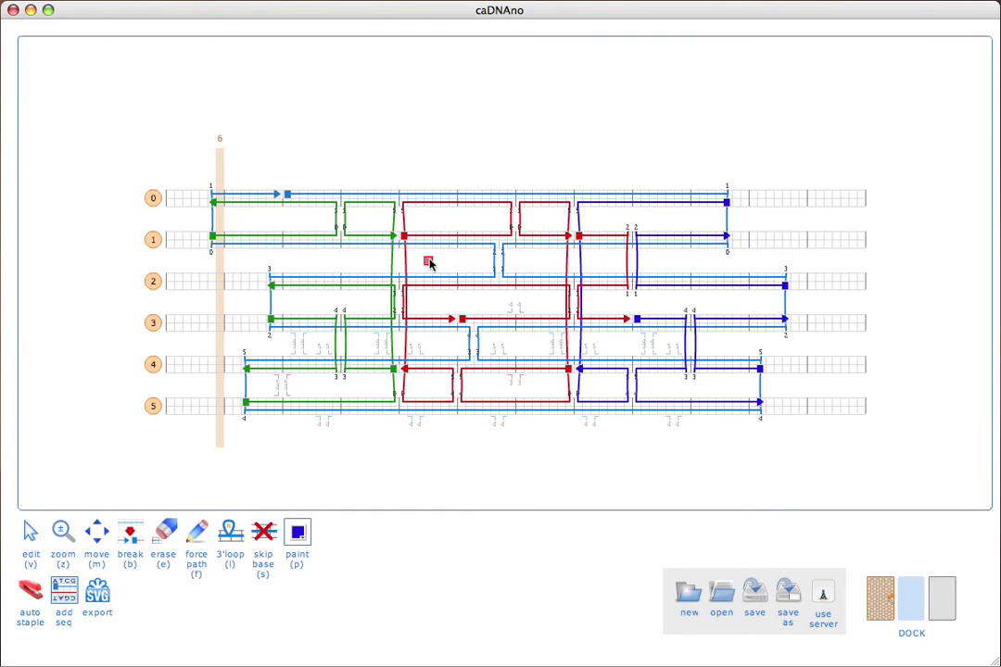
key("super+Tab")
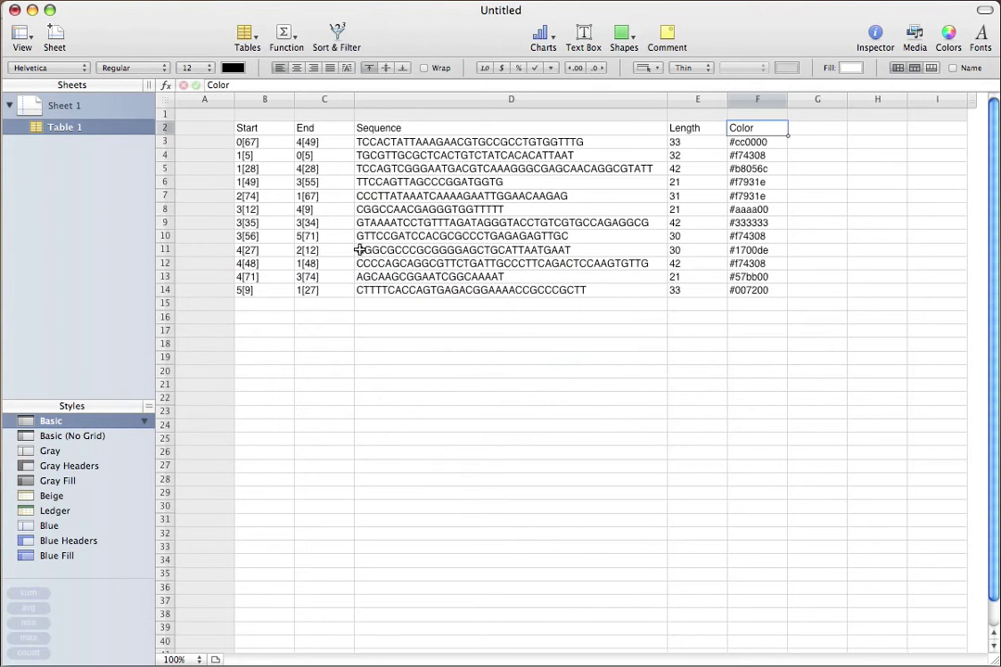
left_click(268, 129)
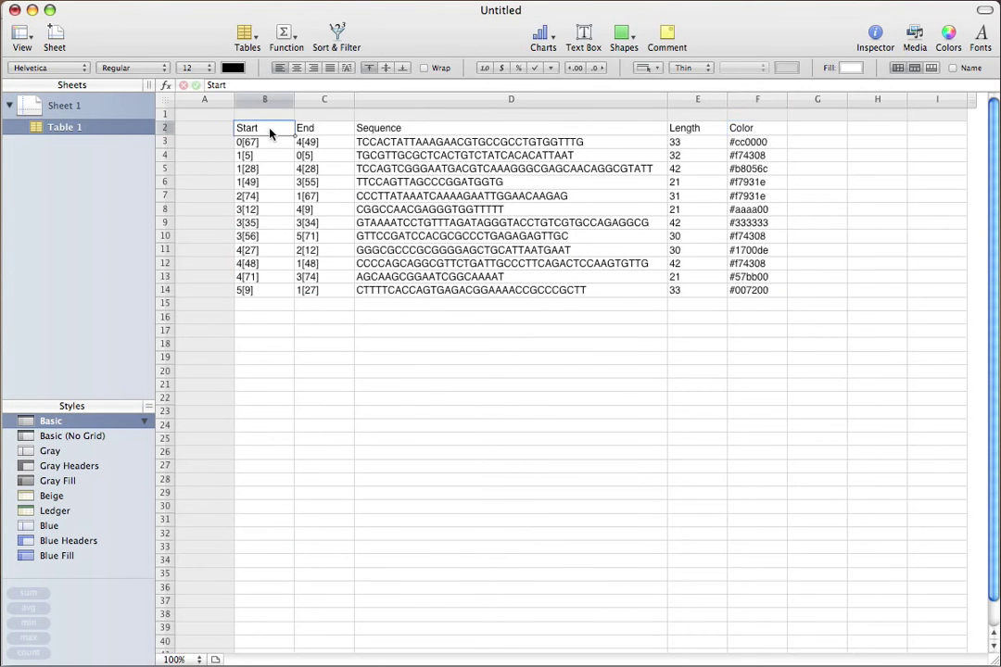
type("Start\tEnd\tSequence\tLength\tColor 0[67]\t4[49]\tTCCACTATTAAAGAACGTGCCGCCTGTGGTTTG\t33\t#1700de 1[5]\t0[5]\tTGCGTTGCGCTCACTGTCTATCACACATTAAT\t32\t#007200 1[28]\t4[28]\tTCCAGTCGGGAATGACGTCAAAGGGCGAGCAACAGGCGTATT\t42\t#cc0000 1[49]\t3[55]\tTTCCAGTTAGCCCGGATGGTG\t21\t#cc0000 2[74]\t1[67]\tCCCTTATAAATCAAAAGAATTGGAACAAGAG\t31\t#1700de 3[12]\t4[9]\tCGGCCAACGAGGGTGGTTTTT\t21\t#007200 3[35]\t3[34]\tGTAAAATCCTGTTTAGATAGGGTACCTGTCGTGCCAGAGGCG\t42\t#cc0000 3[56]\t5[71]\tGTTCCGATCCACGCGCCCTGAGAGAGTTGC\t30\t#1700de 4[27]\t2[12]\tGGGCGCCCGCGGGGAGCTGCATTAATGAAT\t30\t#007200 4[48]\t1[48]\tCCCCAGCAGGCGTTCTGATTGCCCTTCAGACTCCAAGTGTTG\t42\t#cc0000 4[71]\t3[74]\tAGCAAGCGGAATCGGCAAAAT\t21\t#1700de 5[9]\t1[27]\tCTTTTCACCAGTGAGACGGAAAACCGCCCGCTT\t33\t#007200")
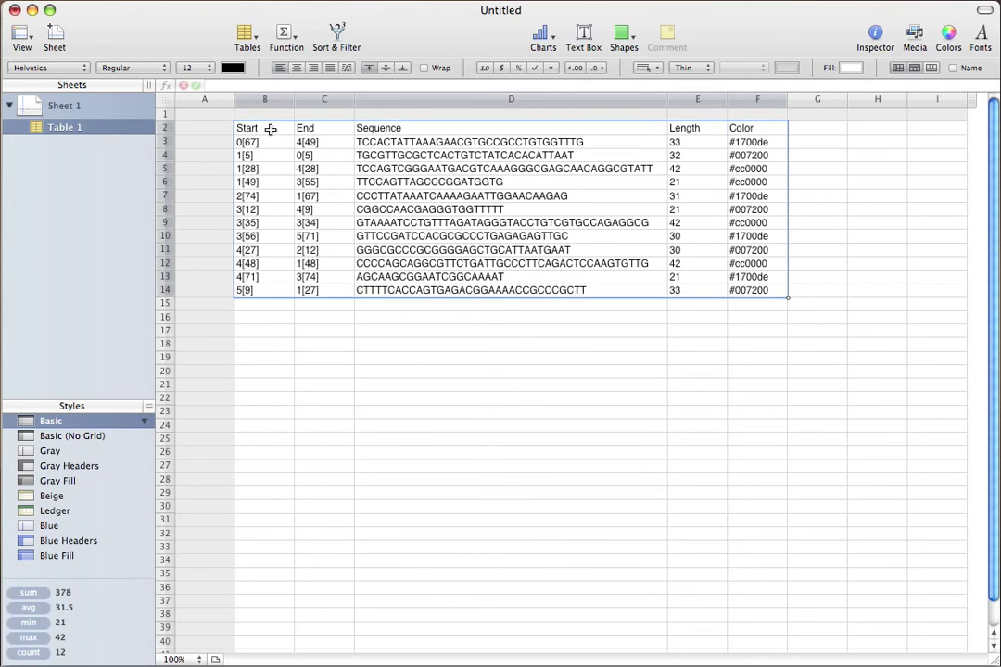
left_click(753, 100)
Open Conditional Format Rules for the Color column and create a 'Text is' rule
left_click(176, 0)
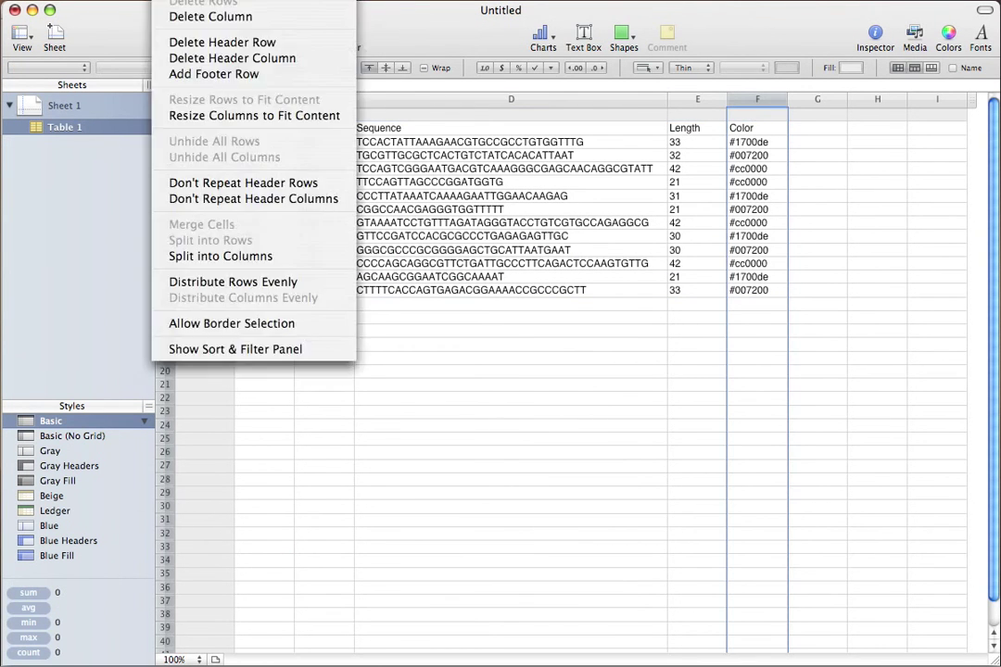
mouse_move(227, 0)
left_click(245, 73)
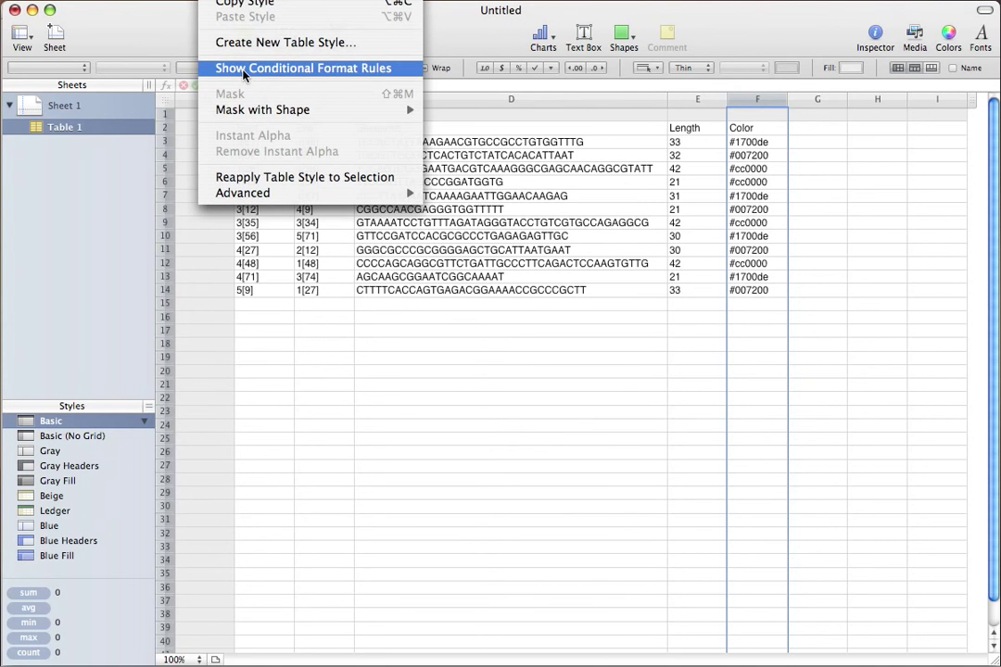
left_click(252, 69)
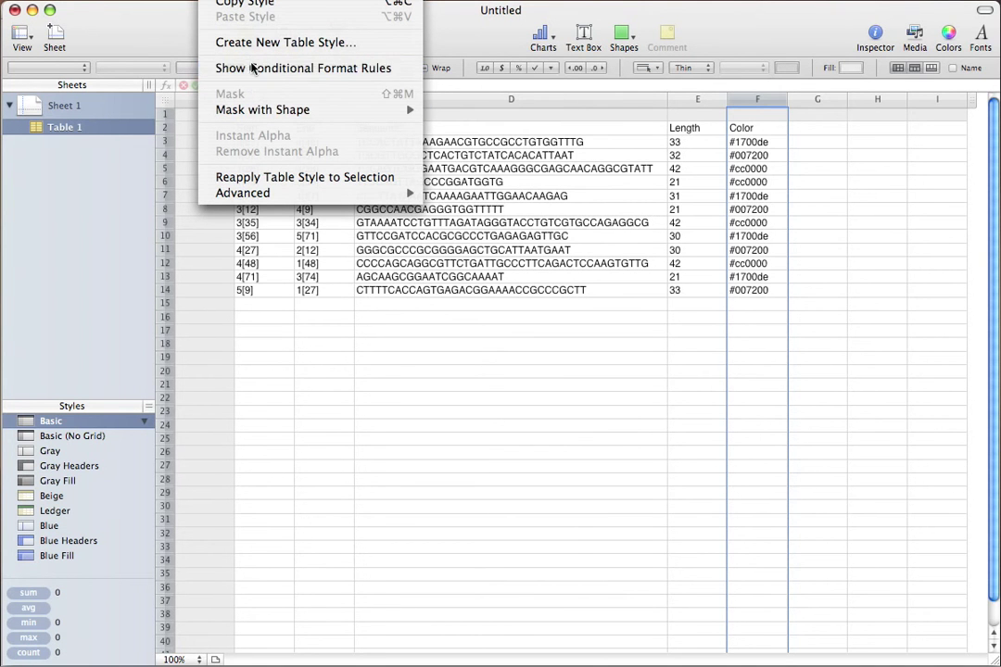
left_click(484, 408)
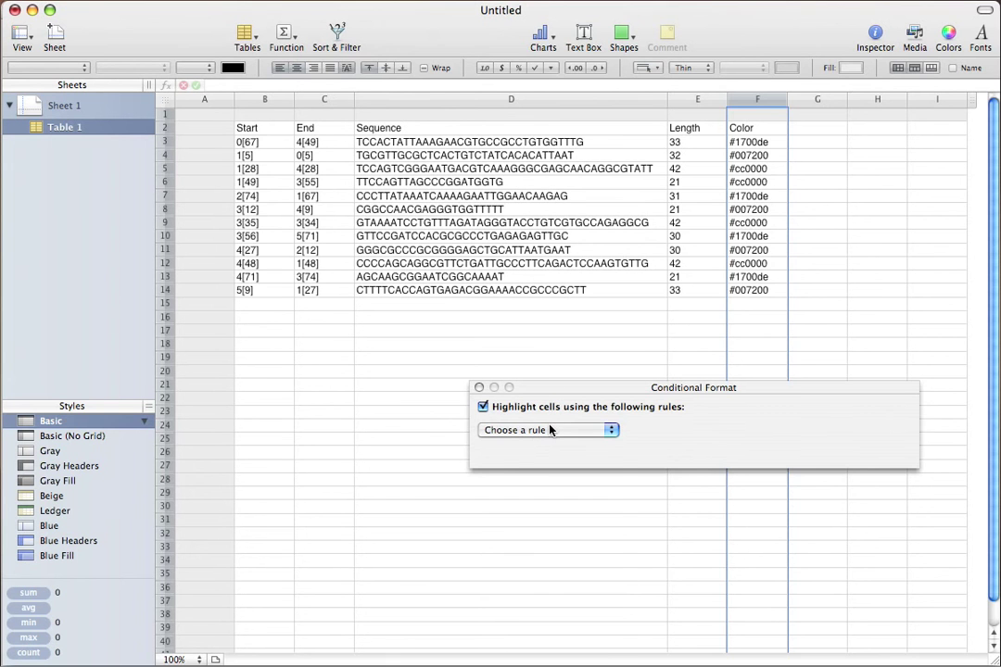
left_click(547, 430)
left_click(548, 430)
left_click(548, 430)
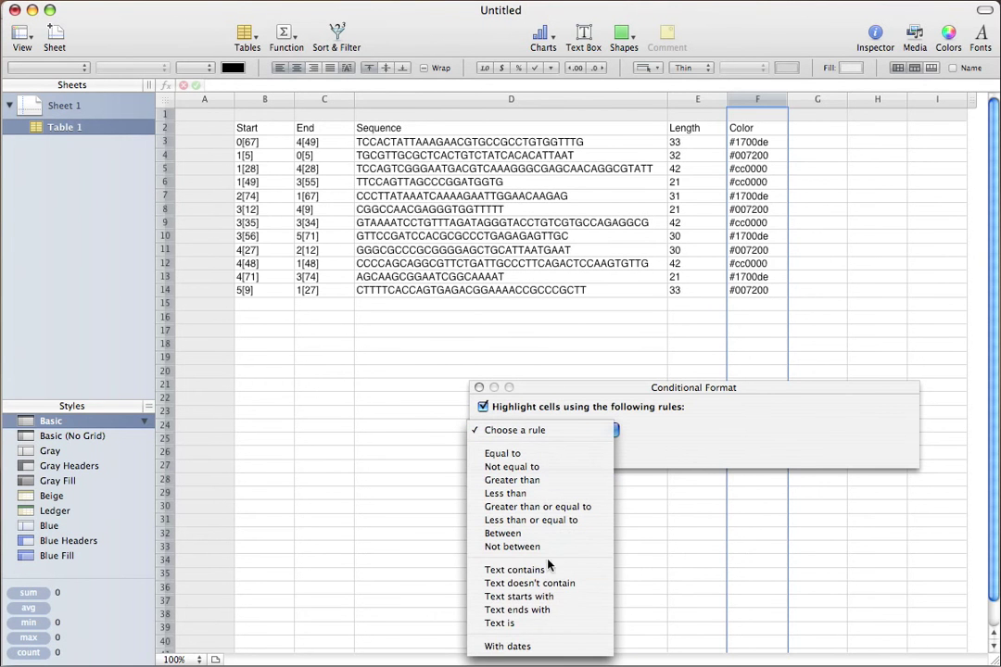
left_click(544, 626)
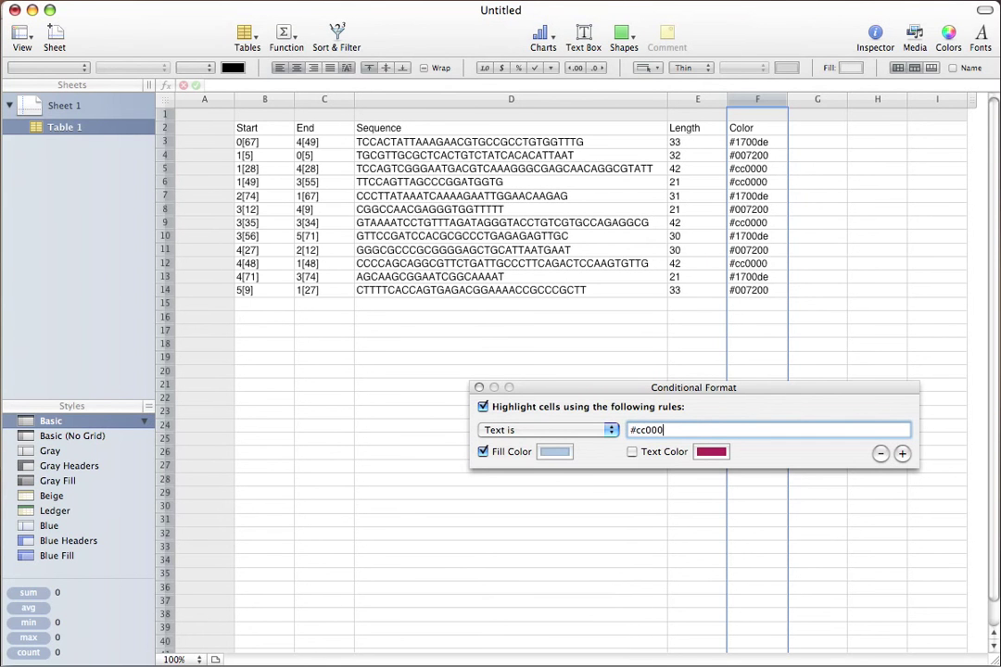
Give the #cc0000 rule a Salmon fill and add a second rule
left_click(555, 451)
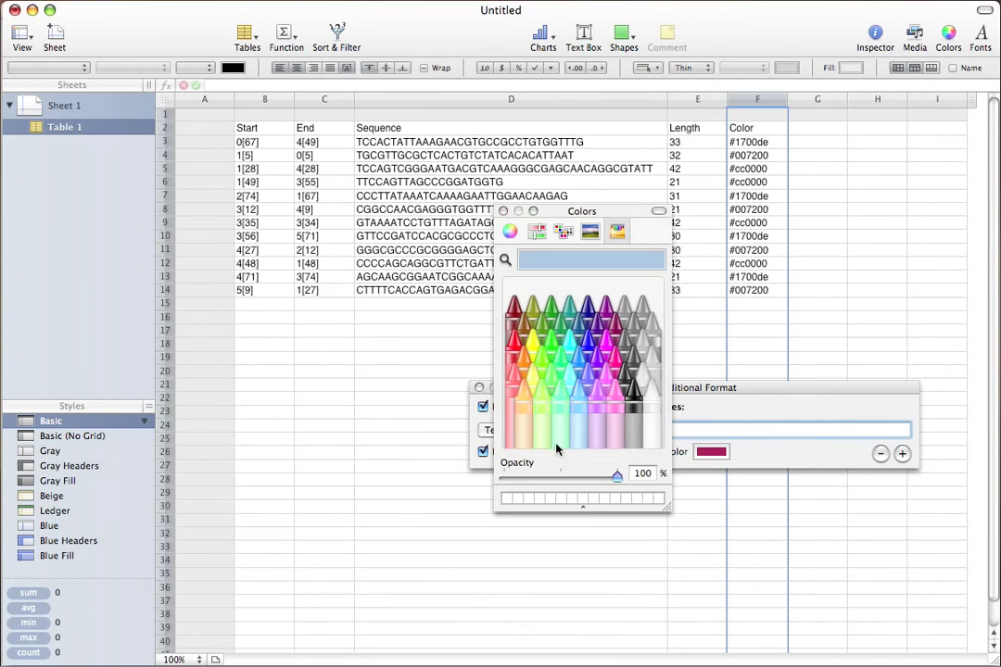
left_click(517, 379)
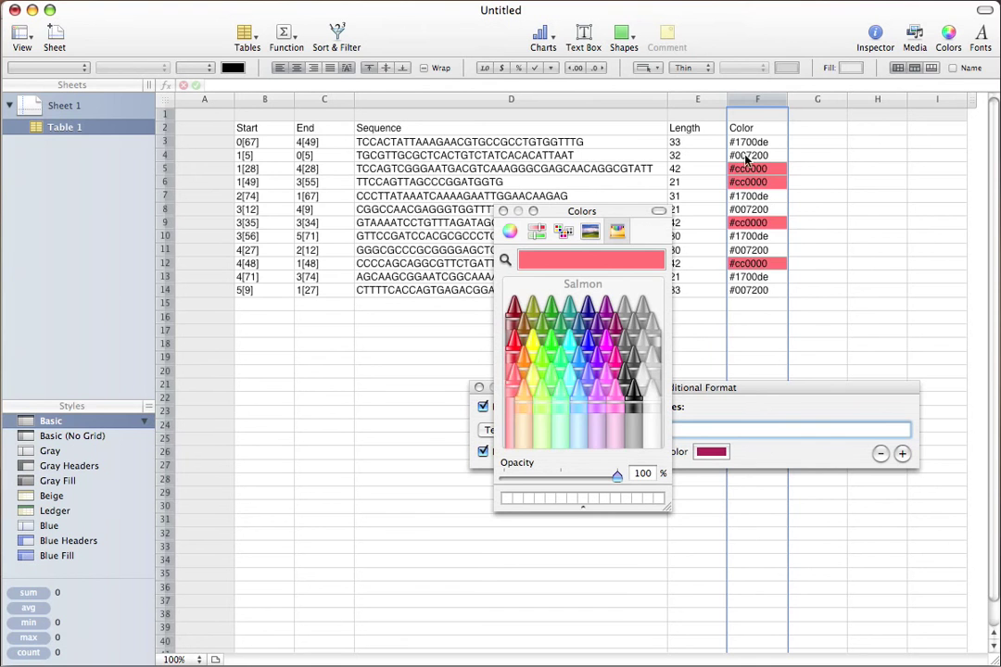
left_click(503, 212)
left_click(900, 455)
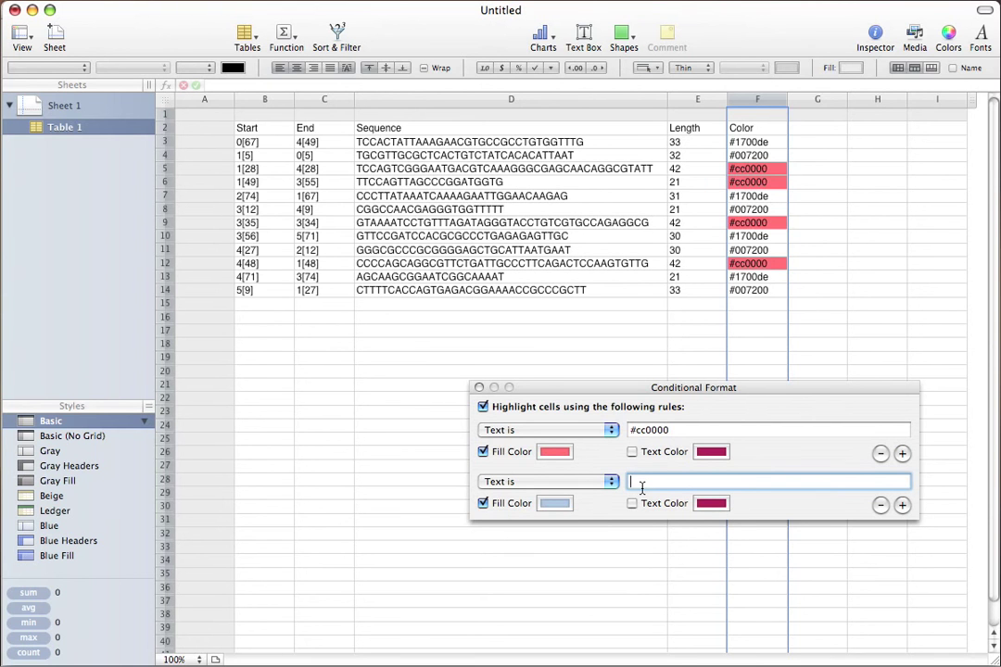
Set the second rule to 'Text is' #1700de with a Sky fill
type("#1700de")
left_click(553, 503)
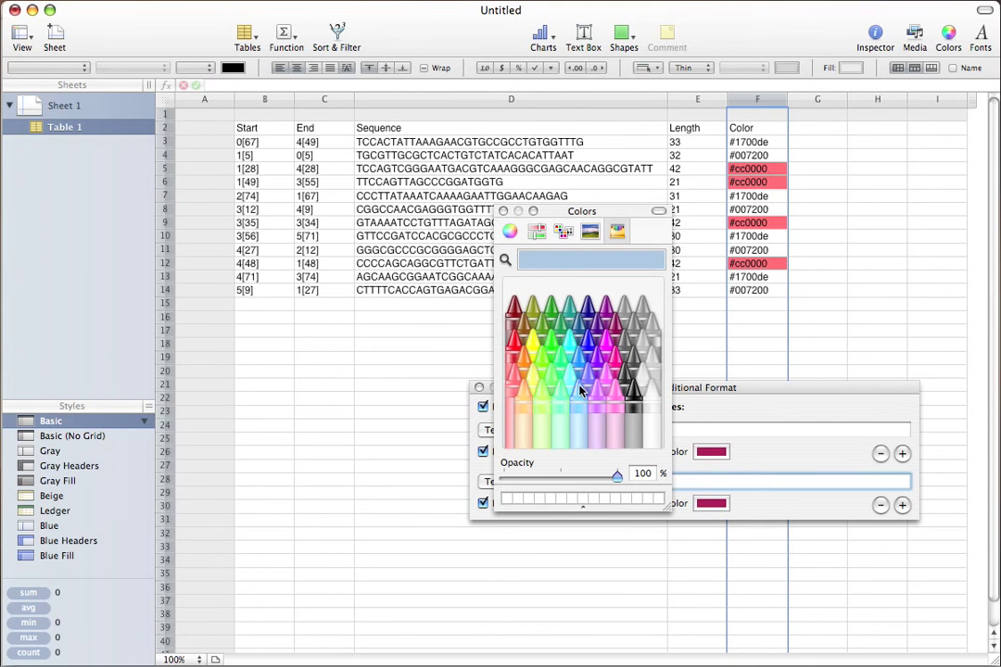
left_click(578, 393)
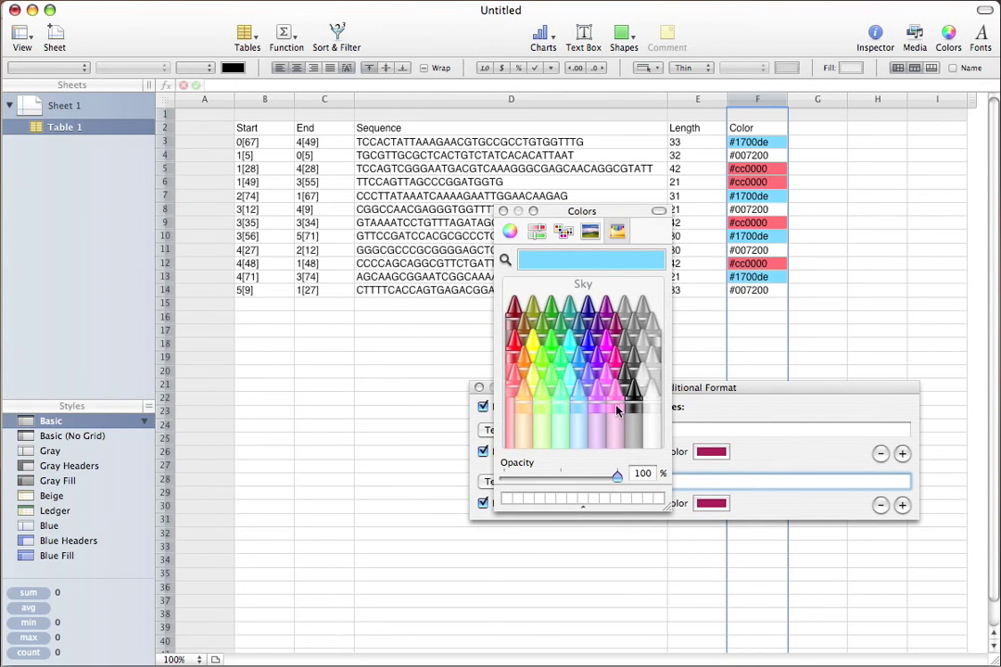
key("Return")
left_click(502, 211)
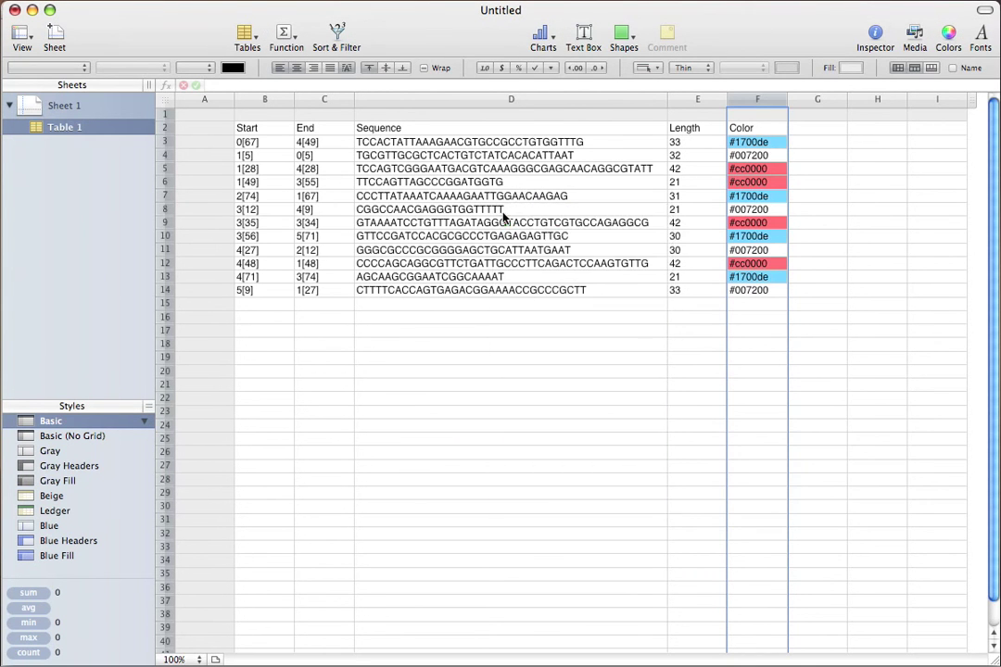
Reopen the conditional format rules and add a third 'Text is' rule
left_click(243, 0)
left_click(272, 70)
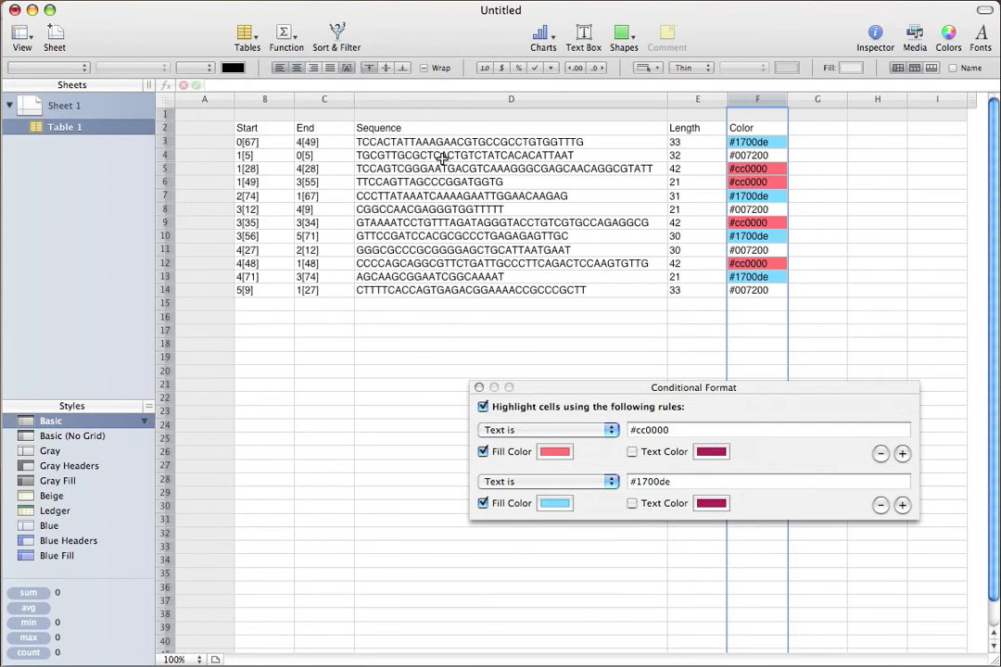
left_click(901, 505)
left_click(525, 536)
left_click(525, 534)
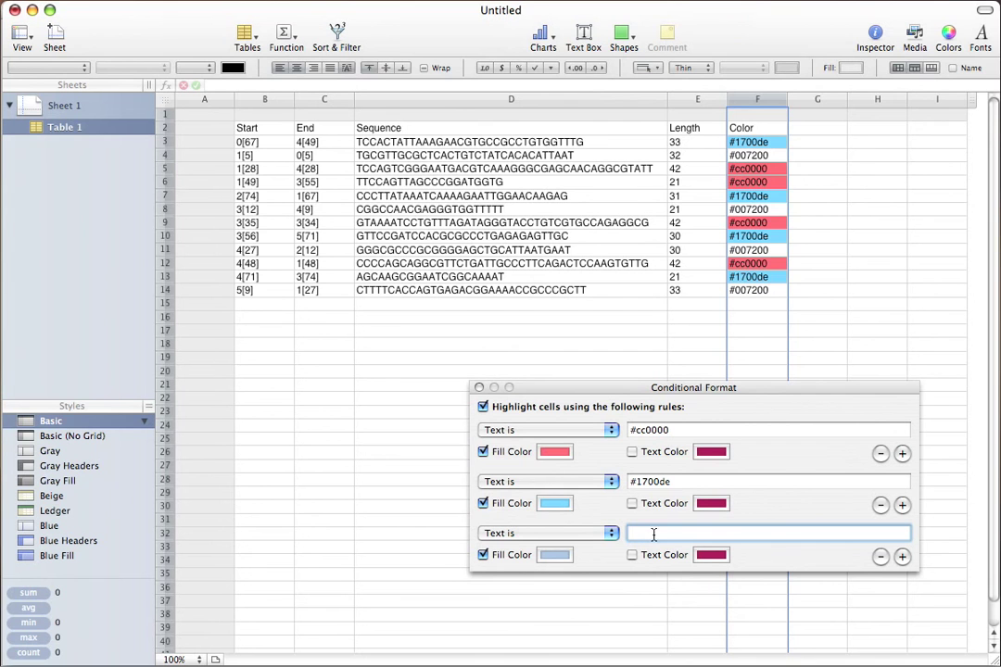
Make the third rule fill #007200 cells lime green
type("#c")
key("BackSpace")
type("007200")
left_click(556, 555)
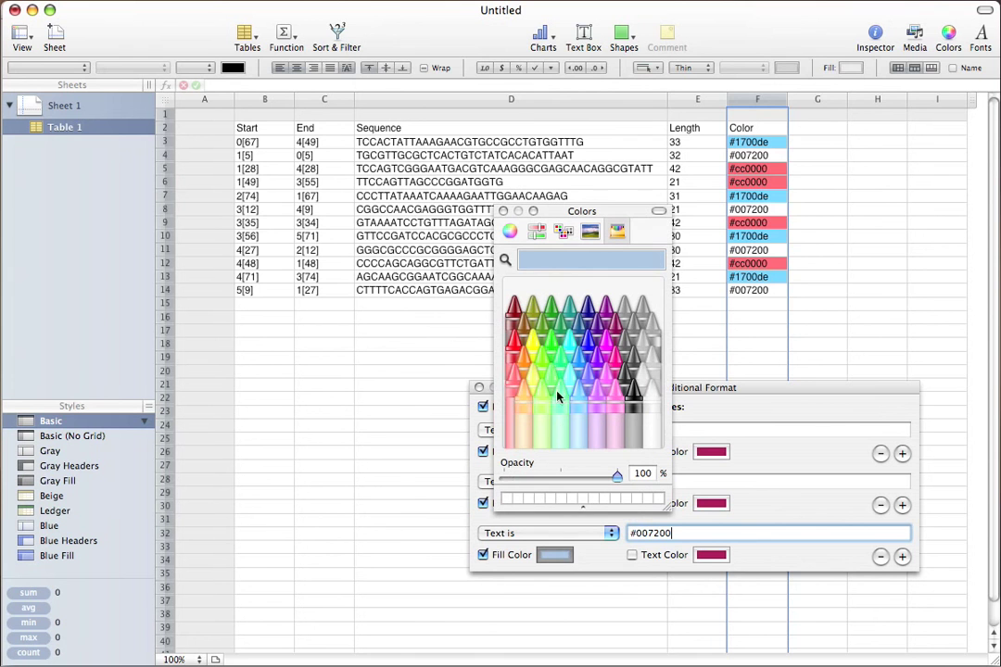
left_click(537, 341)
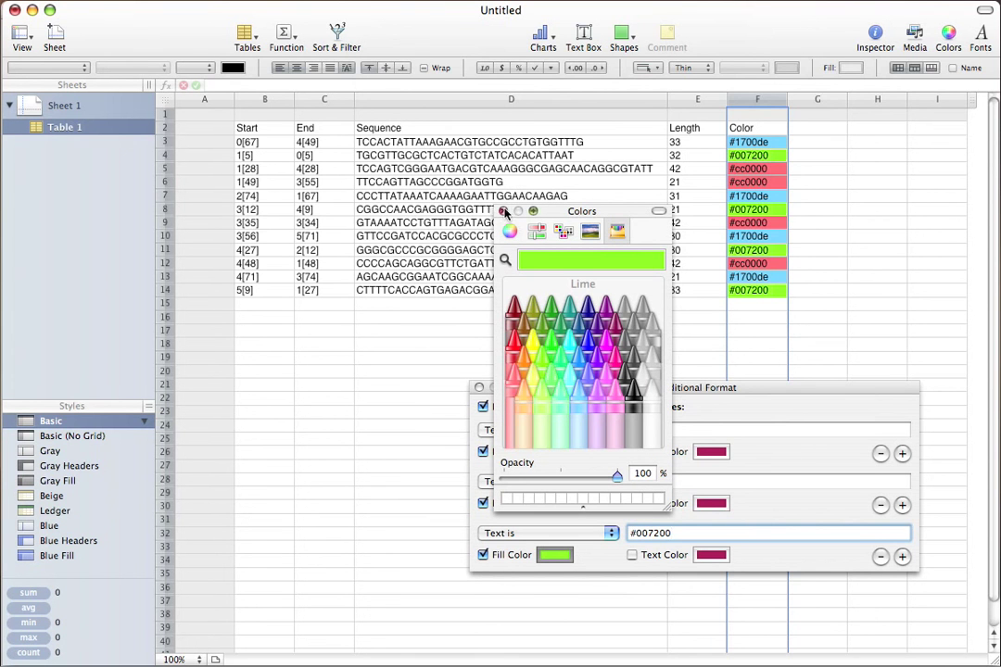
left_click(501, 212)
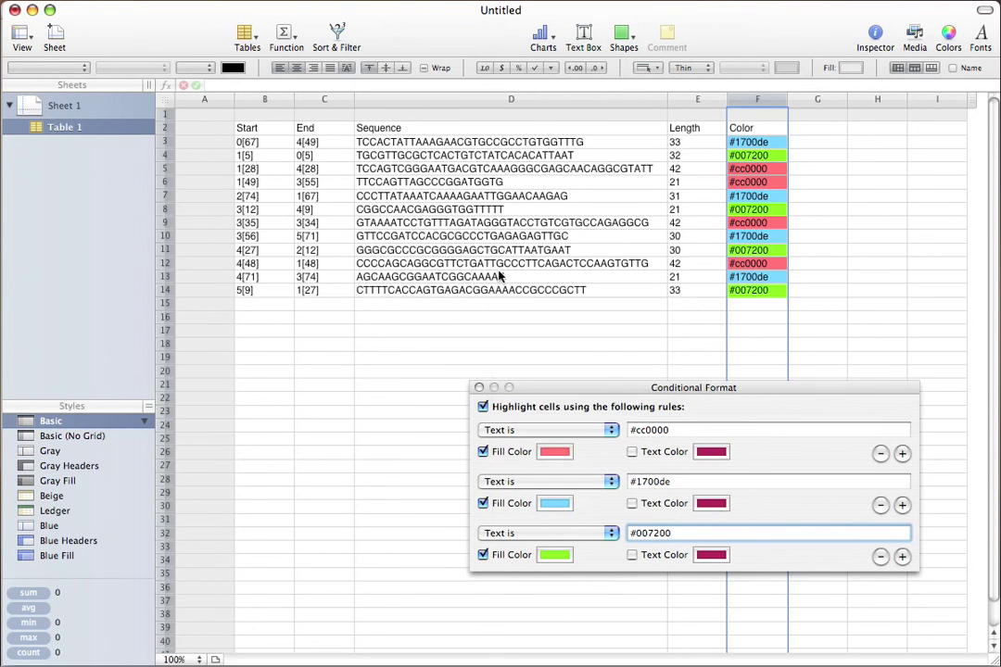
left_click(478, 387)
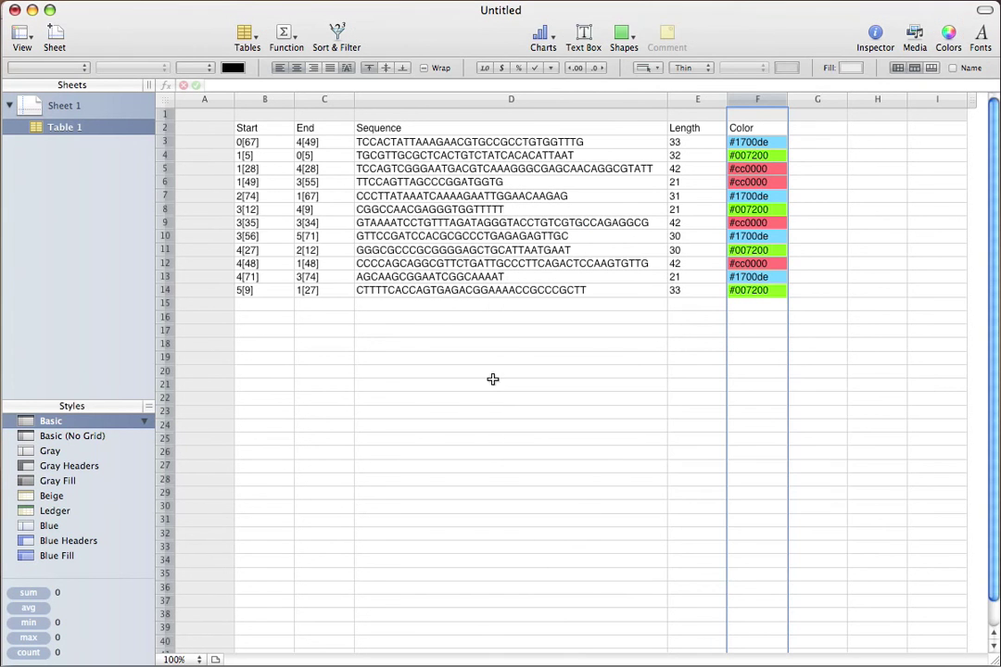
Sort the staple rows by the Color column, ascending
left_click(783, 101)
left_click(804, 118)
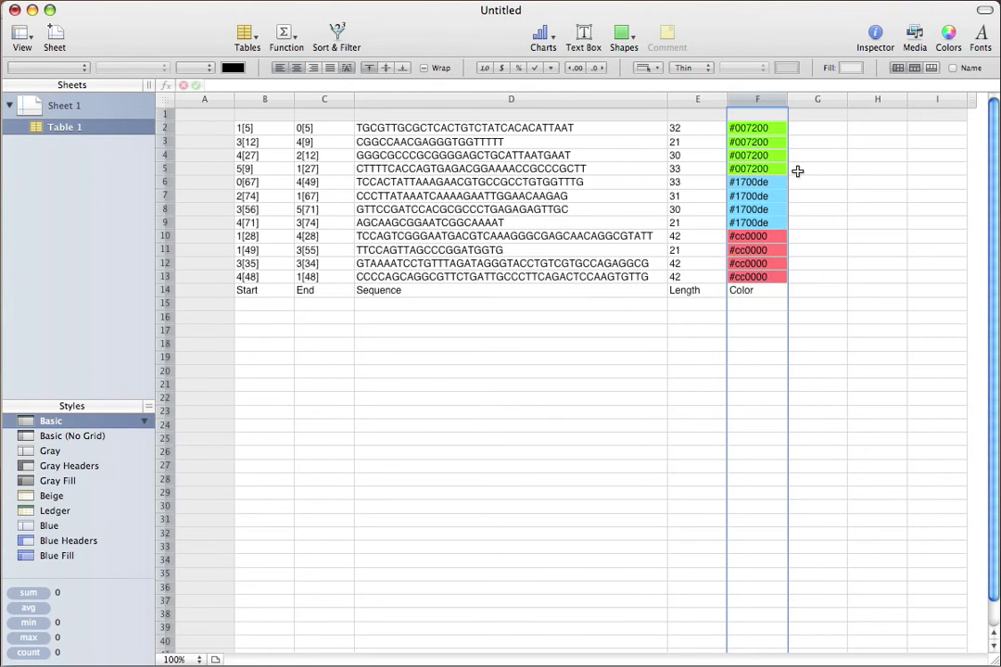
left_click_drag(762, 276, 291, 121)
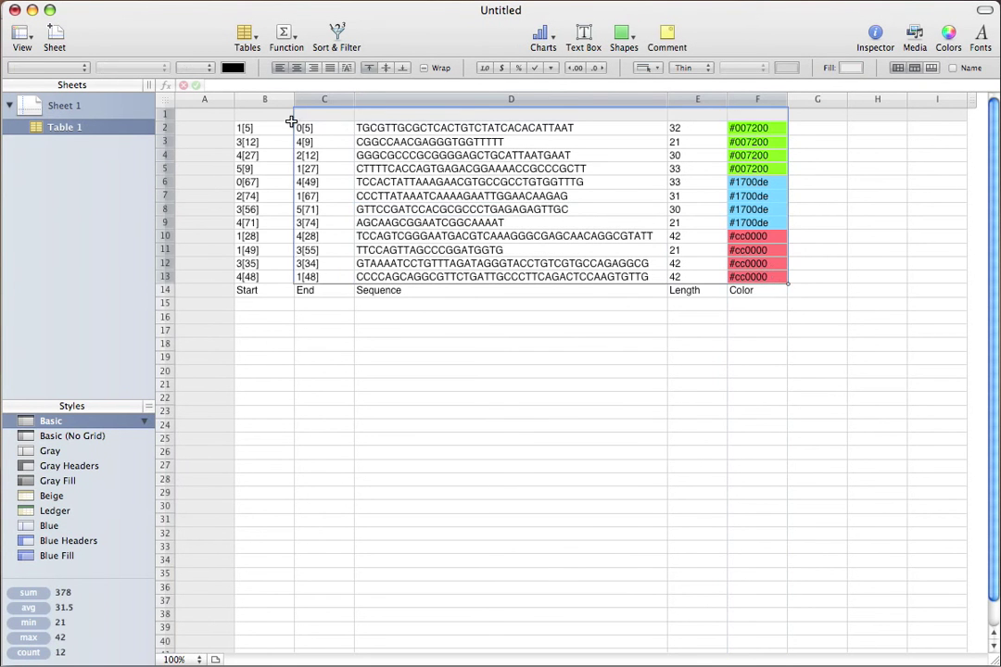
left_click(662, 195)
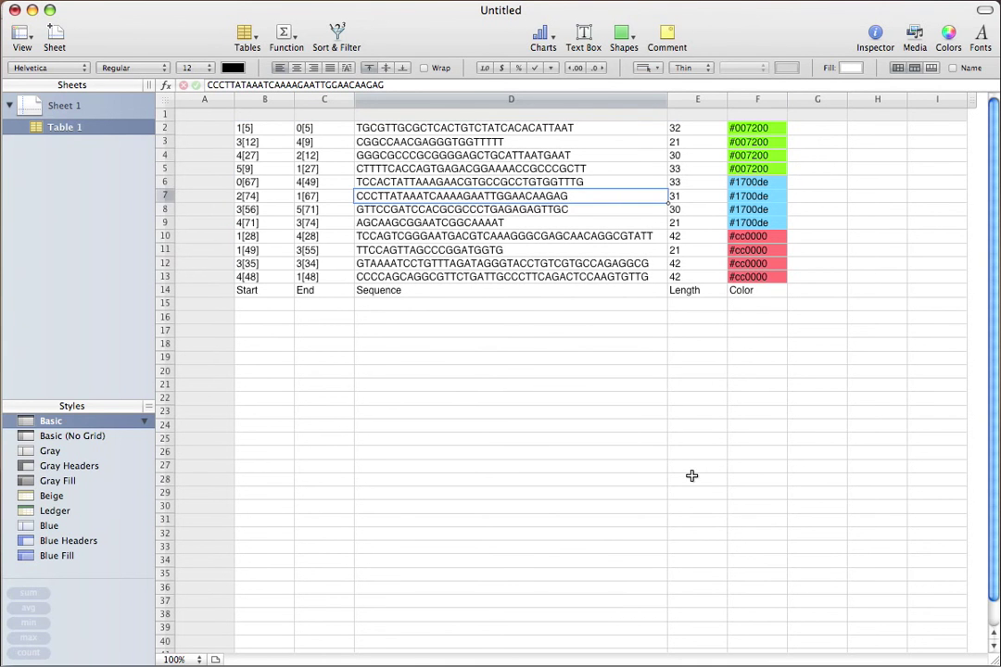
Repaint the red staple on helices 1–2 blue #1700de, then return to select mode with V
key("super+Tab")
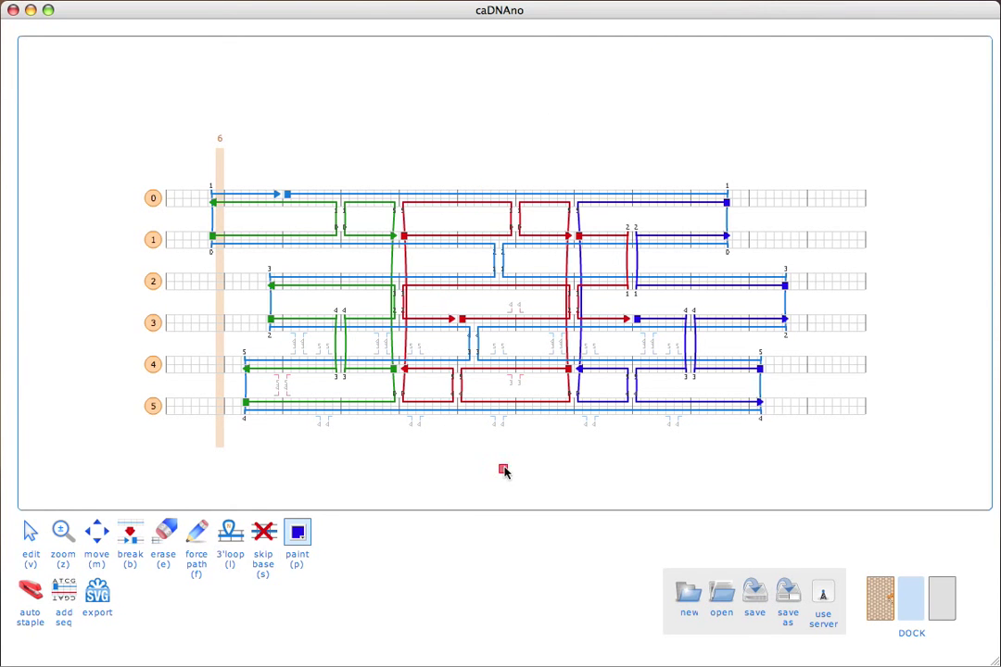
left_click(600, 285)
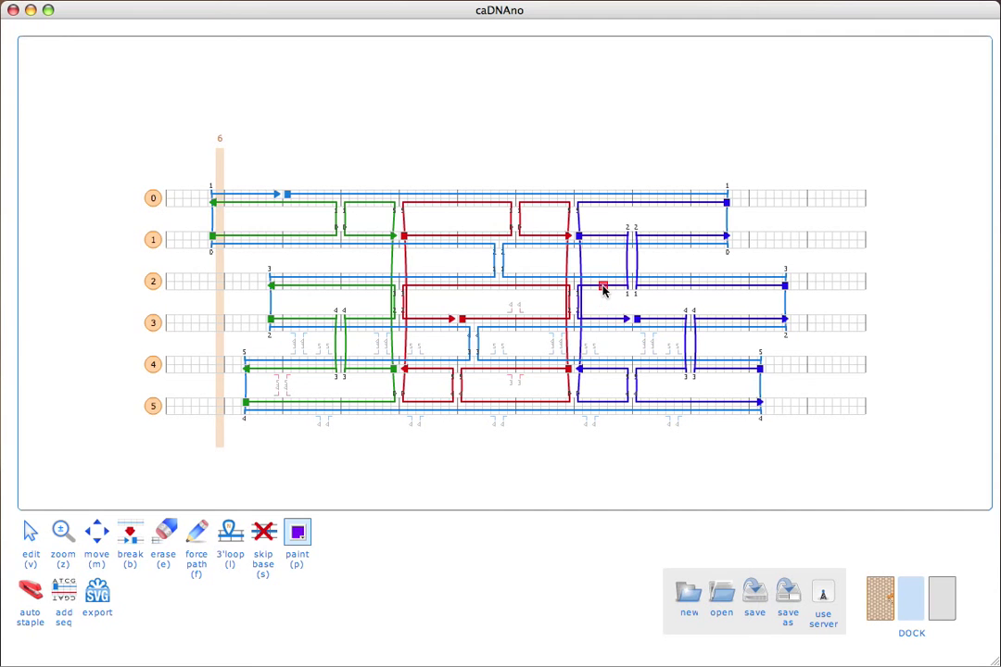
left_click(602, 287)
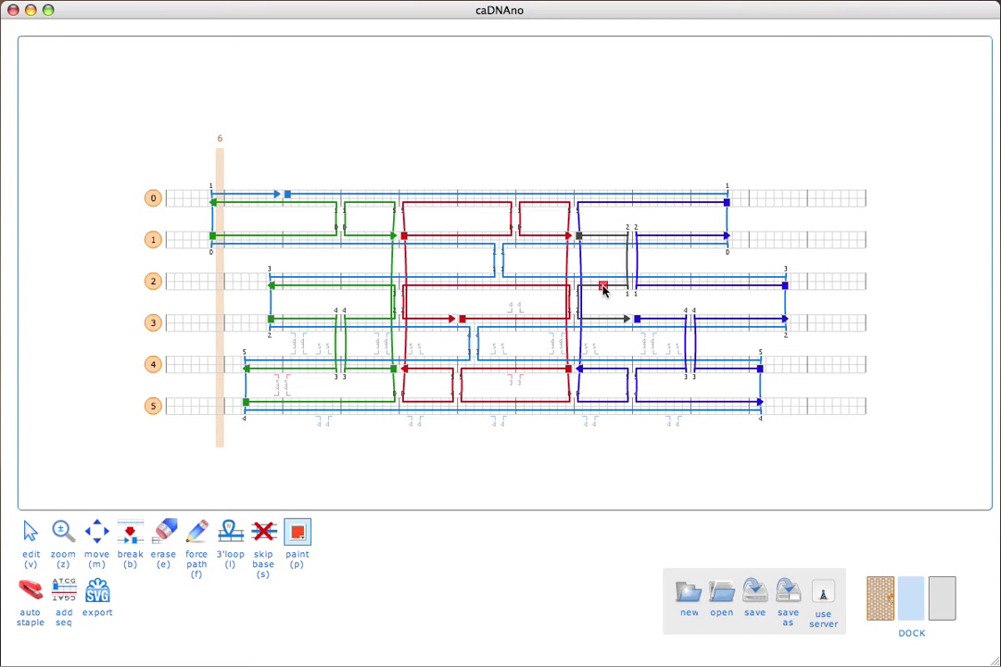
left_click(296, 532)
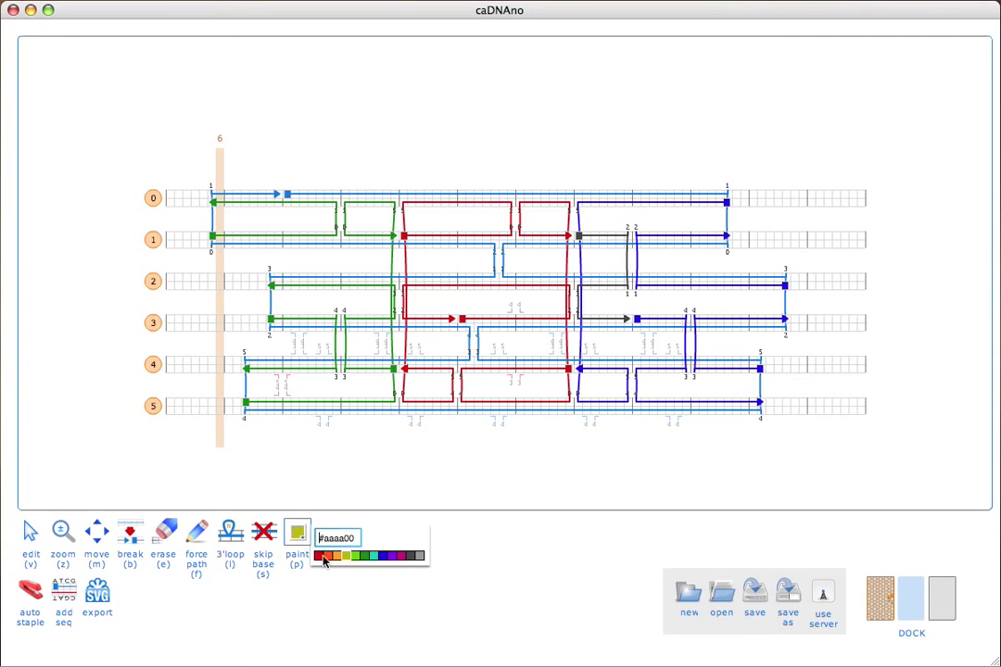
left_click(384, 559)
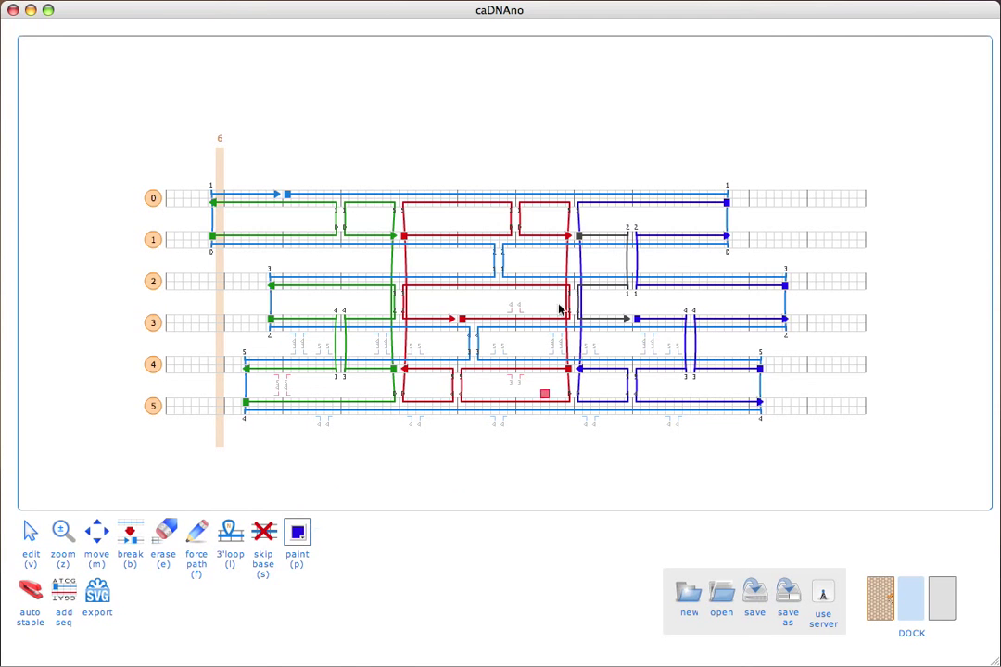
left_click(603, 237)
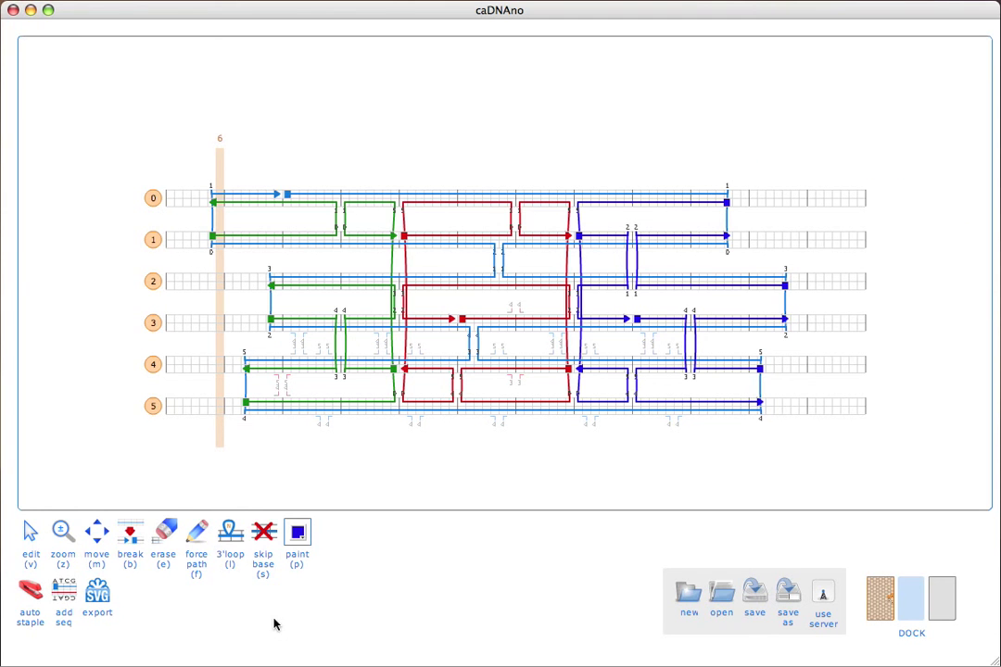
key("v")
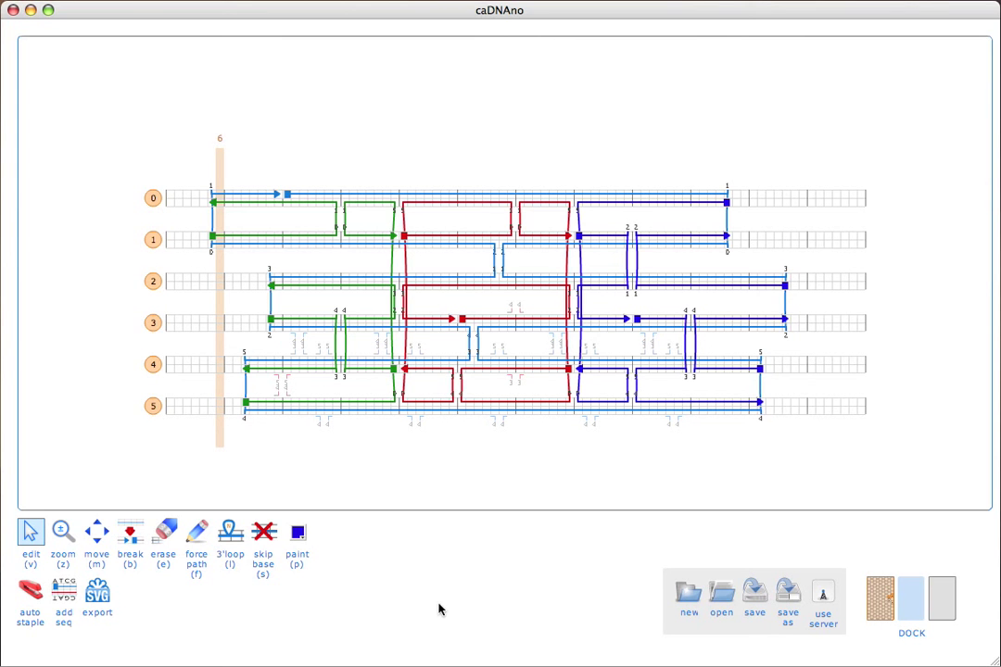
Export the path design as a.svg to the Desktop
left_click(96, 593)
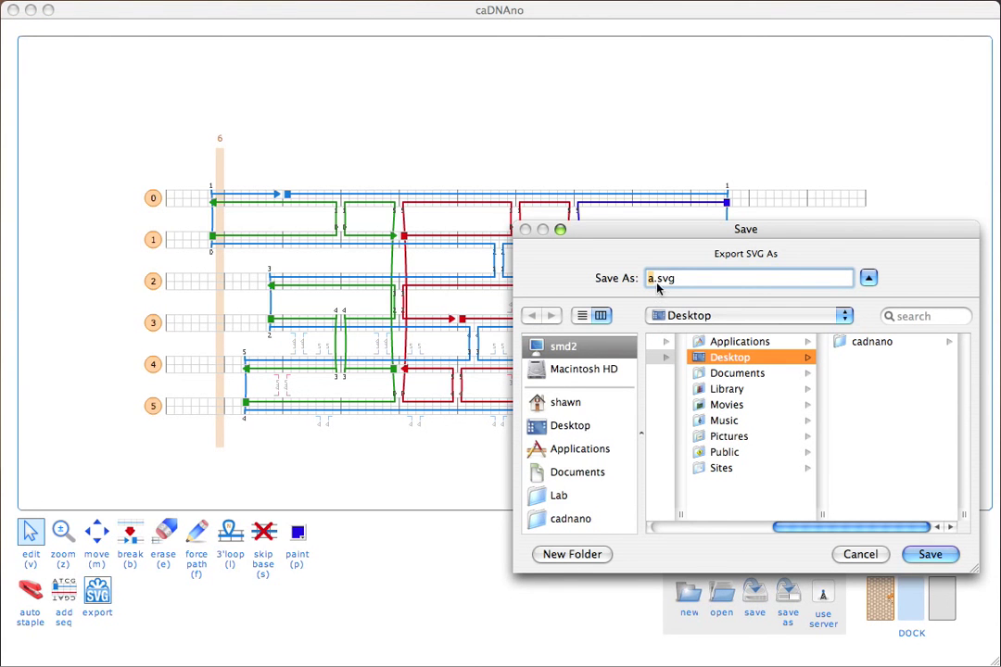
left_click(927, 554)
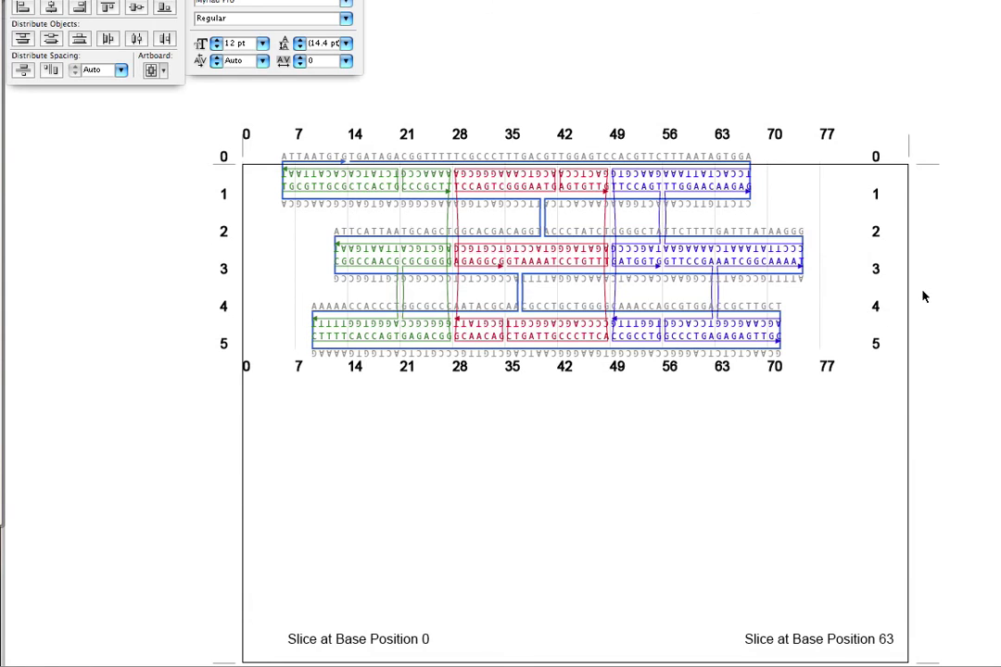
Inspect the exported staple diagram in Illustrator, toggling the grid and zooming in
scroll(923, 297, "up", 3)
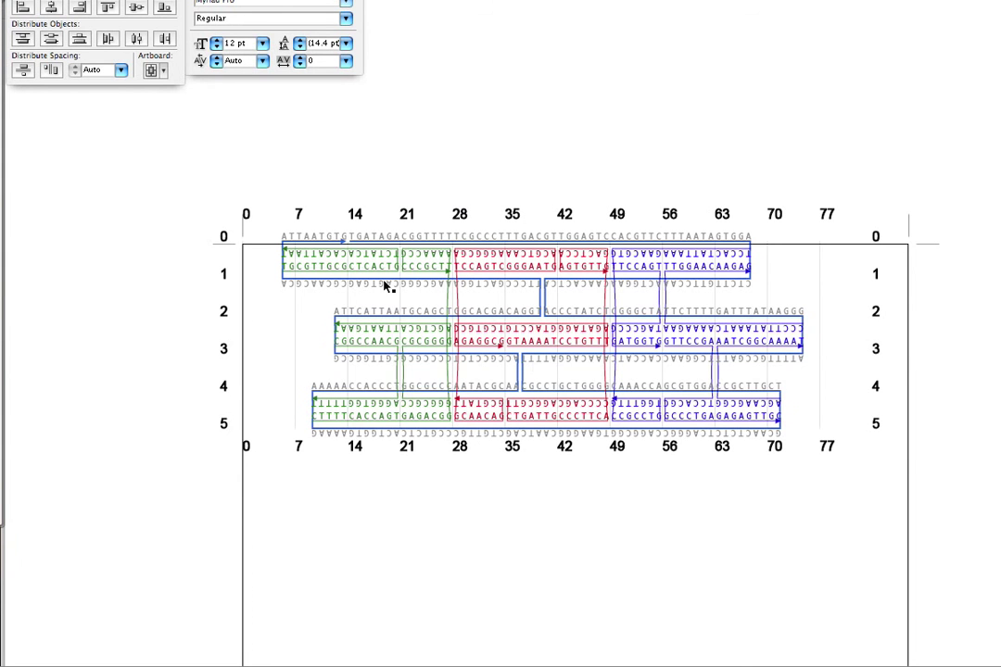
key("ctrl+apostrophe")
key("ctrl+plus")
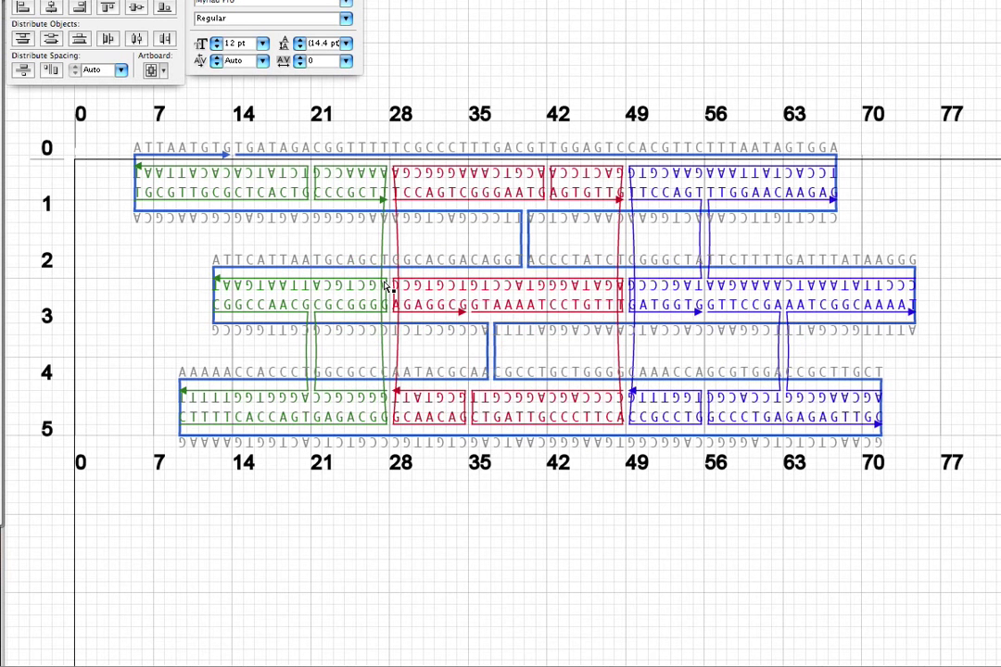
left_click(408, 0)
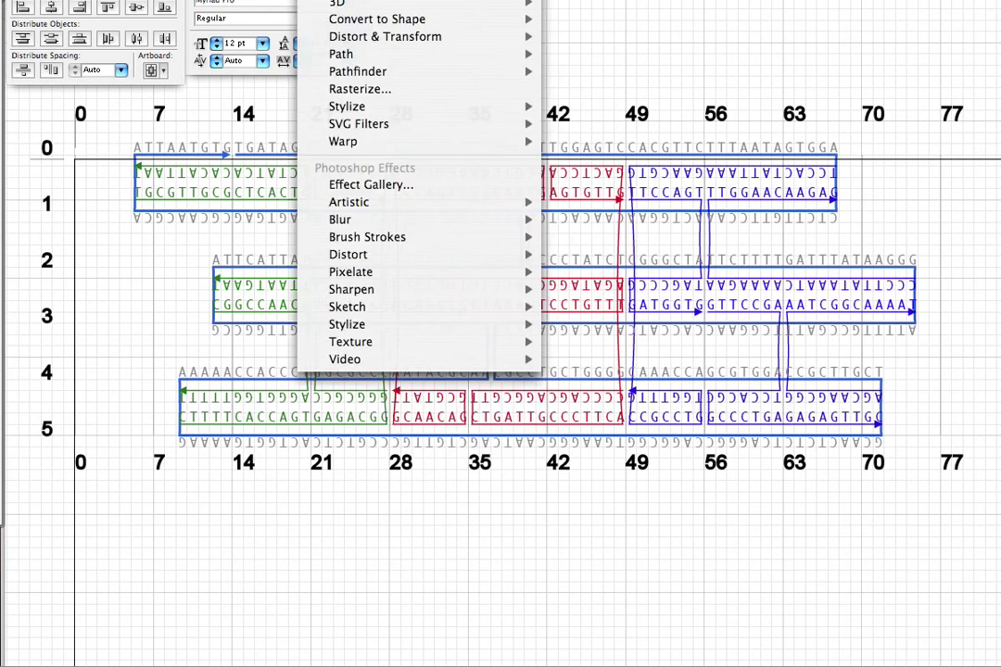
mouse_move(364, 0)
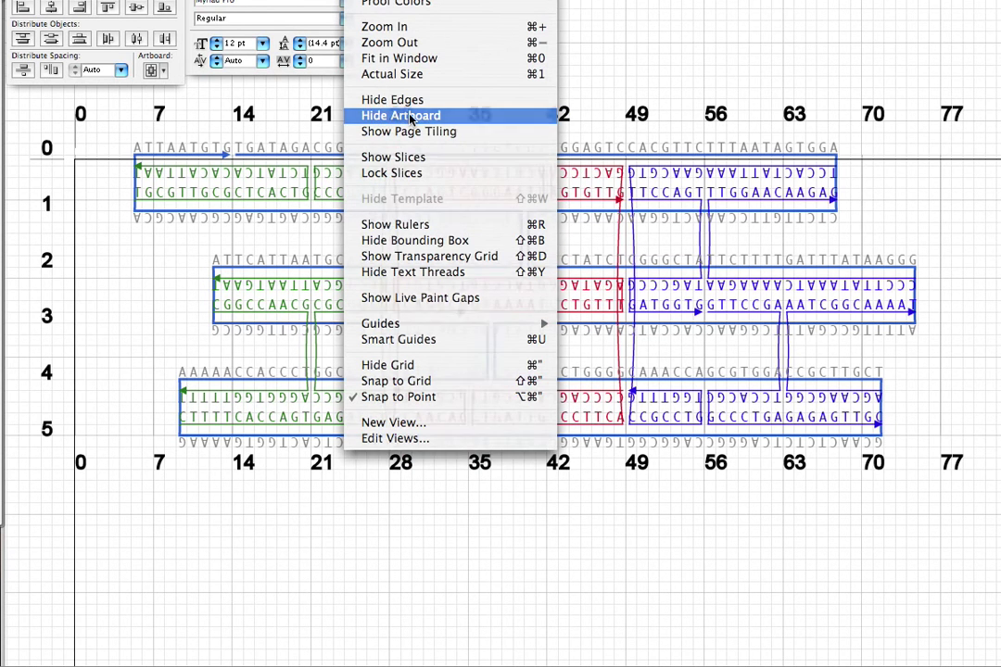
left_click(341, 147)
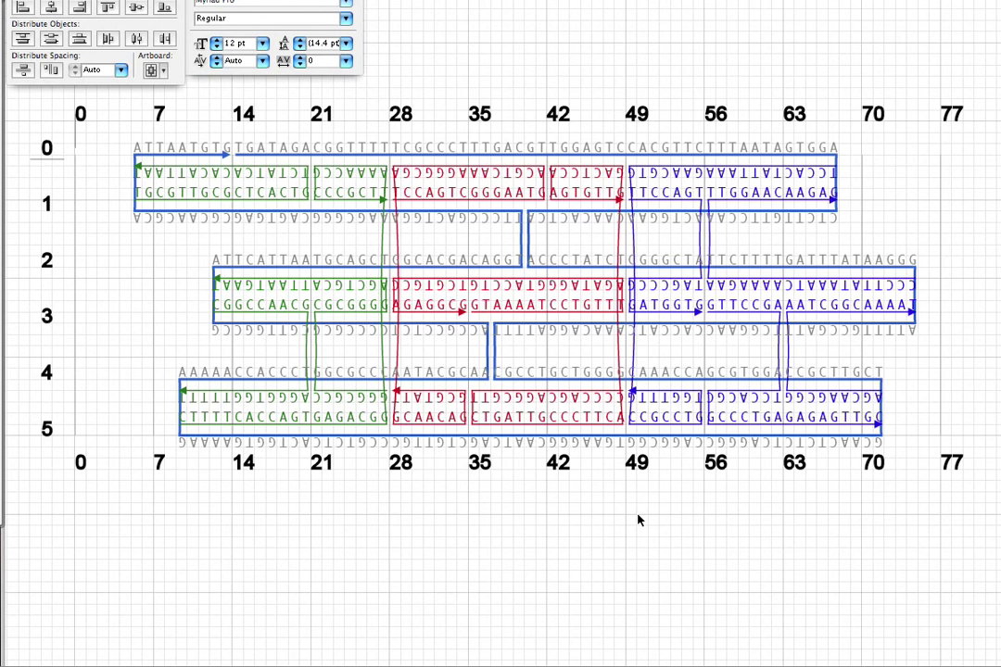
key("super+minus")
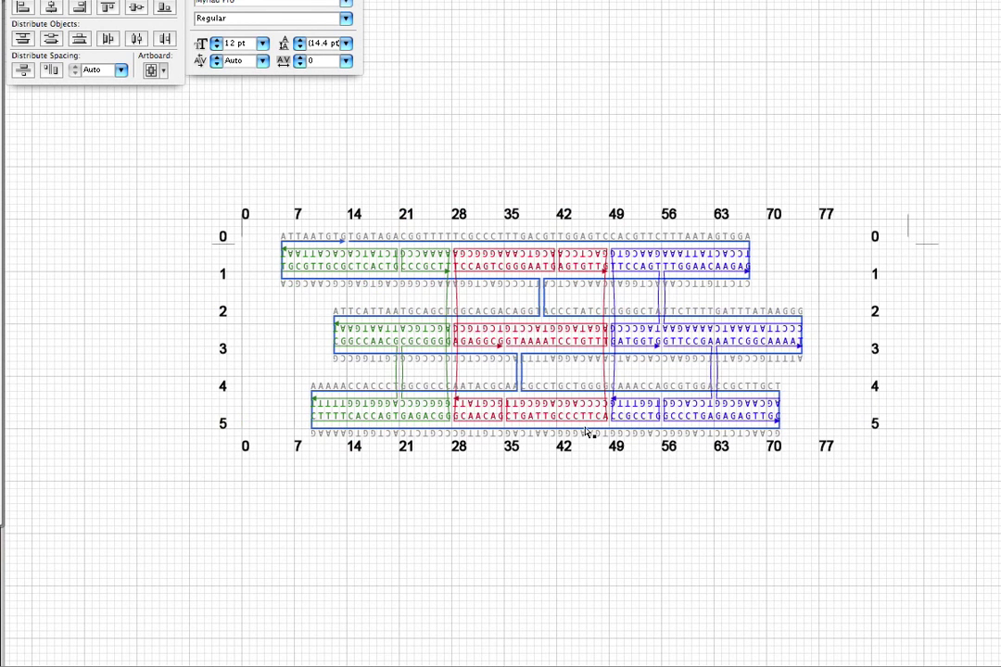
key("super+apostrophe")
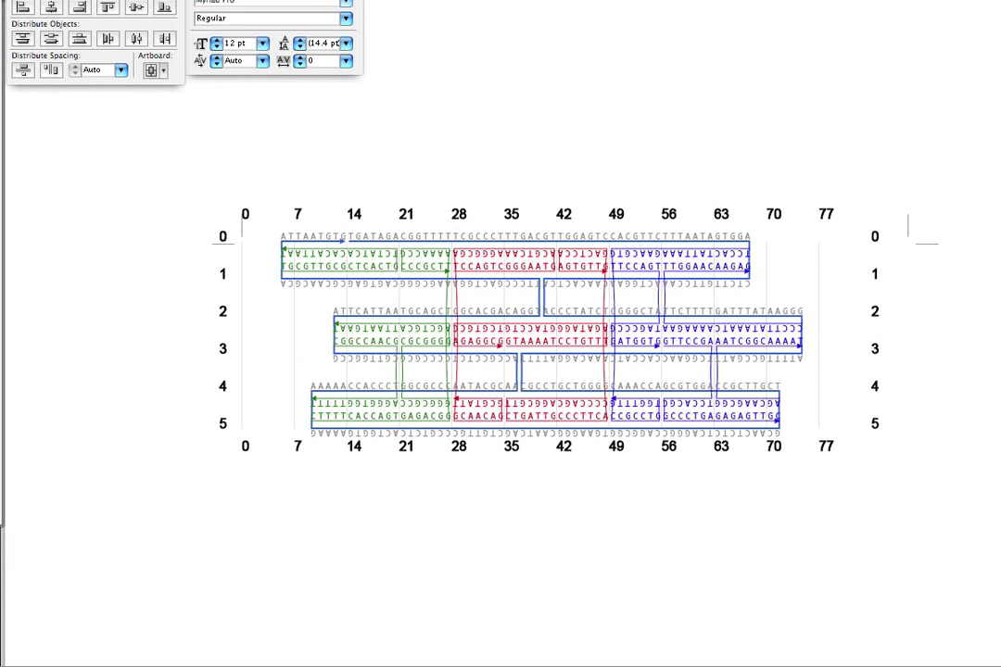
Zoom out over the whole diagram, close it, and bring caDNAno back
scroll(764, 404, "down", 5)
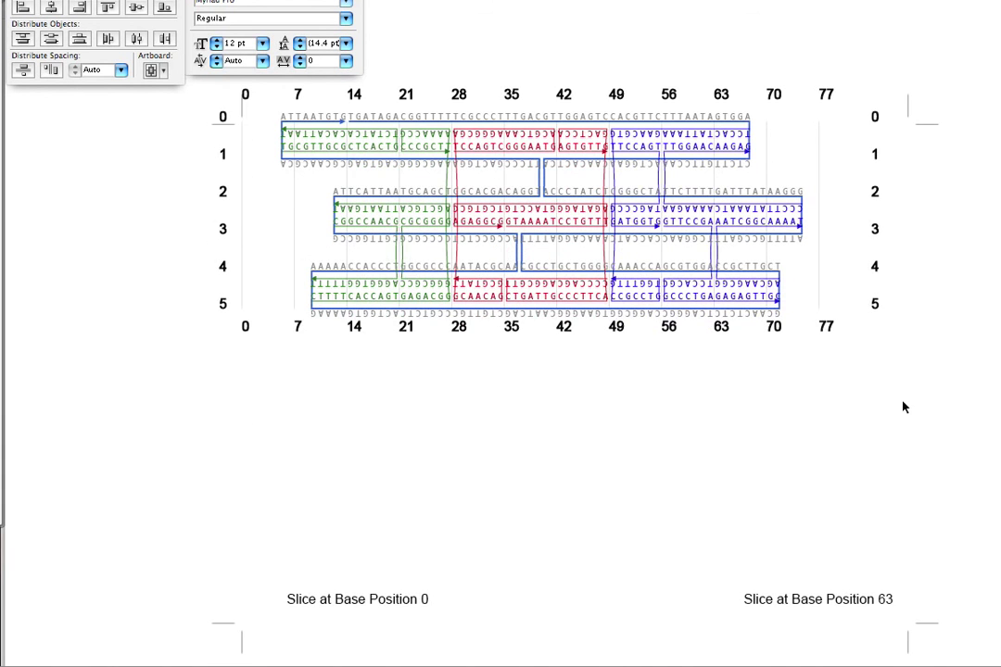
scroll(887, 417, "down", 4)
scroll(654, 246, "up", 5)
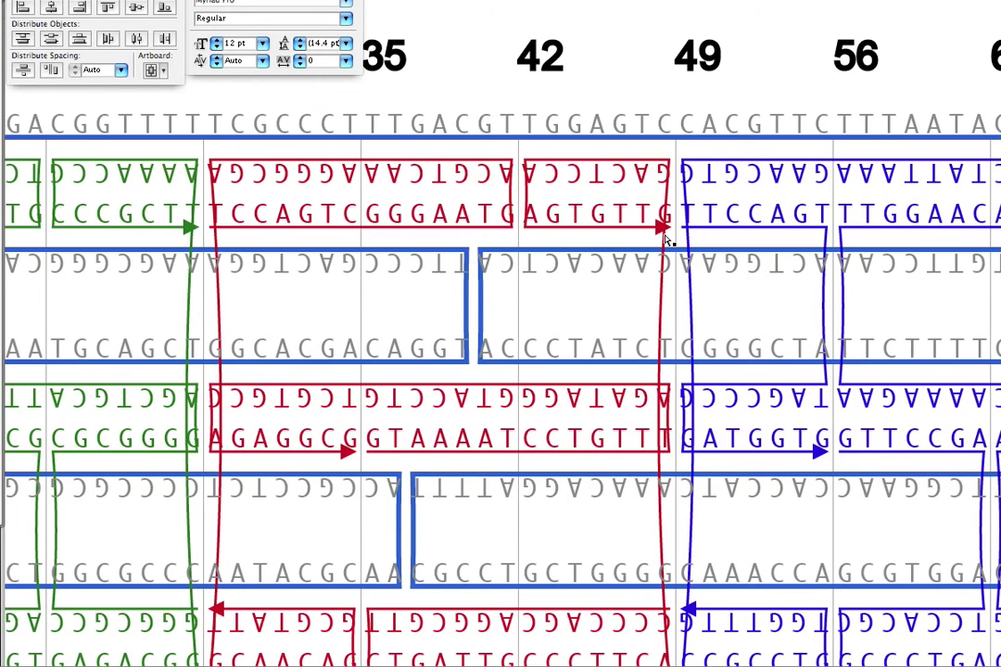
key("super+minus")
key("super+minus")
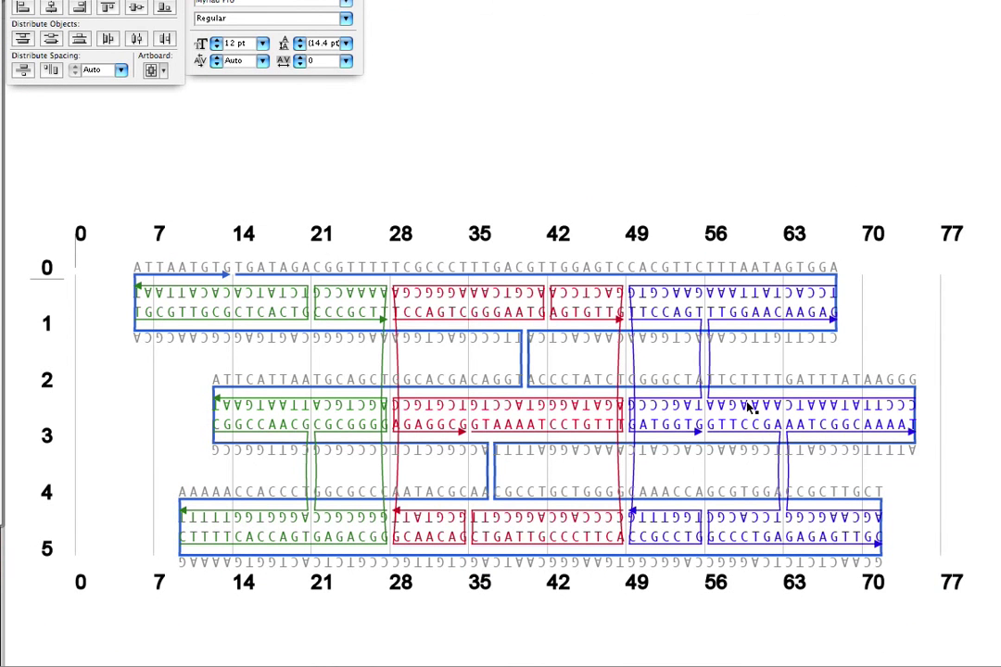
key("super+minus")
key("super+minus")
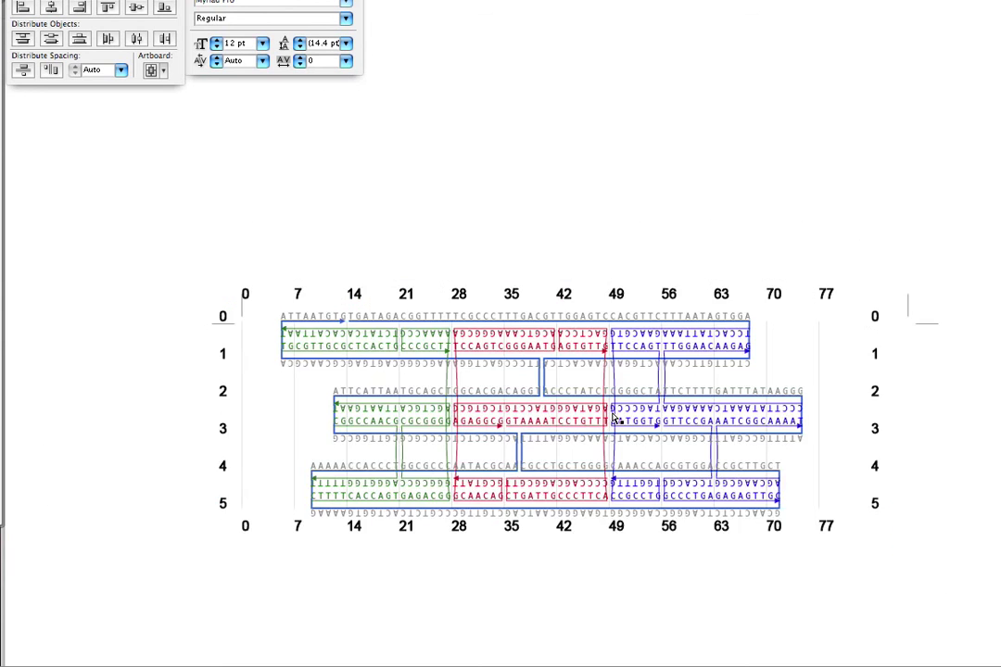
scroll(728, 447, "down", 1)
scroll(728, 447, "down", 3)
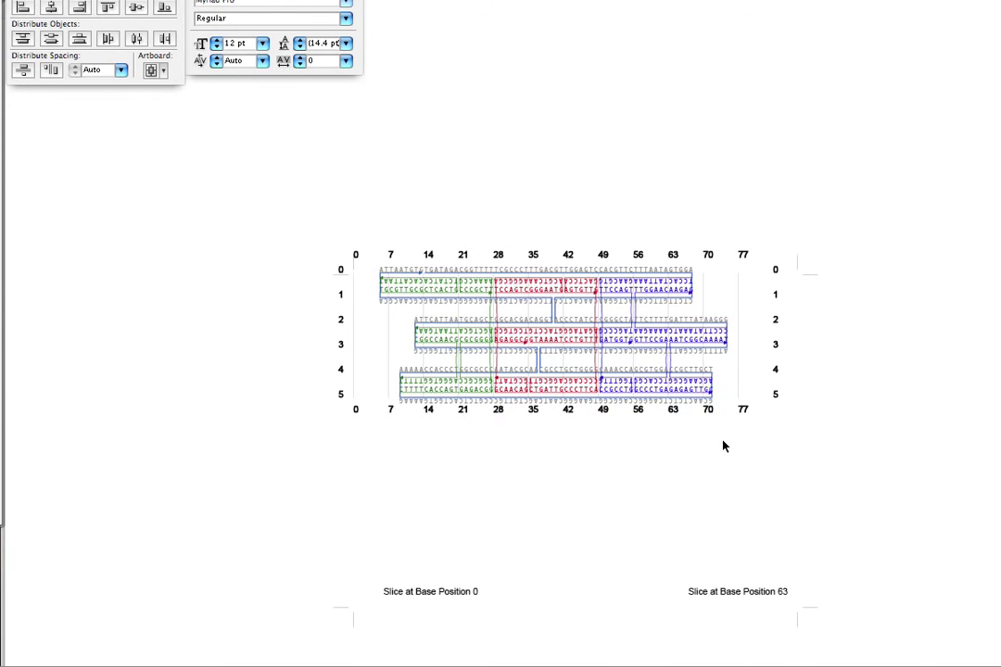
scroll(717, 376, "up", 1)
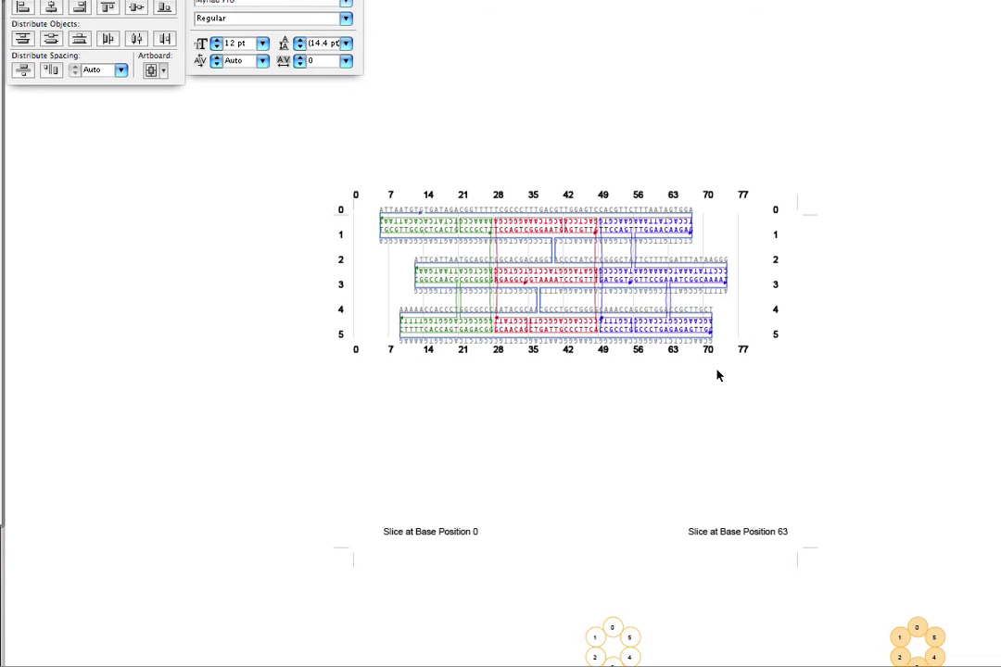
key("super+w")
left_click(768, 94)
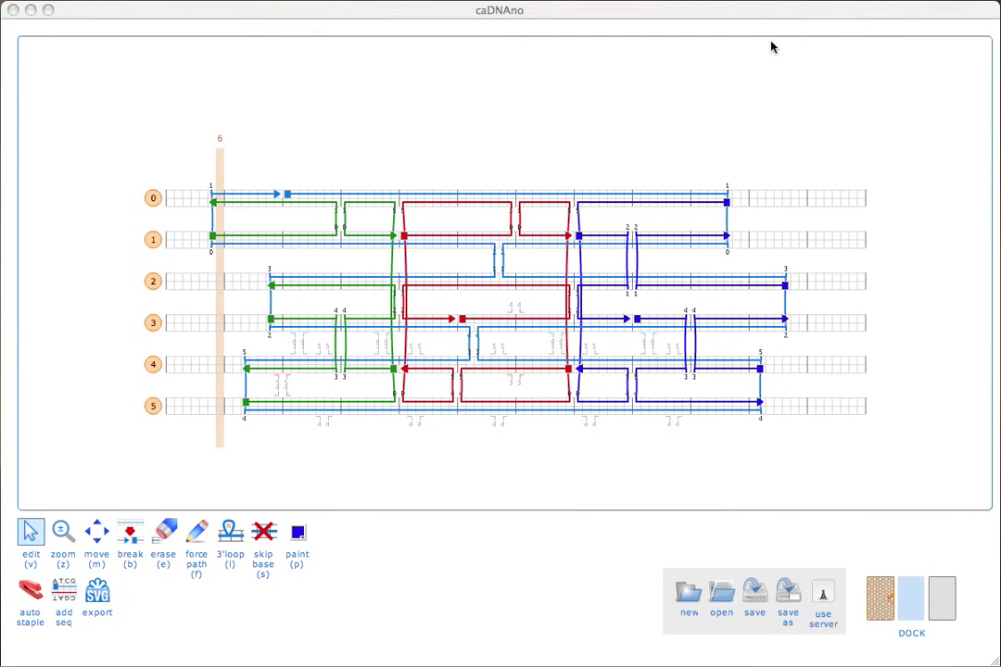
Show and rotate the 3-D bundle view, then export it as a.x3d to the Desktop
left_click(952, 601)
left_click_drag(778, 365, 730, 408)
left_click_drag(767, 270, 643, 196)
left_click_drag(653, 505, 686, 404)
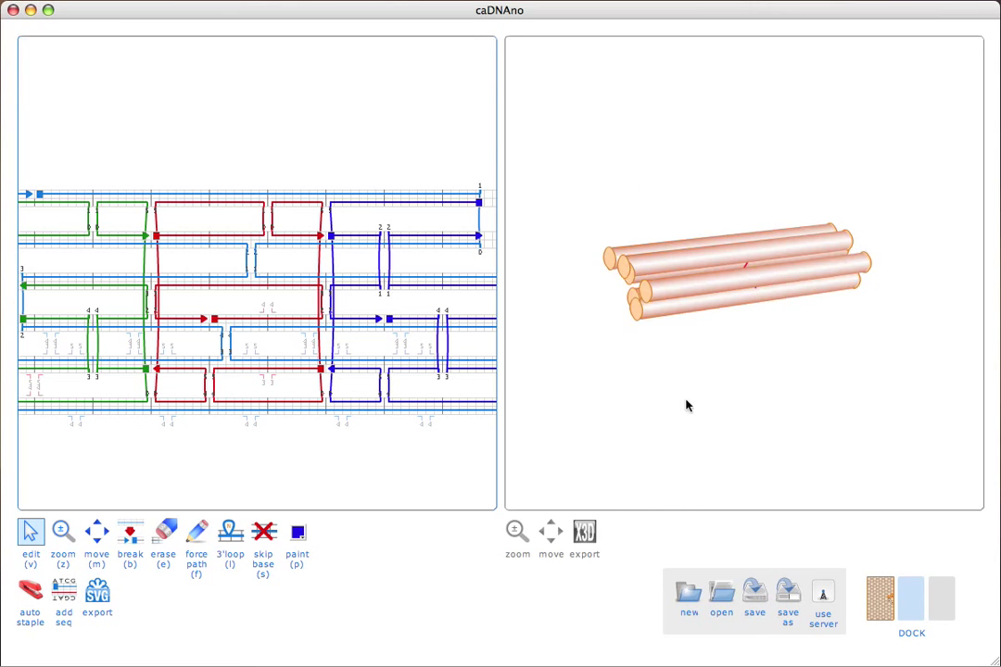
left_click(585, 531)
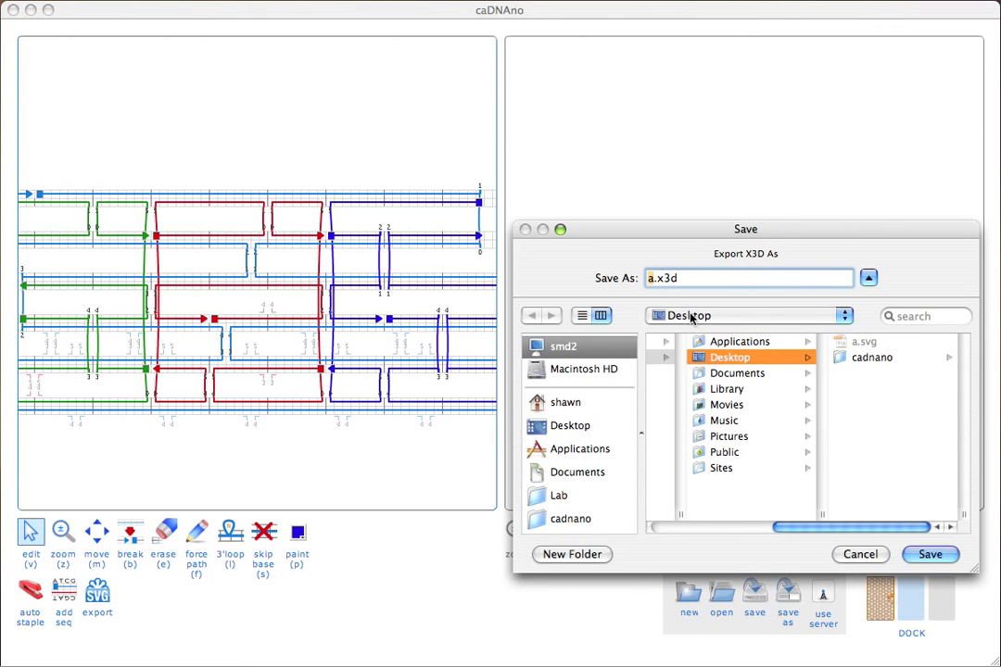
left_click(937, 556)
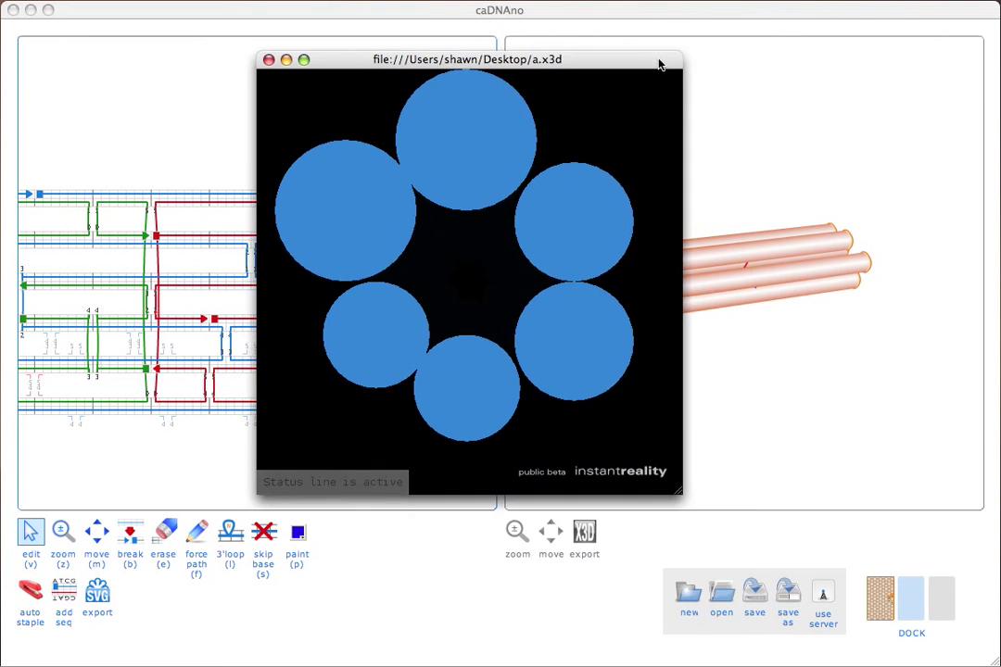
left_click_drag(694, 526, 817, 627)
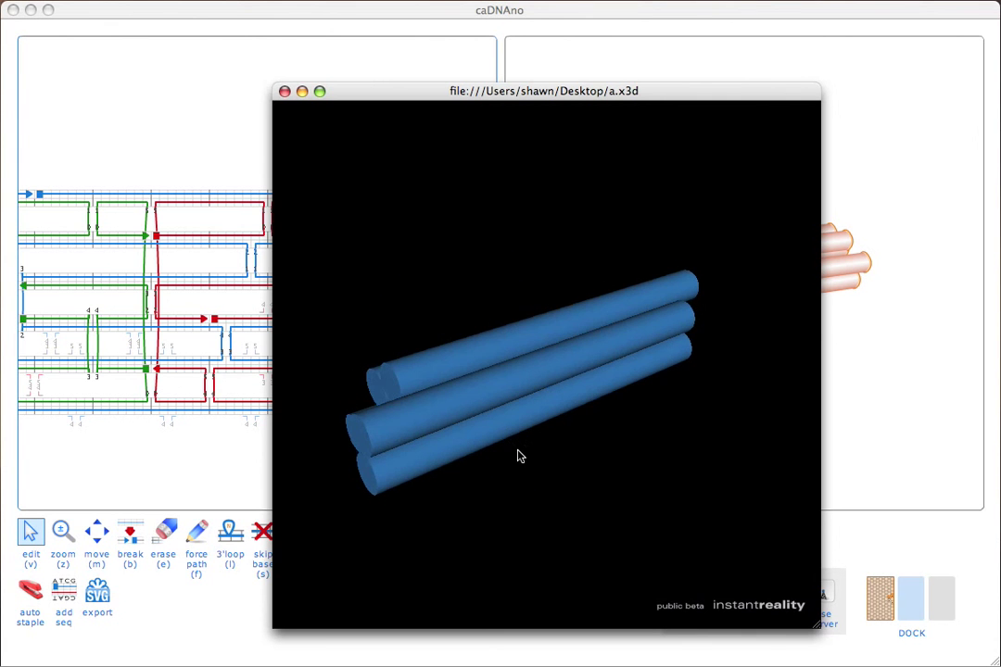
left_click(285, 92)
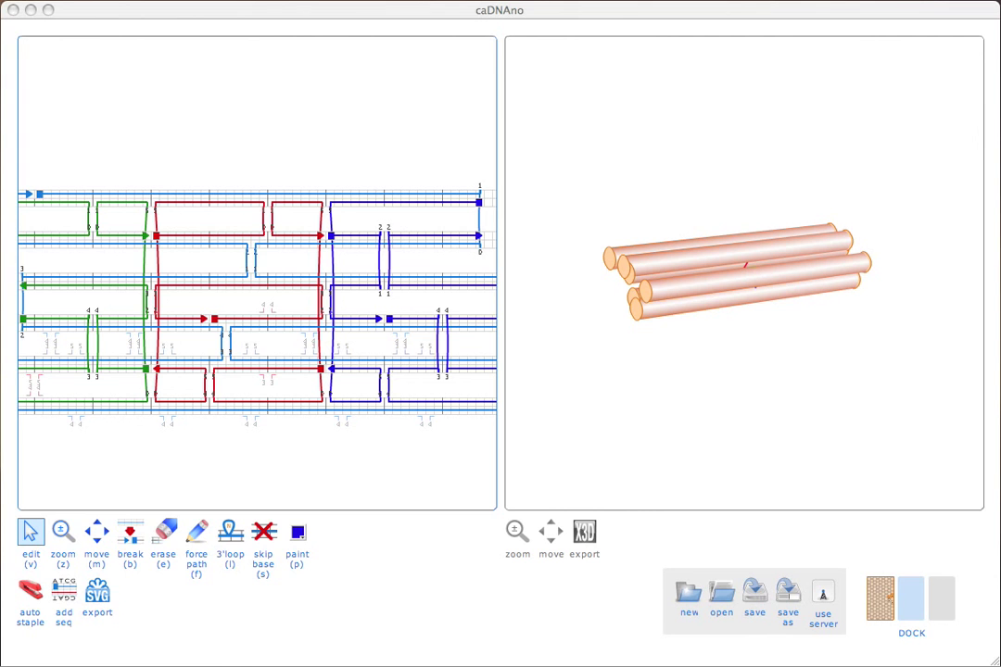
Dock the honeycomb slice panel showing the six-helix ring beside the path and 3-D views
left_click(880, 598)
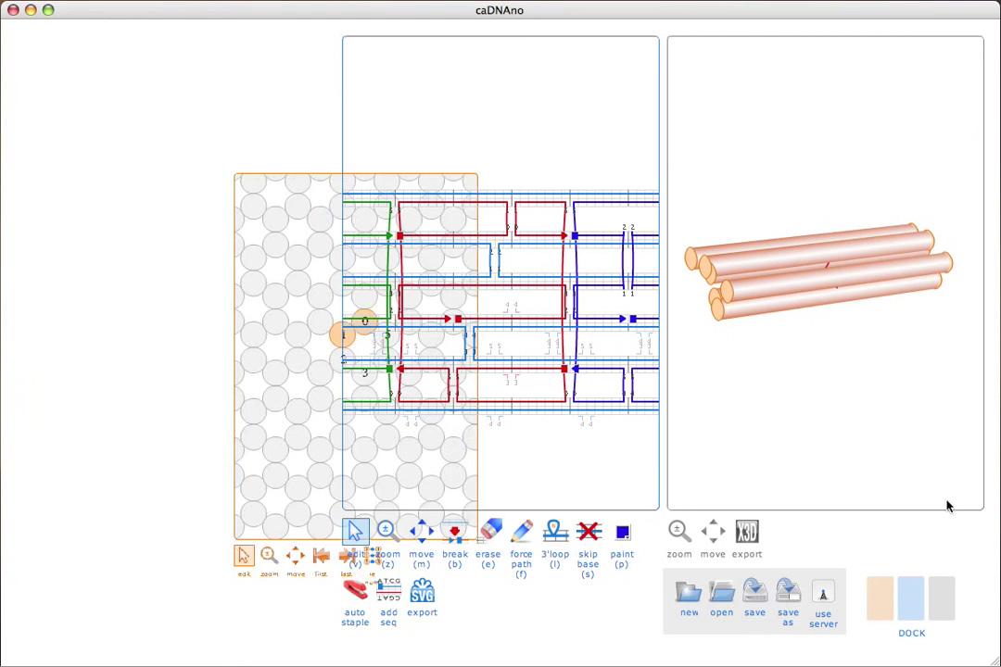